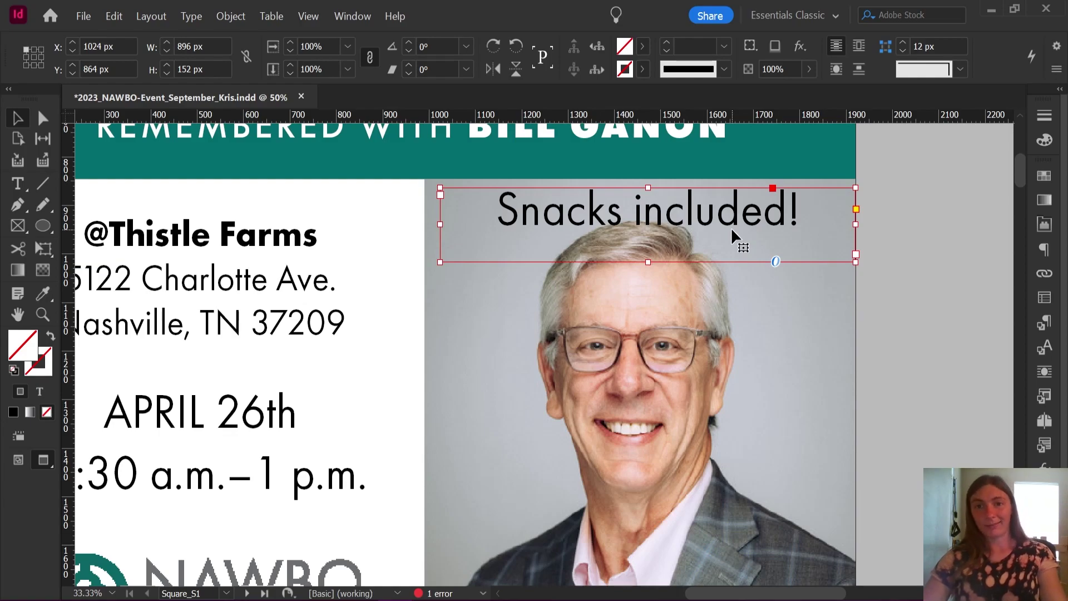
Step: Nudge the Snacks included! frame slightly left and select its text line
{"action": "left_click_drag", "start_coordinate": [731, 228], "coordinate": [722, 228]}
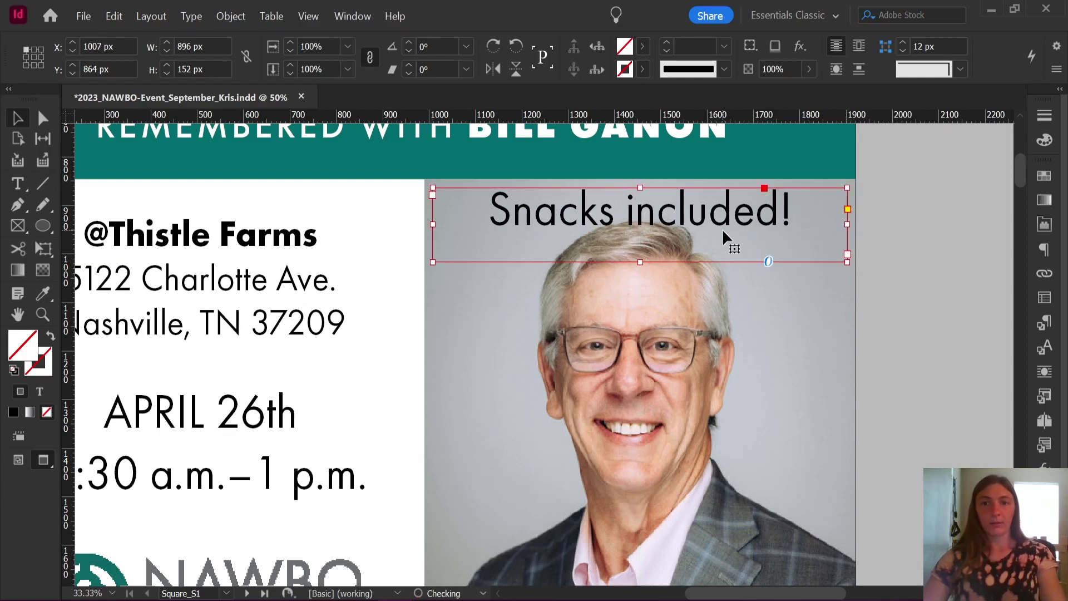
{"action": "left_click", "coordinate": [957, 242]}
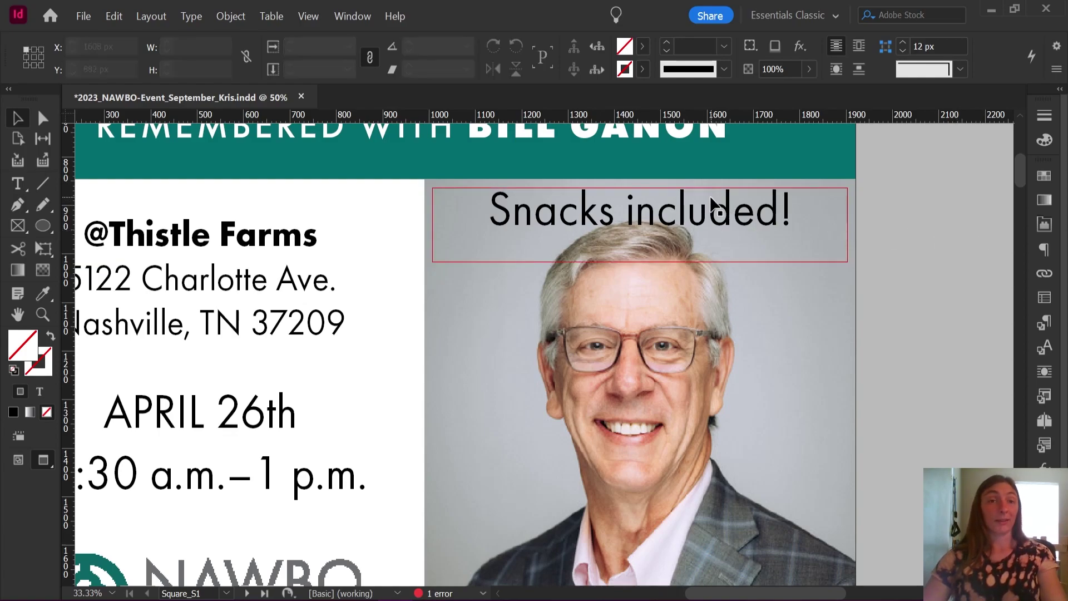
{"action": "double_click", "coordinate": [553, 214]}
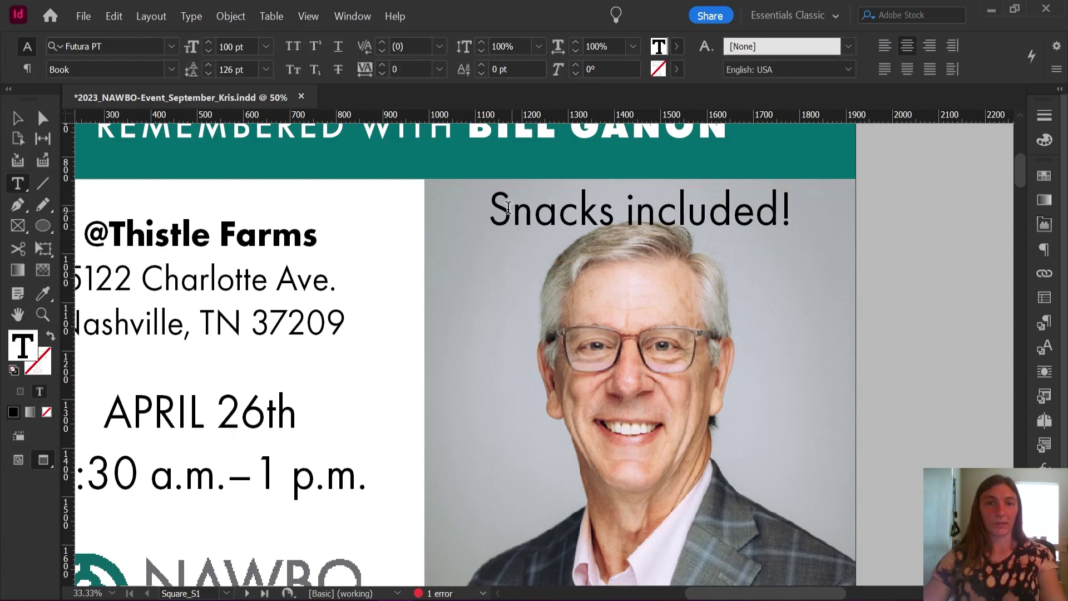
{"action": "left_click_drag", "start_coordinate": [489, 209], "coordinate": [794, 193]}
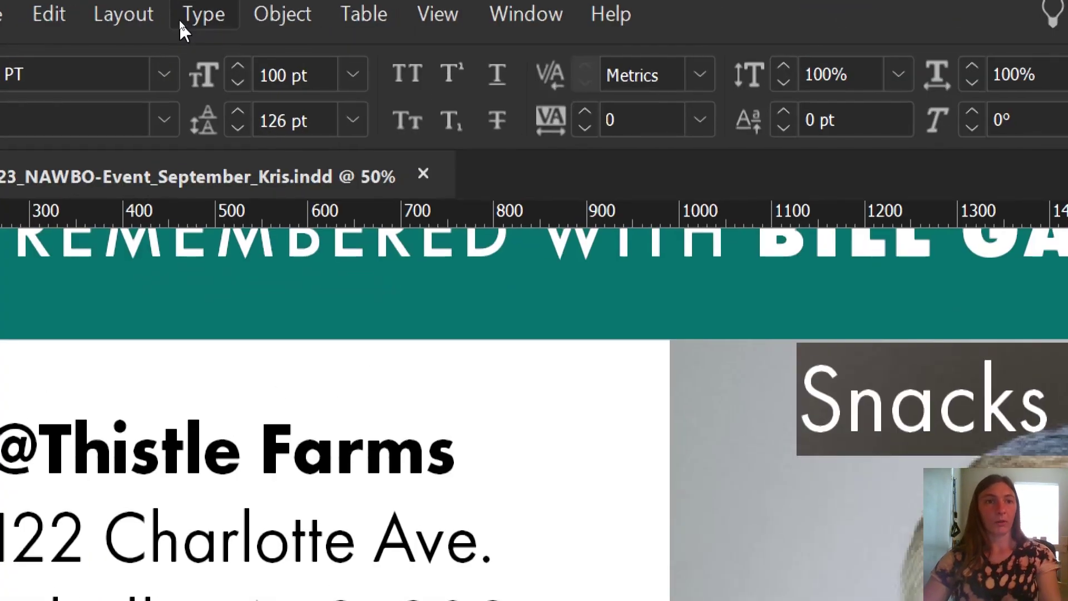
Step: Open the Text Variables definitions from the Type menu
{"action": "left_click", "coordinate": [180, 20]}
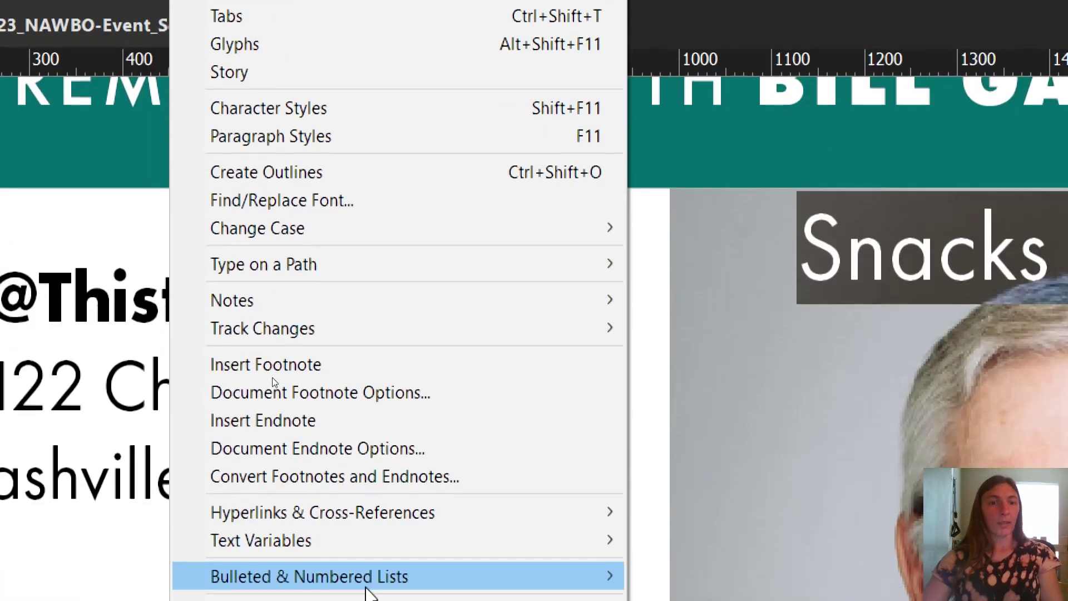
{"action": "mouse_move", "coordinate": [412, 499]}
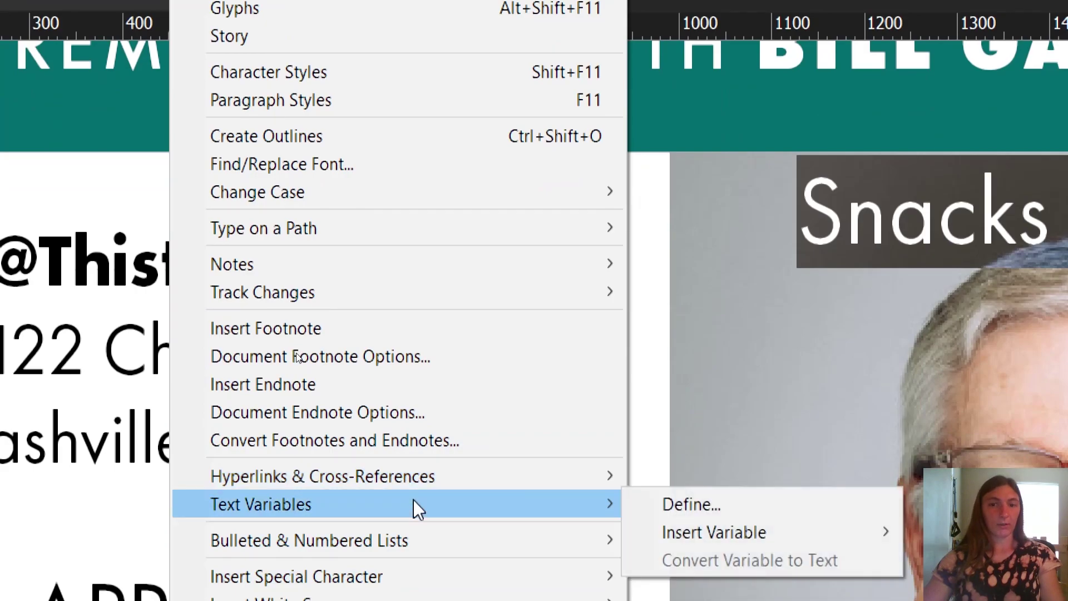
{"action": "left_click", "coordinate": [772, 513]}
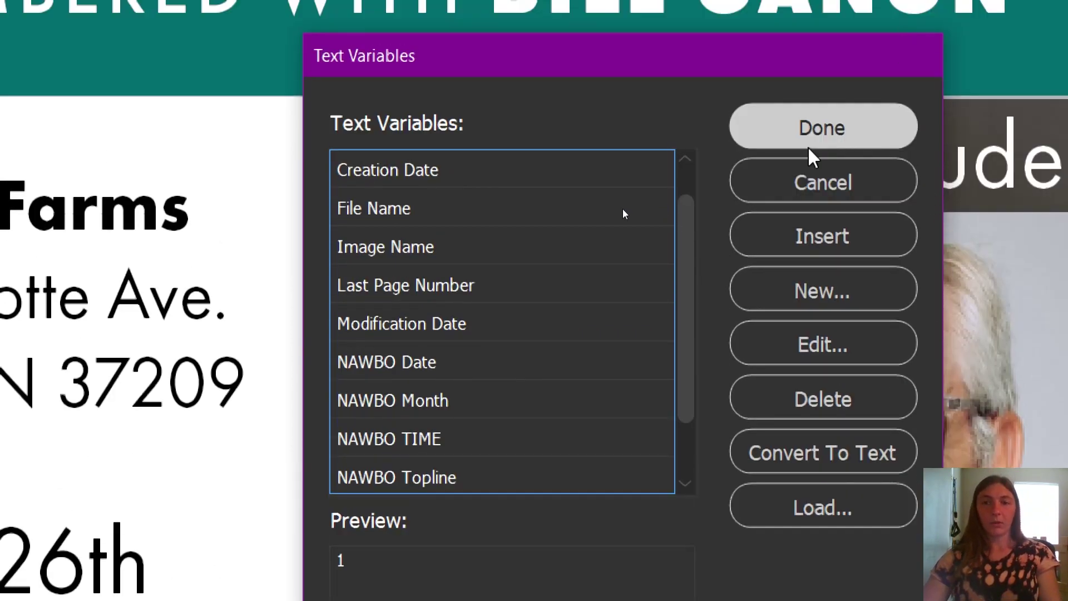
Step: Define a new Custom Text variable named Snacks whose text is 'Snacks included!'
{"action": "left_click", "coordinate": [797, 293]}
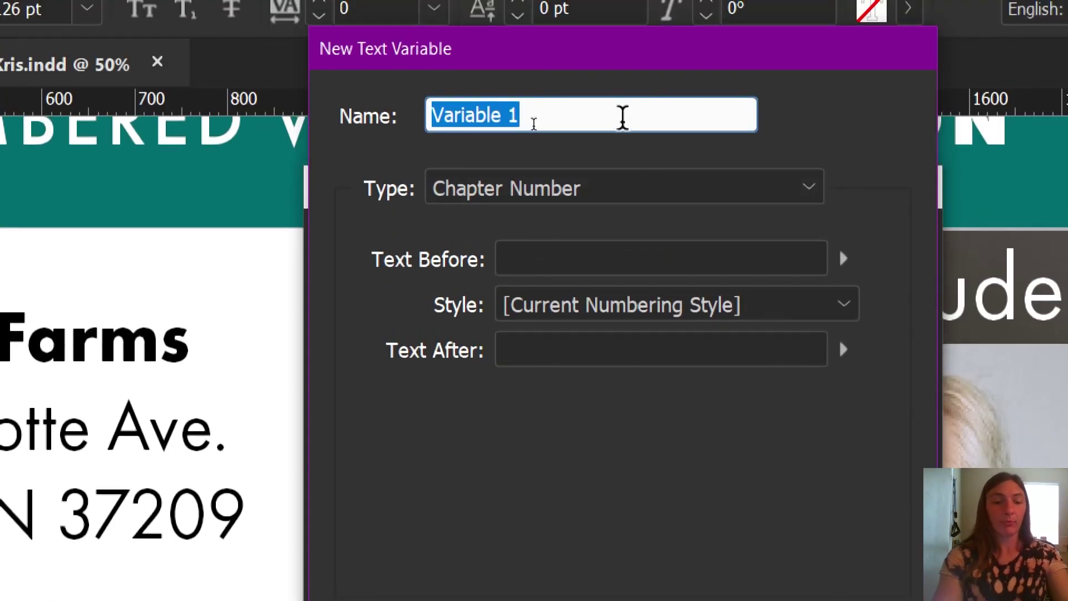
{"action": "type", "text": "Snack"}
{"action": "type", "text": "s"}
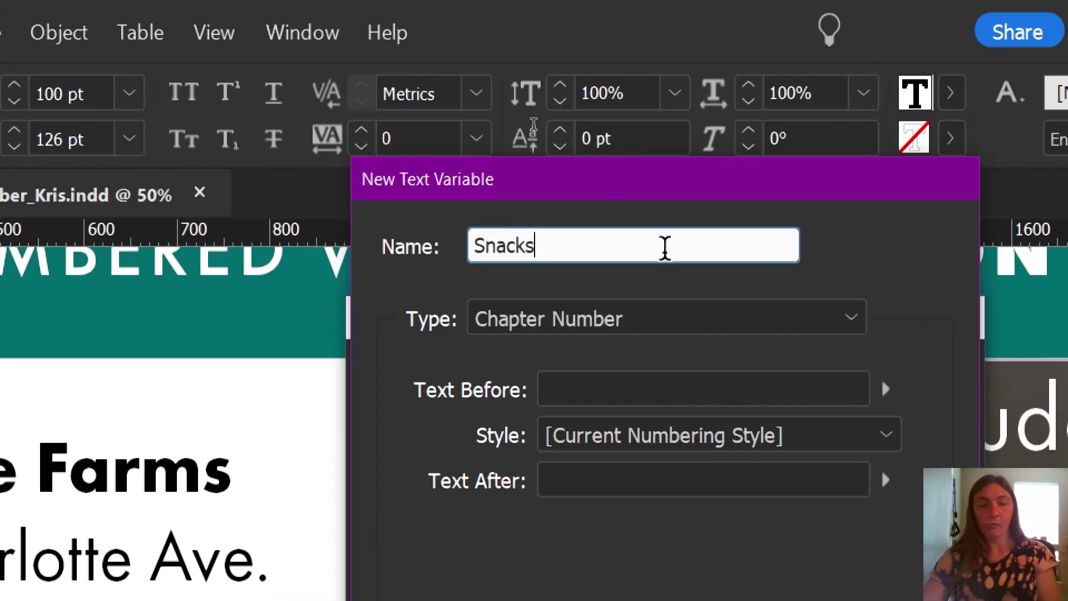
{"action": "left_click", "coordinate": [700, 333]}
{"action": "left_click", "coordinate": [703, 332]}
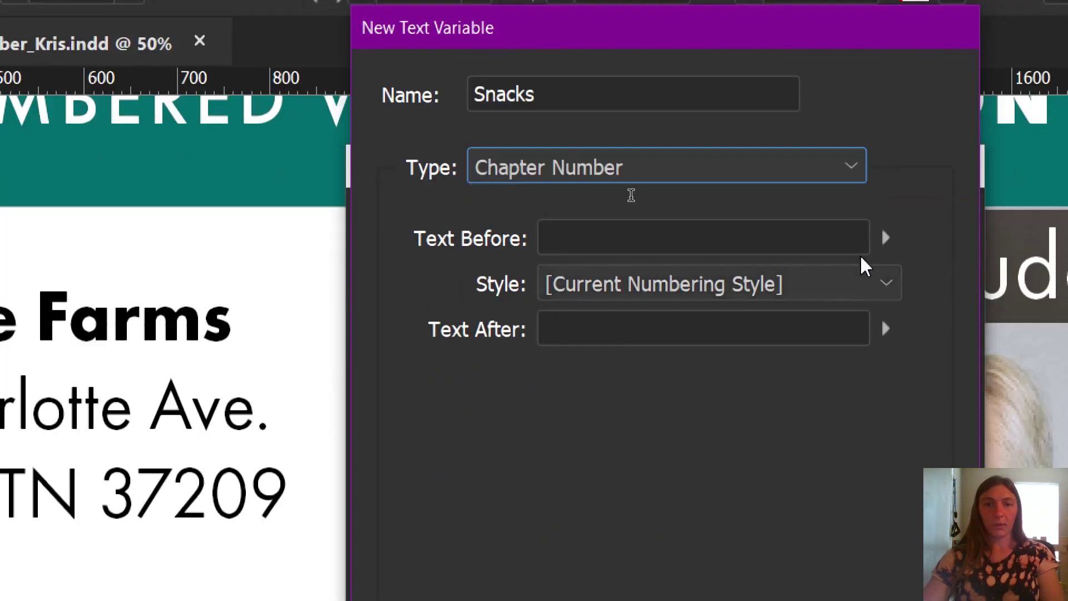
{"action": "left_click", "coordinate": [842, 164]}
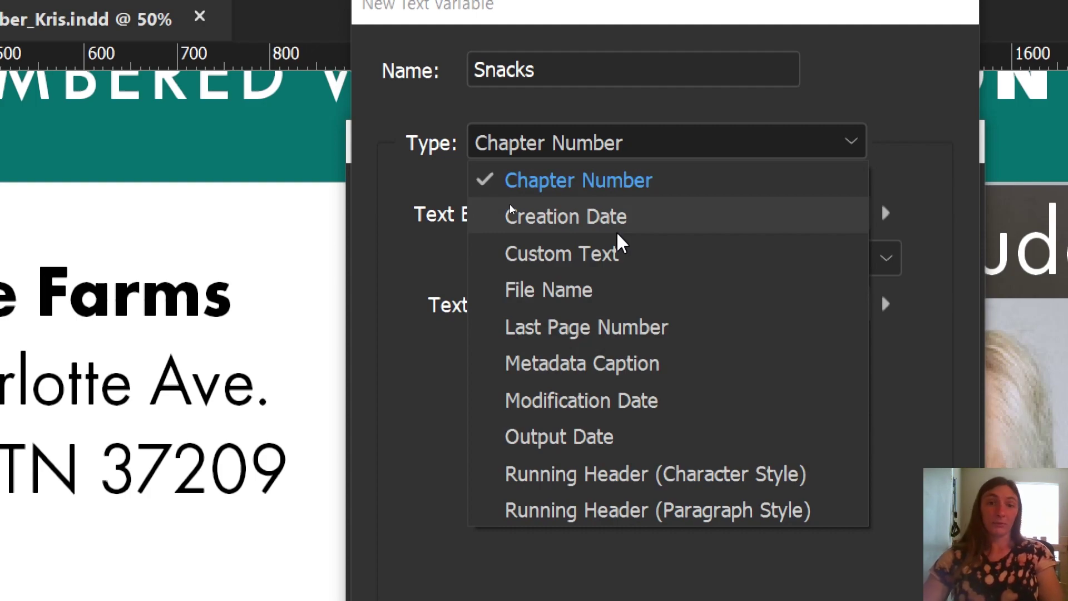
{"action": "left_click", "coordinate": [606, 260]}
{"action": "left_click", "coordinate": [602, 206]}
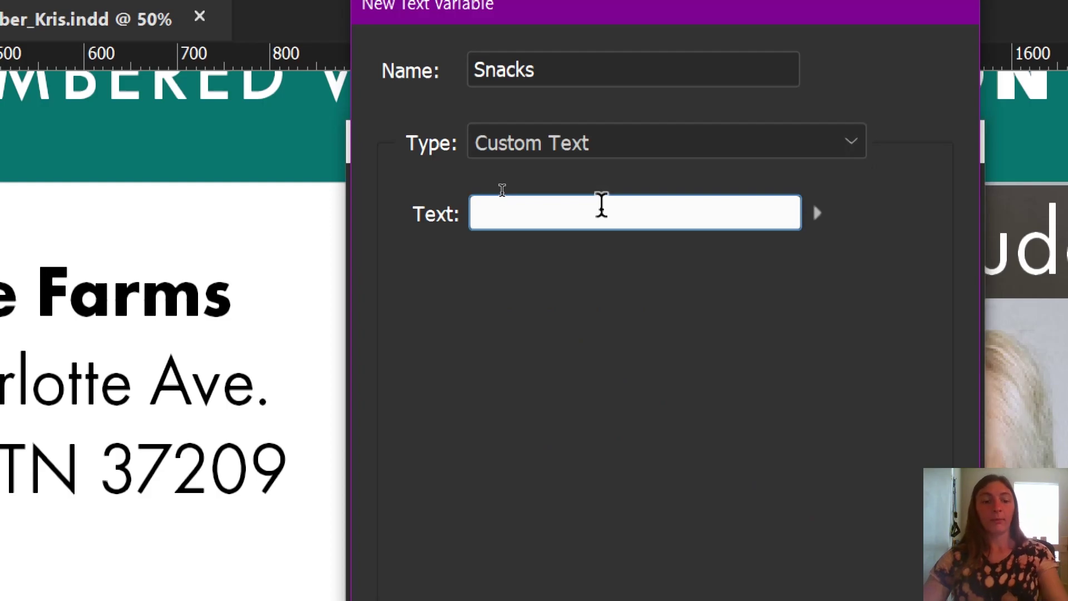
{"action": "type", "text": "Snacks included!"}
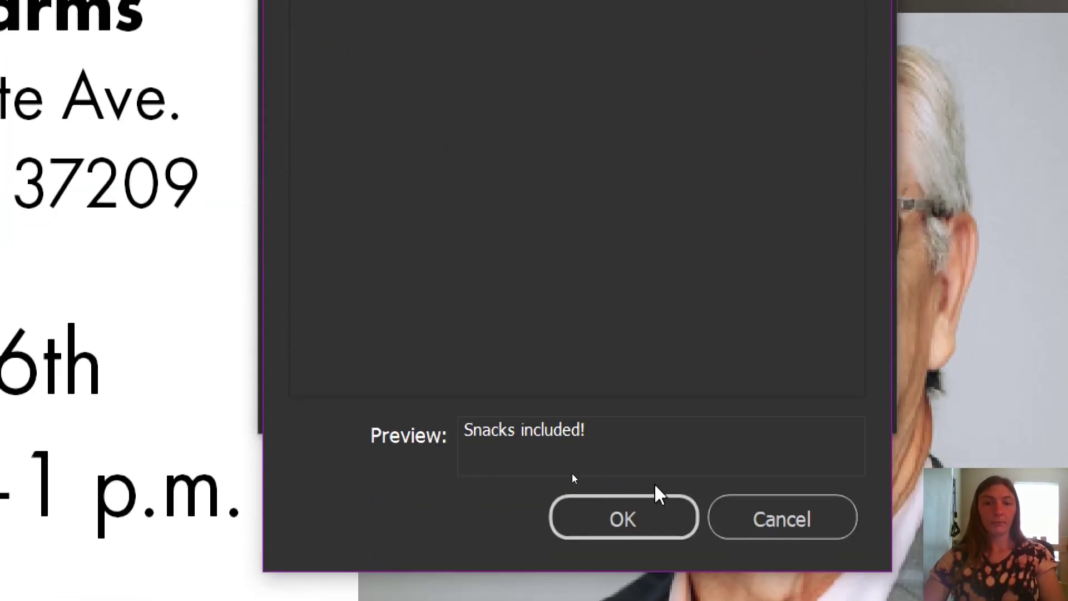
{"action": "left_click", "coordinate": [649, 505]}
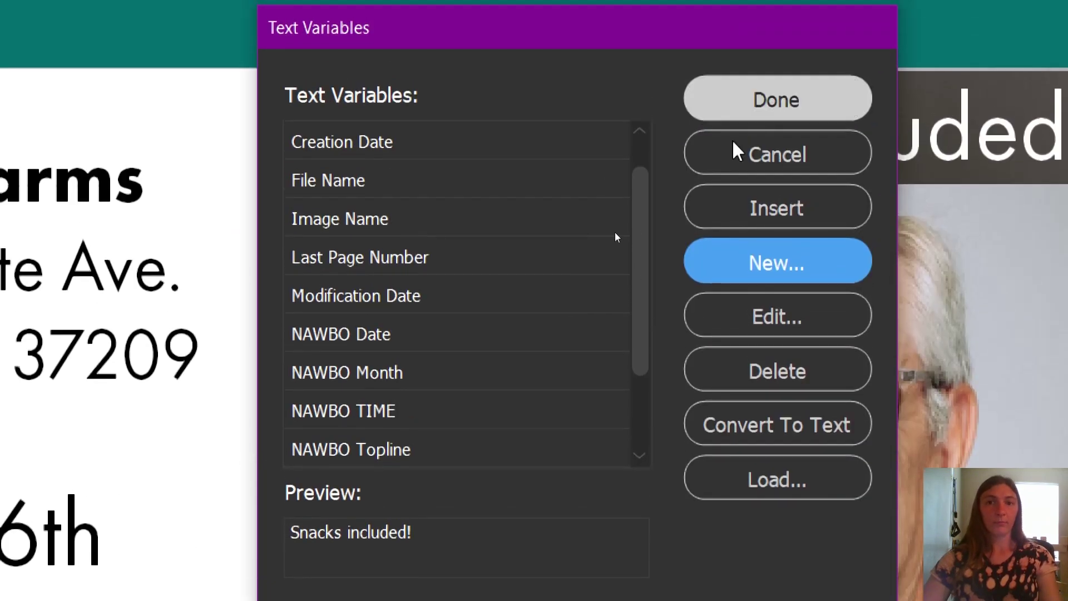
Step: Close the variables list and stretch the Snacks included! frame down to 268 px tall
{"action": "left_click", "coordinate": [786, 97]}
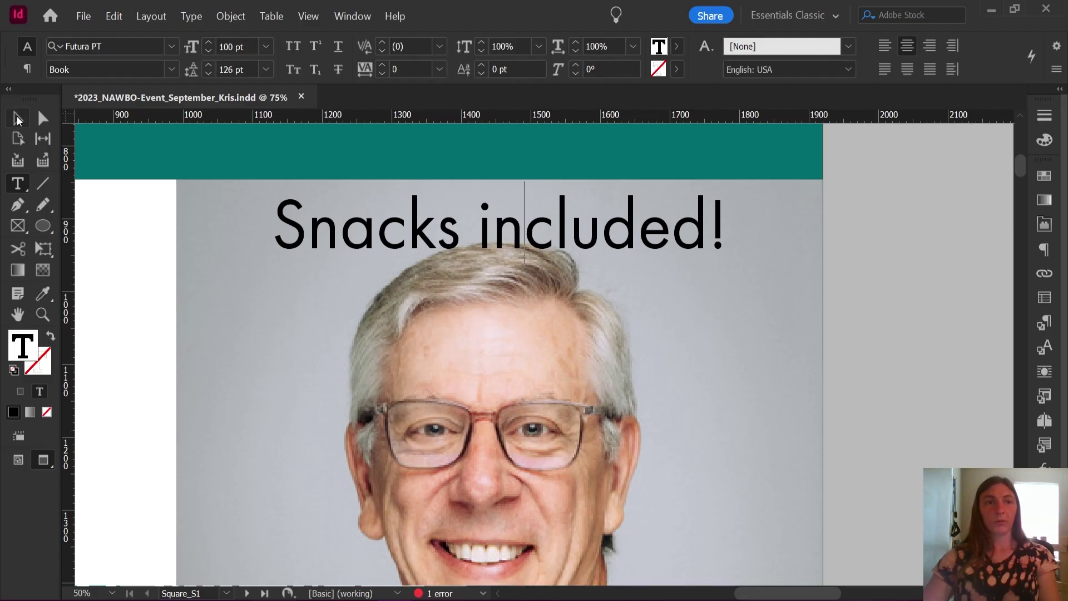
{"action": "key", "text": "Escape"}
{"action": "double_click", "coordinate": [405, 212]}
{"action": "left_click_drag", "start_coordinate": [307, 223], "coordinate": [679, 219]}
{"action": "left_click", "coordinate": [408, 222]}
{"action": "key", "text": "Escape"}
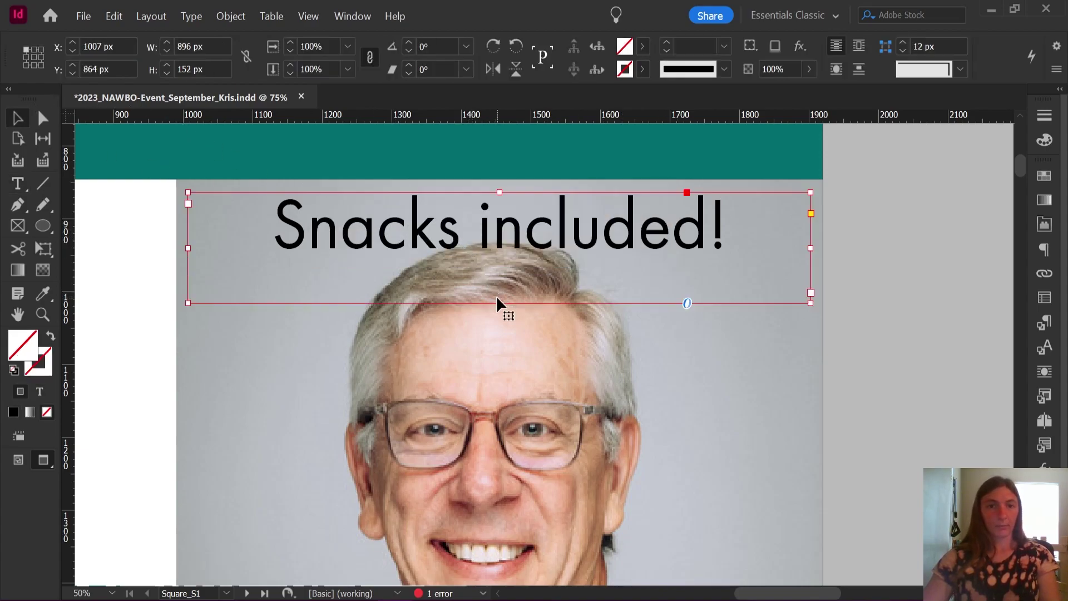
{"action": "left_click_drag", "start_coordinate": [498, 303], "coordinate": [520, 388]}
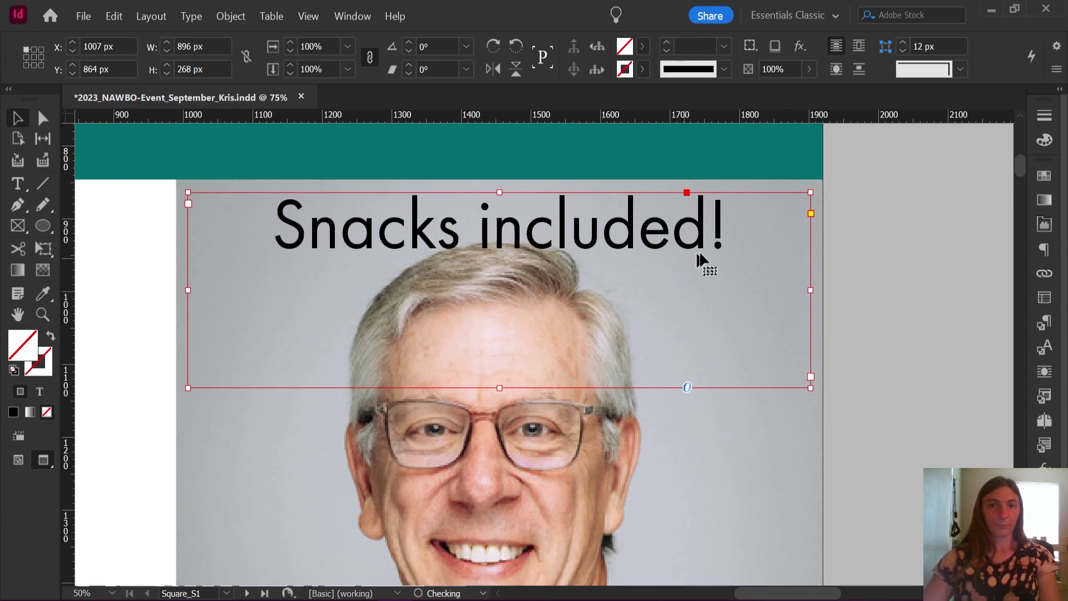
{"action": "double_click", "coordinate": [733, 228]}
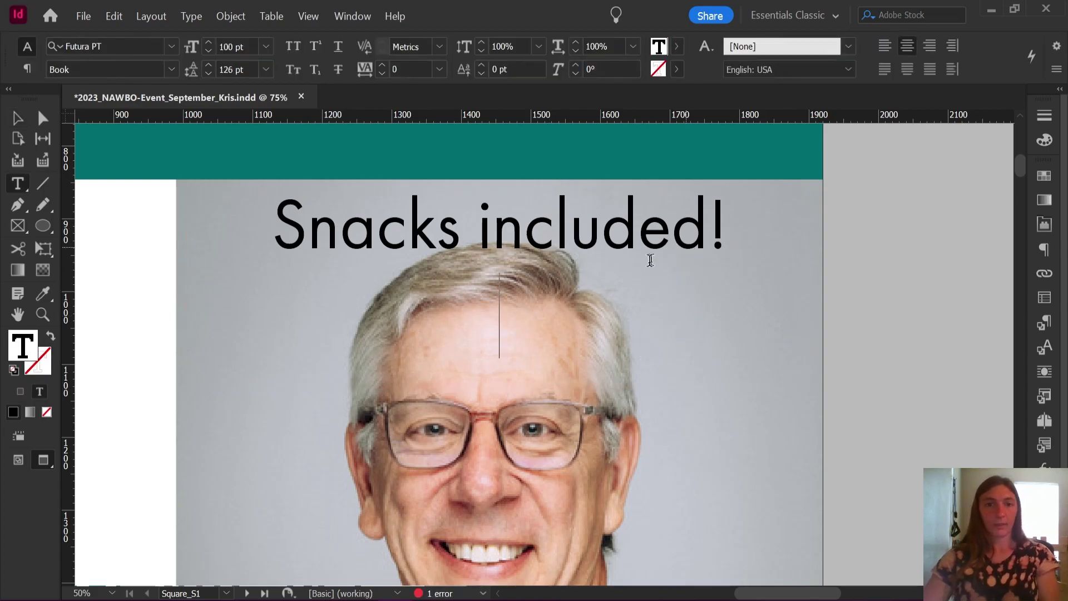
Step: Insert the Snacks variable as a second line inside the frame
{"action": "left_click", "coordinate": [199, 25]}
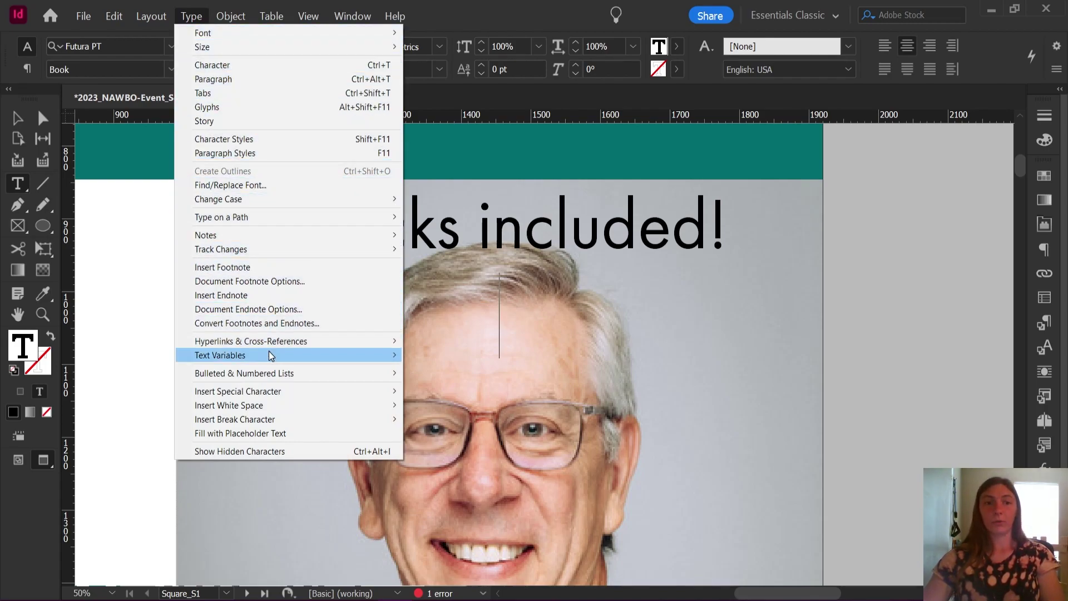
{"action": "mouse_move", "coordinate": [268, 352]}
{"action": "mouse_move", "coordinate": [458, 370]}
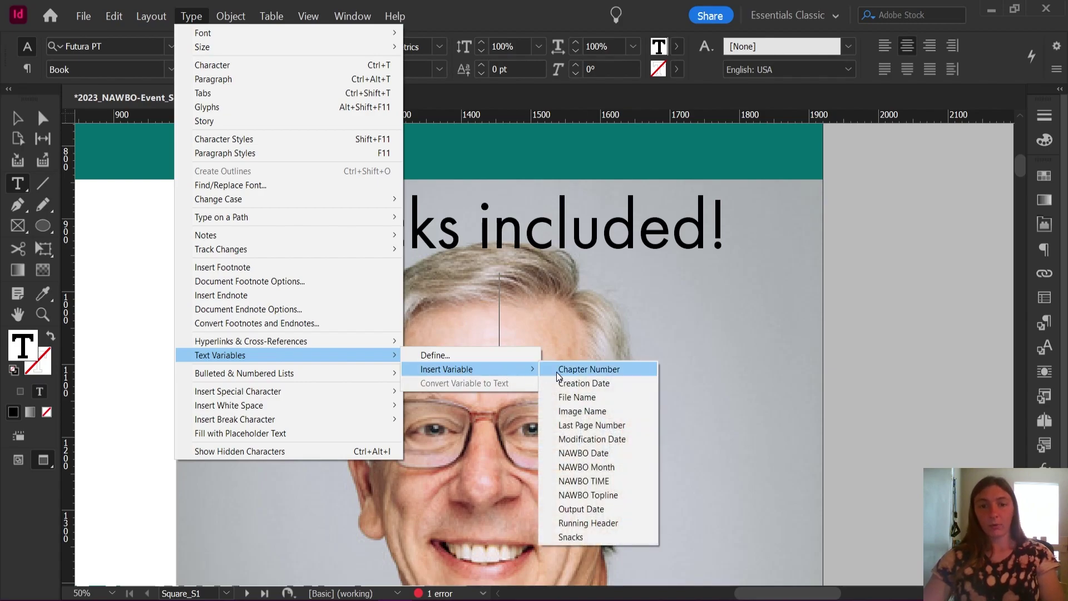
{"action": "left_click", "coordinate": [592, 532]}
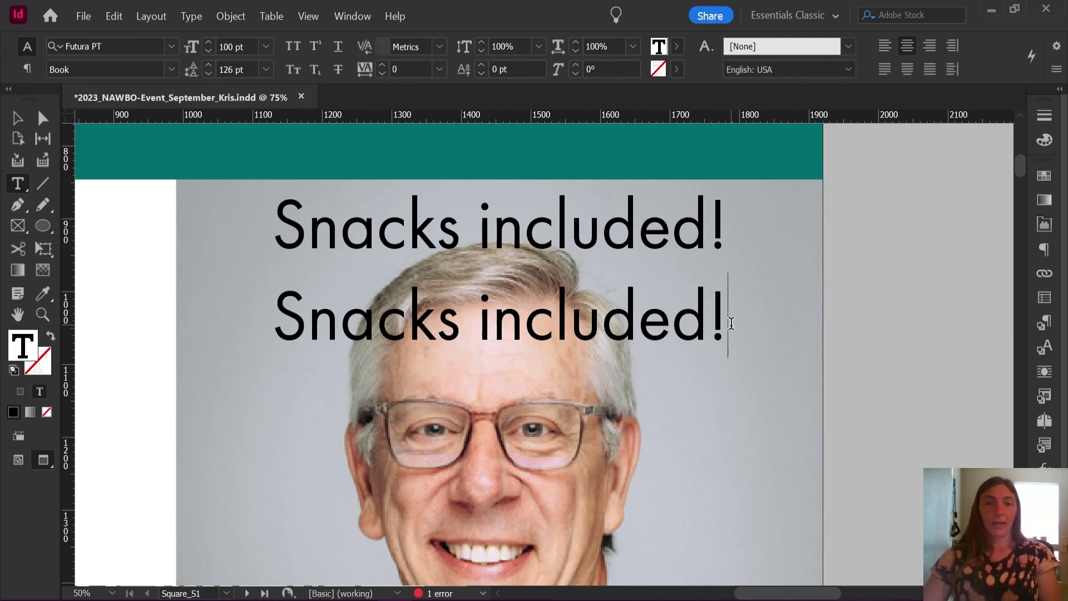
Step: Select the inserted variable and the first line, then deselect the frame
{"action": "left_click_drag", "start_coordinate": [709, 320], "coordinate": [333, 305]}
{"action": "left_click", "coordinate": [333, 305]}
{"action": "double_click", "coordinate": [333, 305]}
{"action": "left_click", "coordinate": [333, 305]}
{"action": "double_click", "coordinate": [378, 281]}
{"action": "left_click_drag", "start_coordinate": [734, 222], "coordinate": [379, 218]}
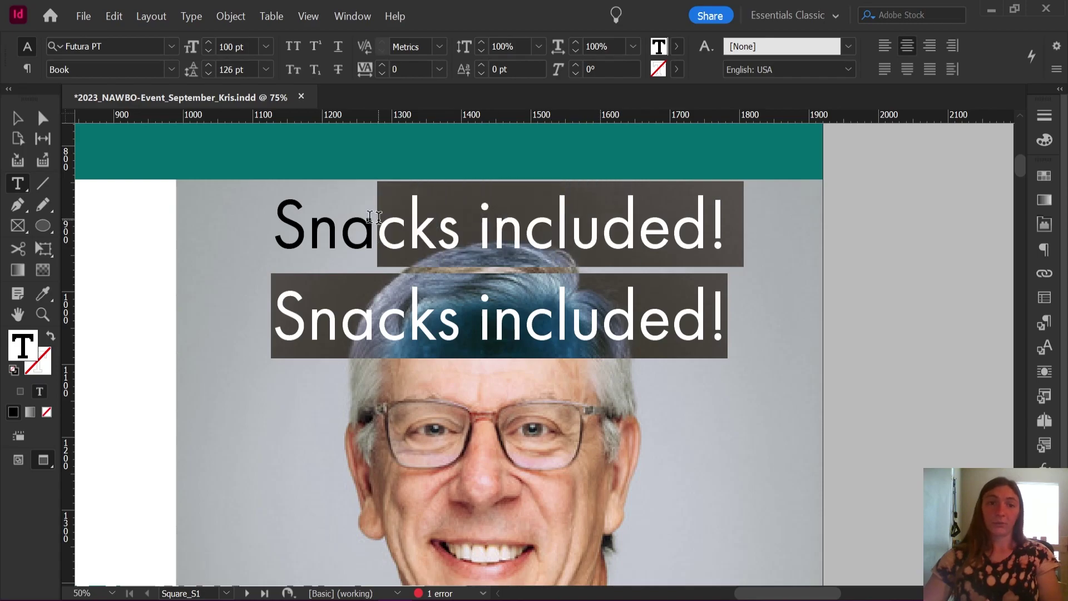
{"action": "left_click", "coordinate": [17, 117]}
{"action": "left_click", "coordinate": [860, 285]}
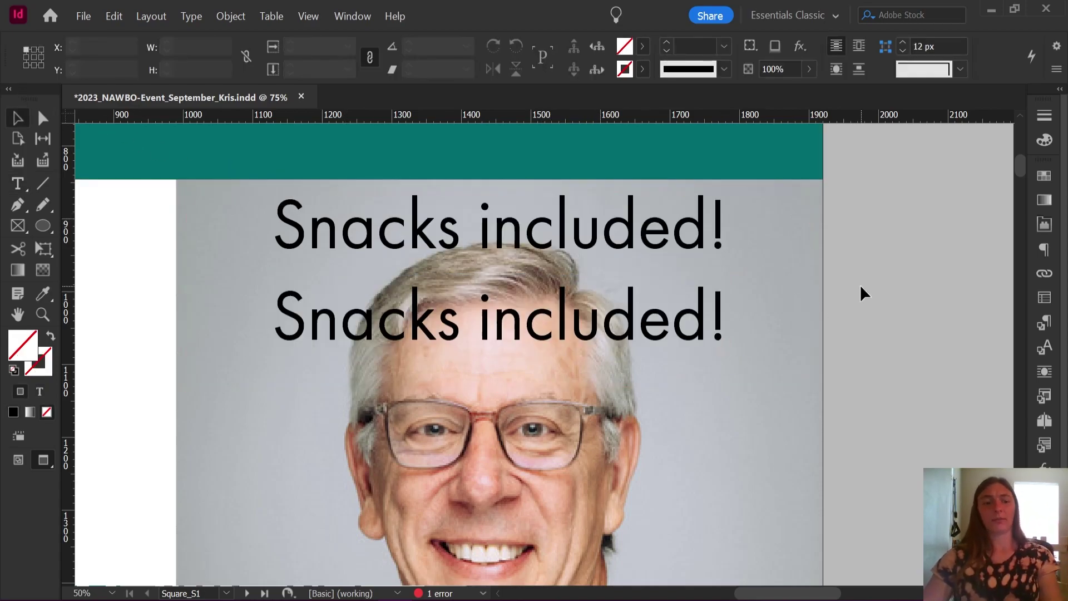
Step: Zoom out to 25% to view the whole flyer with both Snacks lines
{"action": "key", "text": "ctrl+minus"}
{"action": "key", "text": "ctrl+minus"}
{"action": "key", "text": "ctrl+minus"}
{"action": "key", "text": "ctrl+minus"}
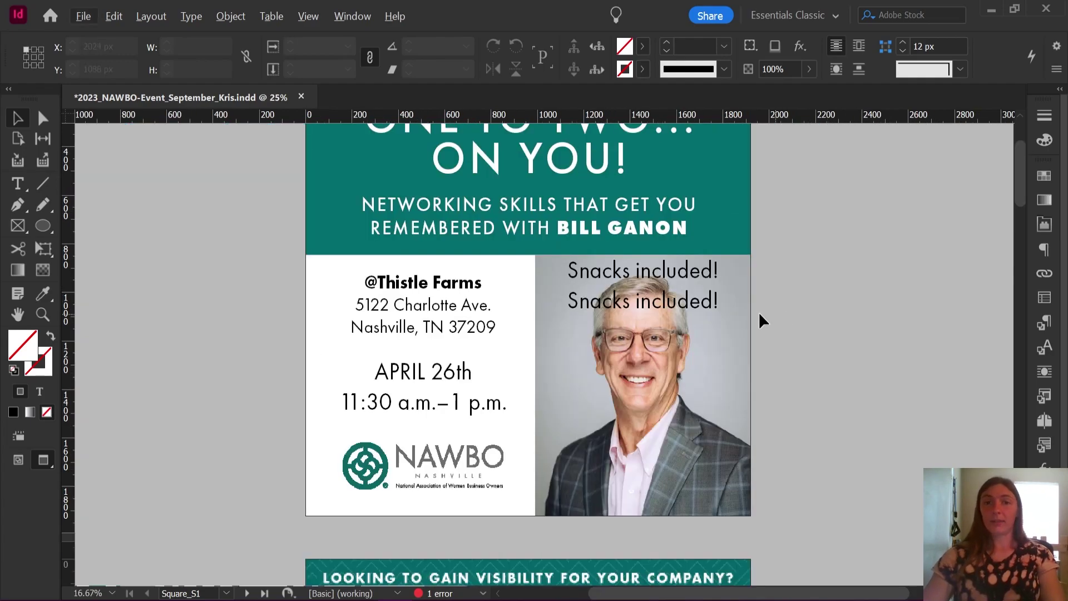
{"action": "scroll", "coordinate": [785, 309], "scroll_direction": "down", "scroll_amount": 3}
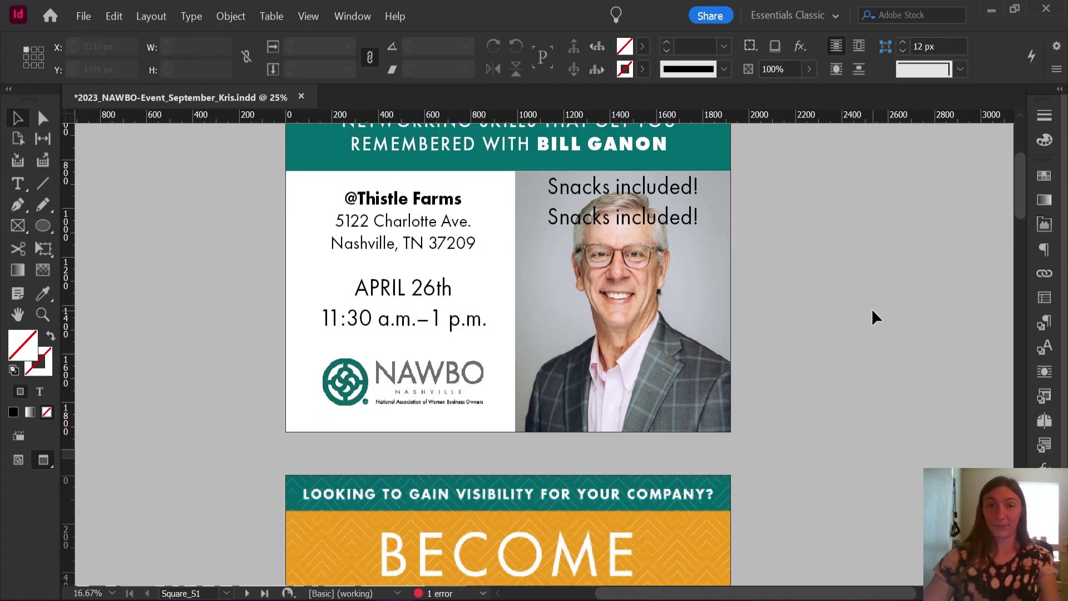
{"action": "key", "text": "alt"}
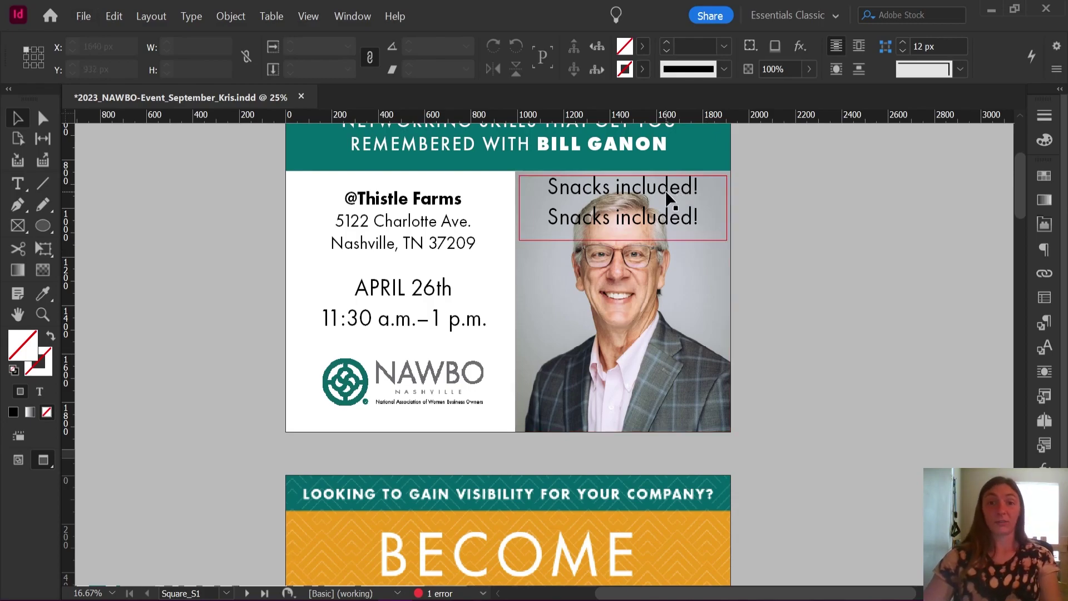
Step: Zoom back in and delete the first of the two 'Snacks included!' lines
{"action": "scroll", "coordinate": [687, 200], "scroll_direction": "up", "scroll_amount": 2}
{"action": "left_click_drag", "start_coordinate": [808, 199], "coordinate": [838, 283]}
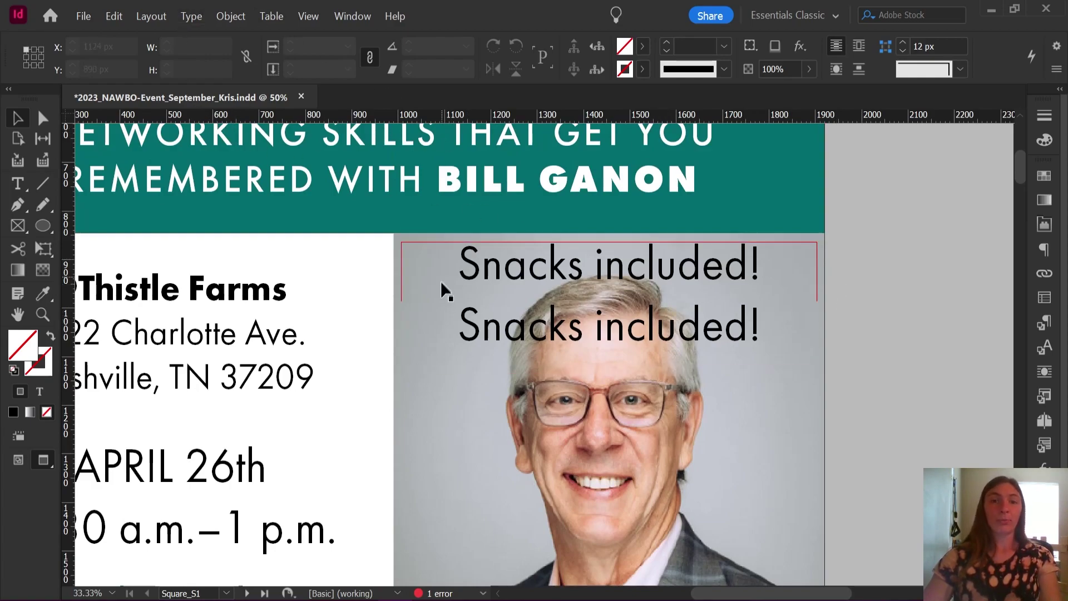
{"action": "double_click", "coordinate": [446, 305]}
{"action": "left_click_drag", "start_coordinate": [448, 310], "coordinate": [445, 270]}
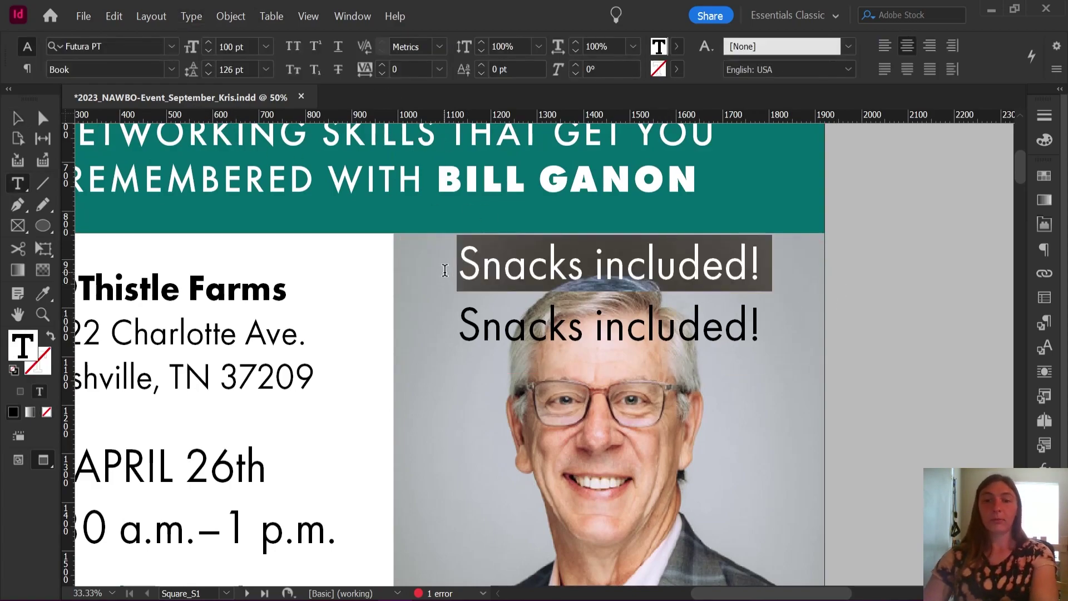
{"action": "key", "text": "BackSpace"}
{"action": "key", "text": "Escape"}
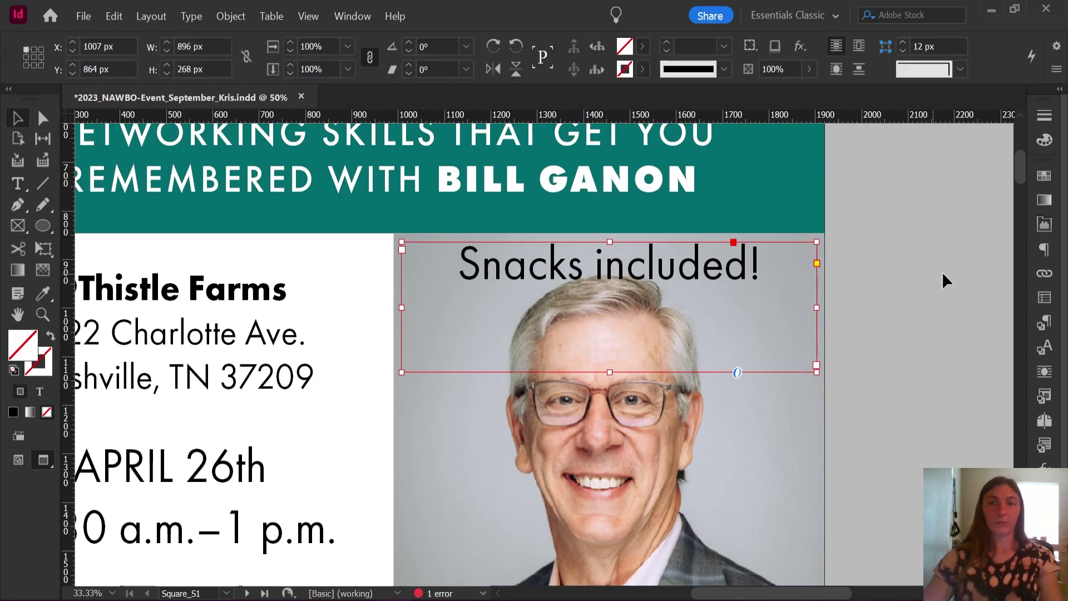
{"action": "left_click", "coordinate": [944, 281]}
{"action": "left_click", "coordinate": [191, 16]}
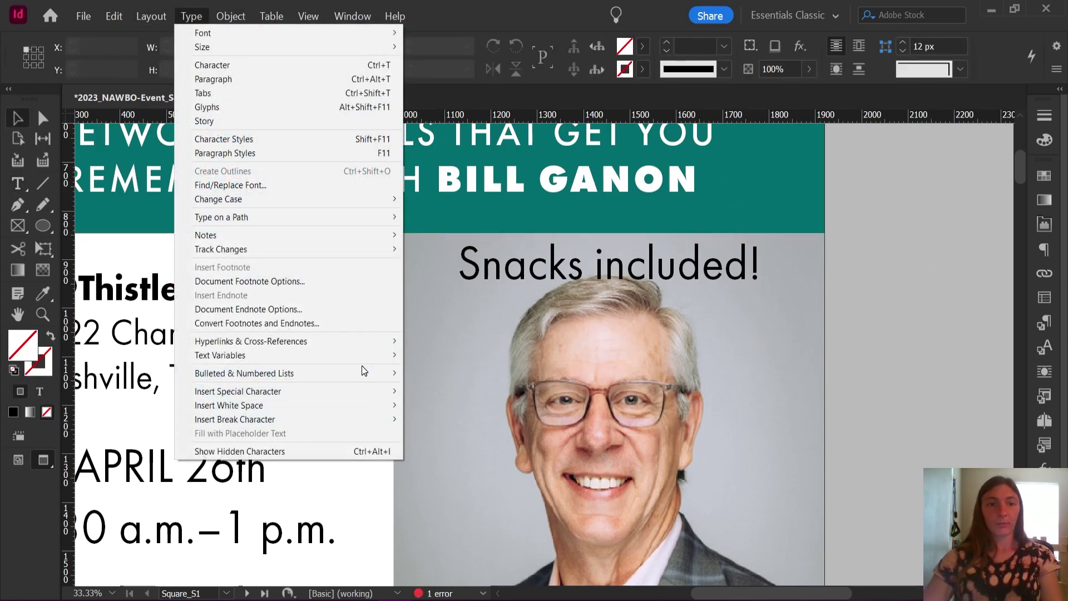
Step: Edit the Snacks variable's text to 'Snacks not included! :(' in Text Variables
{"action": "mouse_move", "coordinate": [362, 352]}
{"action": "left_click", "coordinate": [446, 351]}
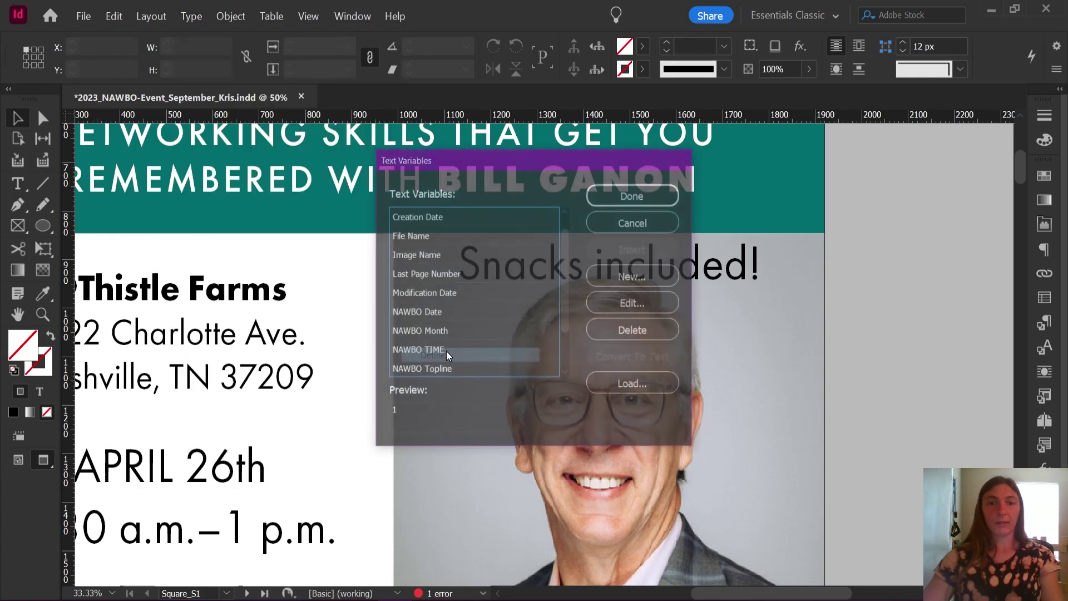
{"action": "left_click_drag", "start_coordinate": [484, 158], "coordinate": [815, 127]}
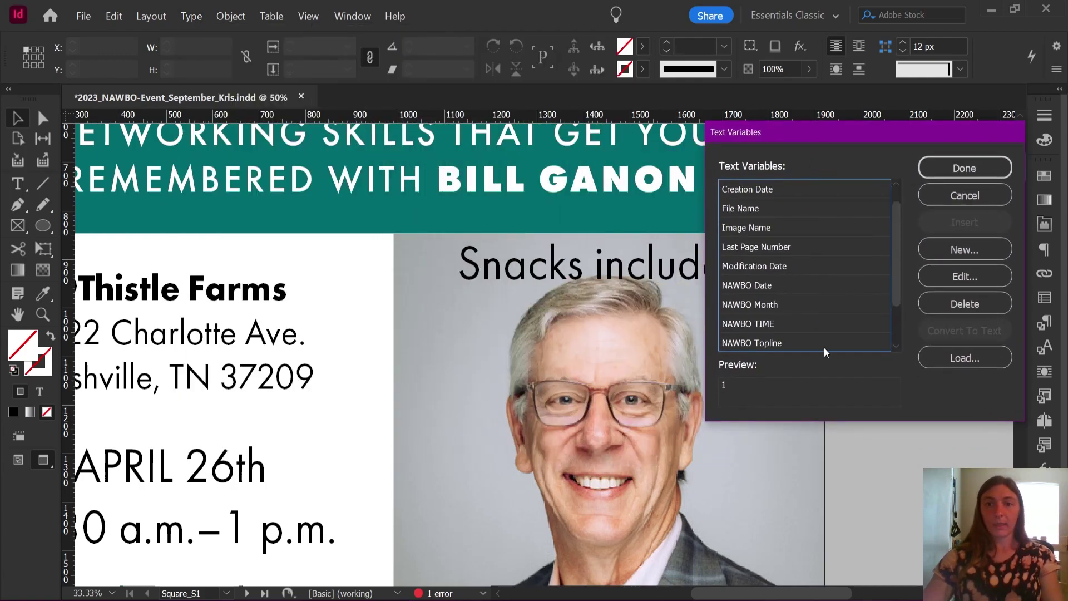
{"action": "scroll", "coordinate": [837, 283], "scroll_direction": "down", "scroll_amount": 3}
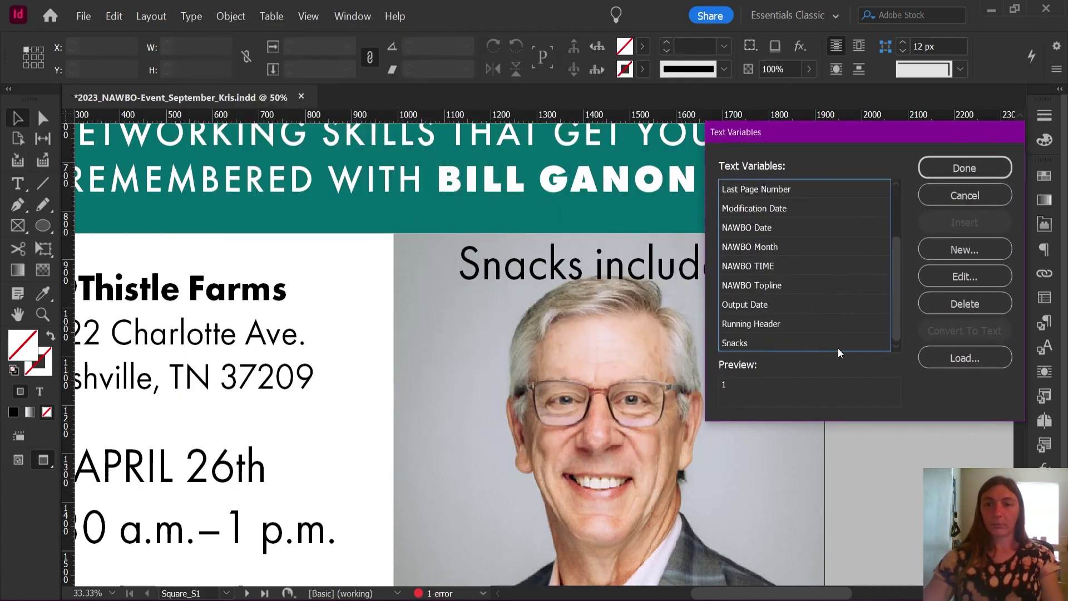
{"action": "left_click", "coordinate": [838, 344]}
{"action": "left_click", "coordinate": [968, 276]}
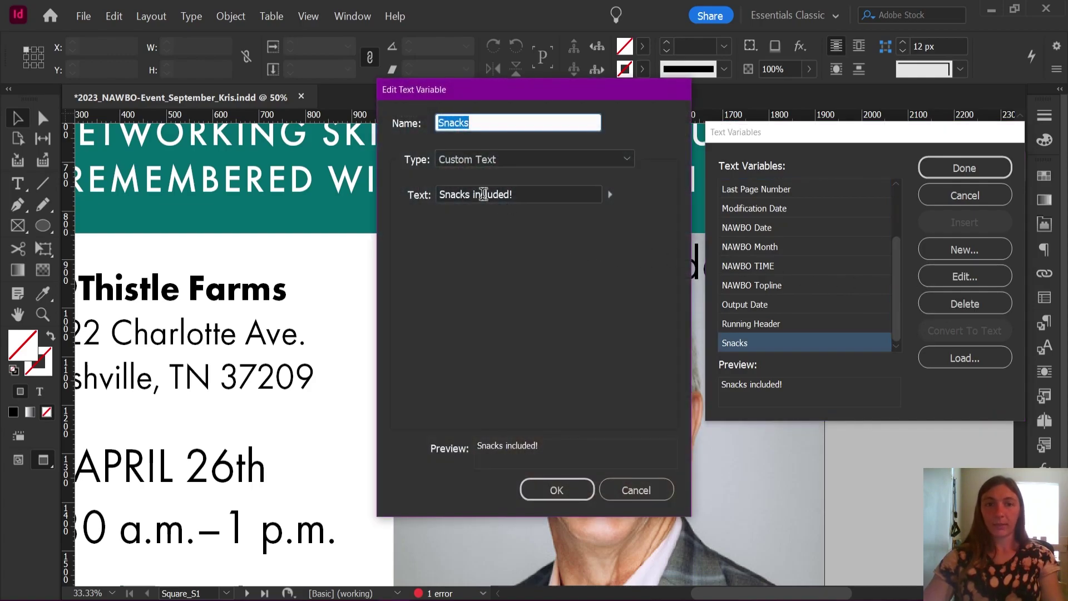
{"action": "left_click", "coordinate": [473, 193]}
{"action": "type", "text": "not"}
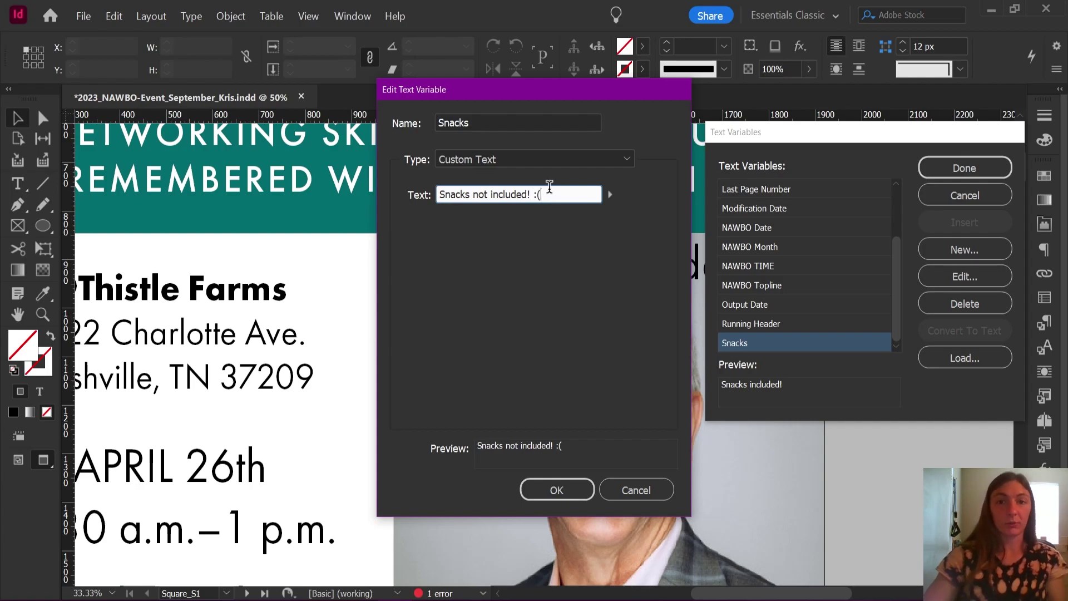
{"action": "left_click", "coordinate": [562, 487]}
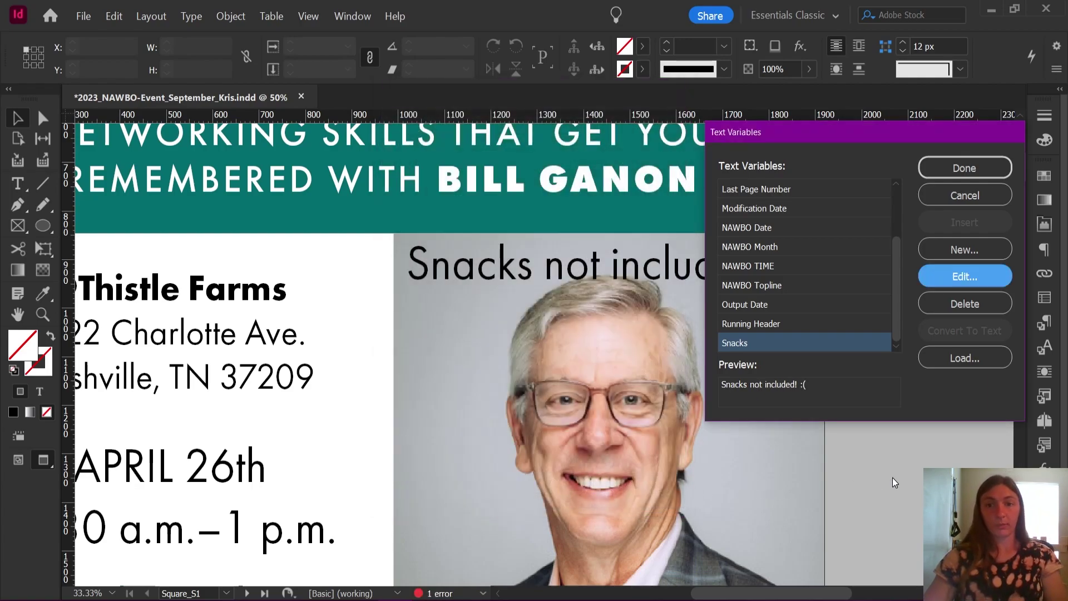
{"action": "left_click", "coordinate": [964, 168]}
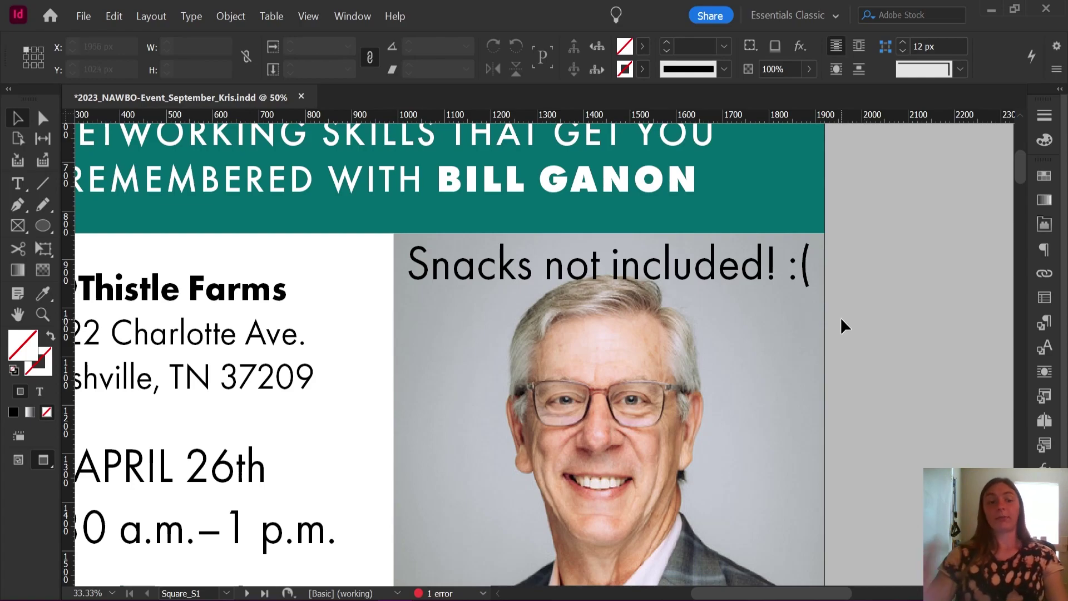
Step: Narrow the 'Snacks not included! :(' frame by dragging its right edge left
{"action": "left_click", "coordinate": [800, 297]}
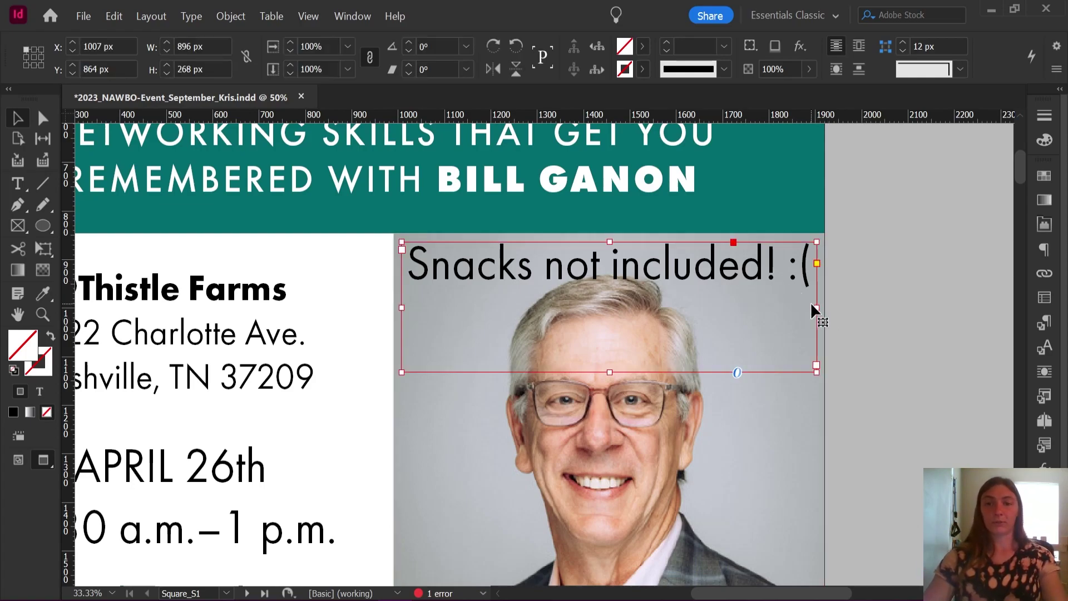
{"action": "left_click_drag", "start_coordinate": [812, 304], "coordinate": [666, 312]}
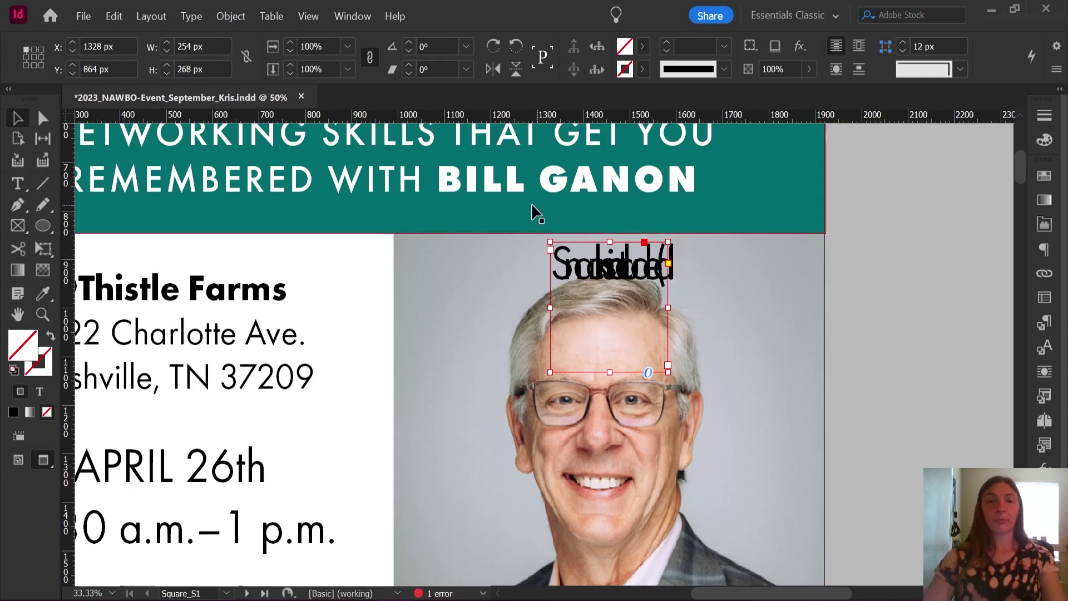
{"action": "scroll", "coordinate": [623, 241], "scroll_direction": "up", "scroll_amount": 3}
{"action": "scroll", "coordinate": [623, 241], "scroll_direction": "left", "scroll_amount": 3}
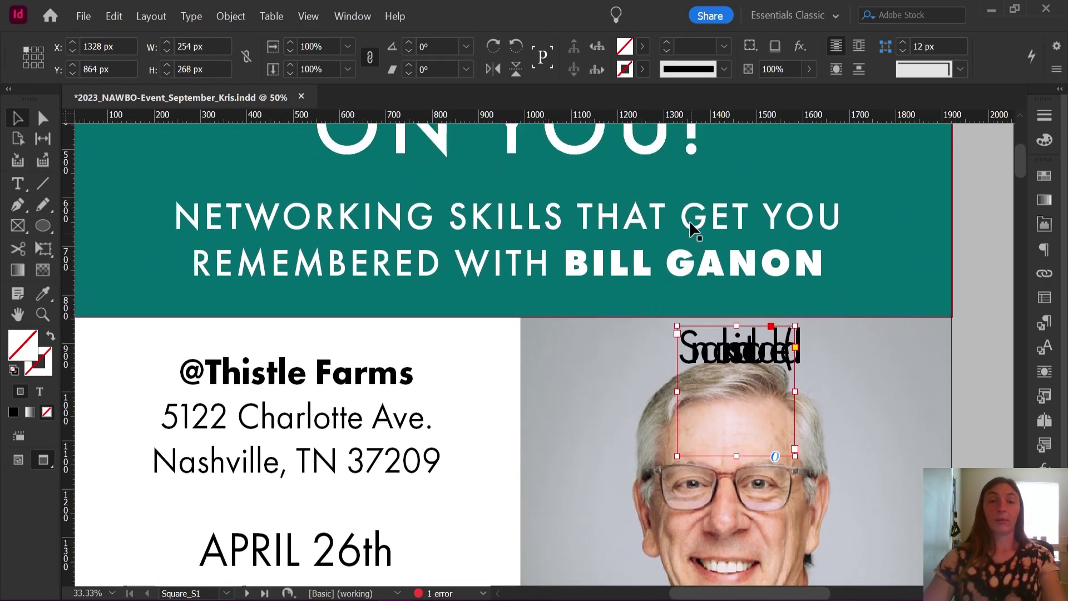
{"action": "scroll", "coordinate": [691, 210], "scroll_direction": "up", "scroll_amount": 1}
{"action": "scroll", "coordinate": [692, 210], "scroll_direction": "left", "scroll_amount": 1}
{"action": "left_click_drag", "start_coordinate": [690, 215], "coordinate": [718, 398]}
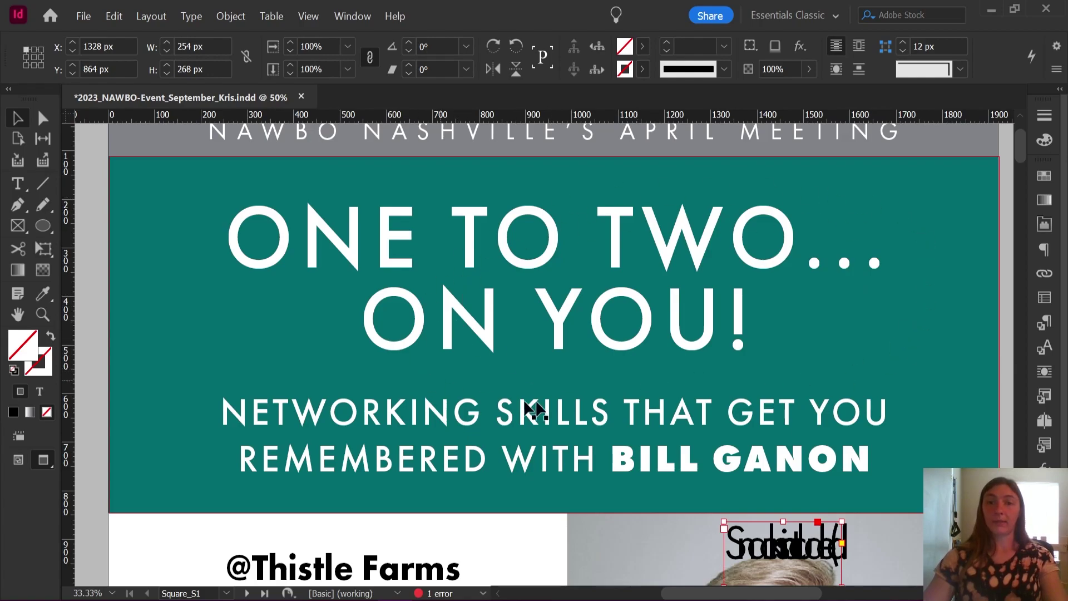
Step: Shorten the Snacks frame and move it down-left onto the speaker photo
{"action": "left_click_drag", "start_coordinate": [893, 384], "coordinate": [626, 181]}
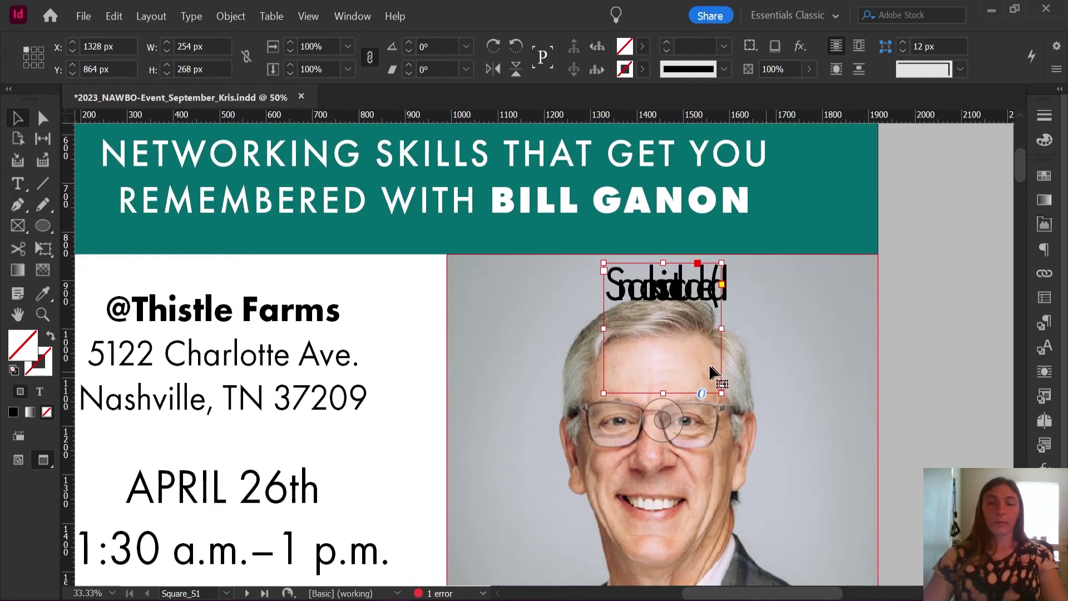
{"action": "left_click_drag", "start_coordinate": [662, 393], "coordinate": [652, 330]}
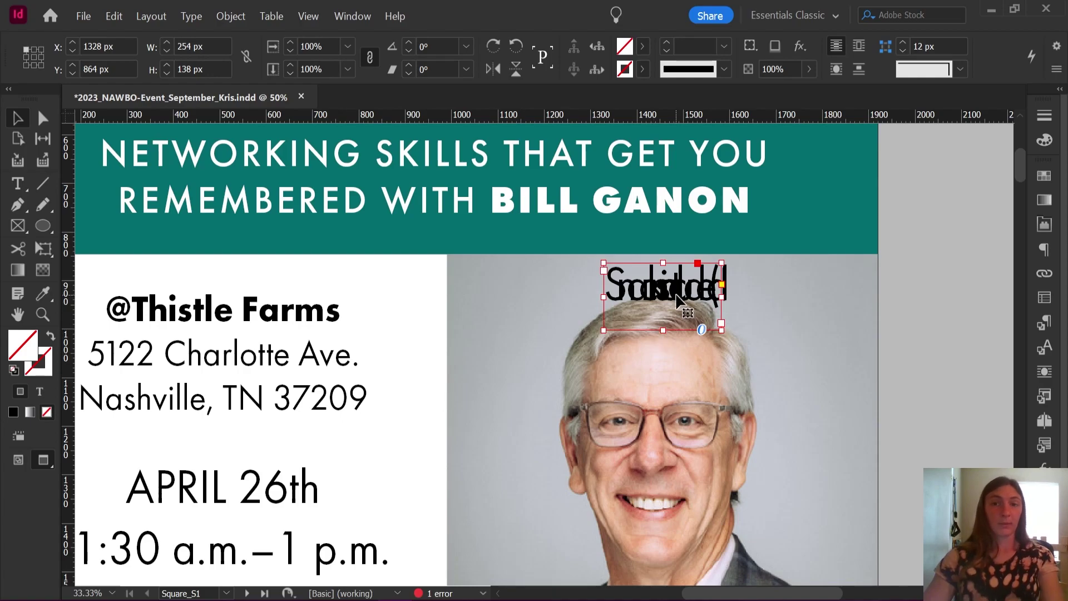
{"action": "left_click_drag", "start_coordinate": [678, 301], "coordinate": [559, 303]}
{"action": "left_click_drag", "start_coordinate": [496, 328], "coordinate": [689, 272]}
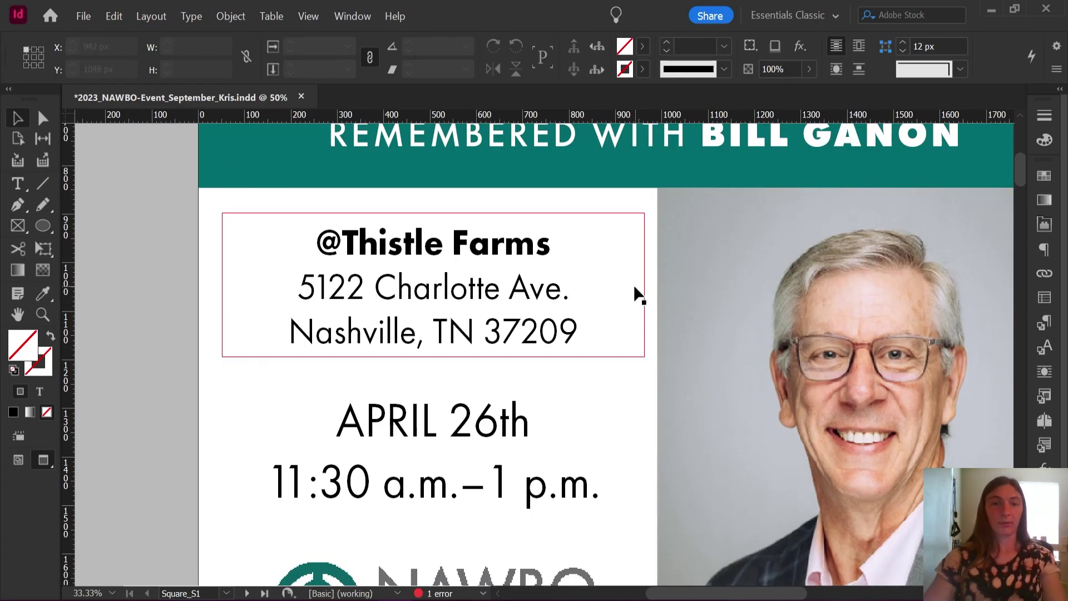
Step: Zoom out to 25%, select the ONE TO TWO... ON YOU! headline, and open Find/Change
{"action": "key", "text": "ctrl+minus"}
{"action": "double_click", "coordinate": [606, 228]}
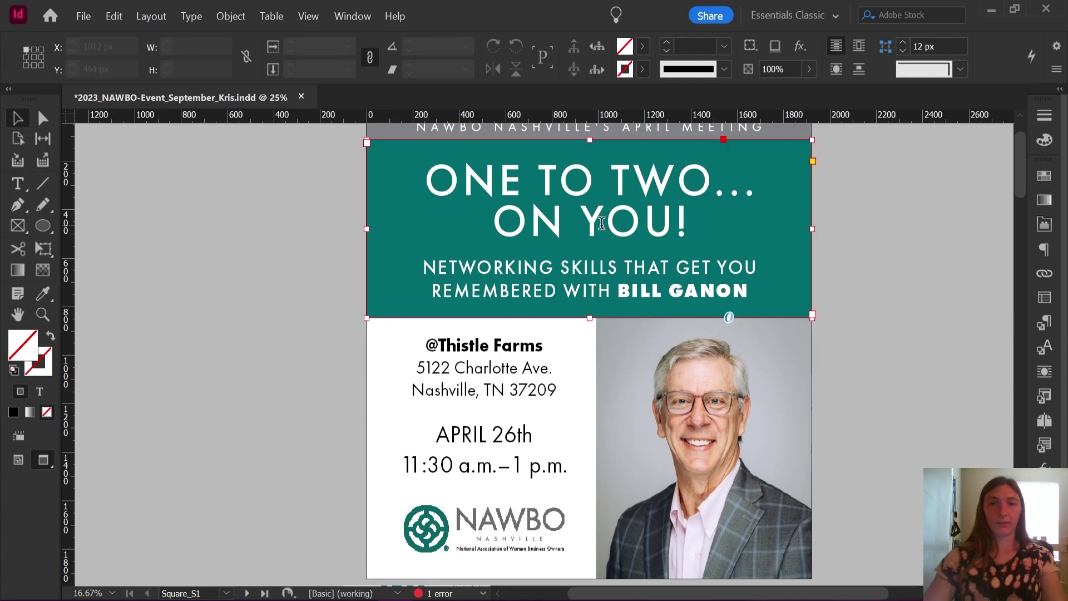
{"action": "left_click_drag", "start_coordinate": [426, 179], "coordinate": [689, 206]}
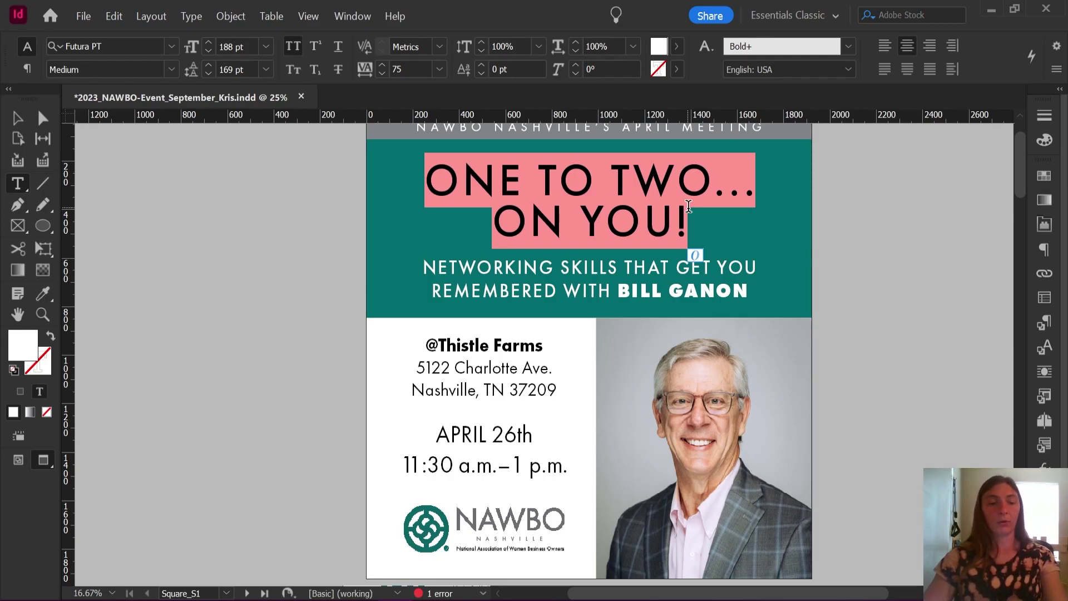
{"action": "key", "text": "ctrl+f"}
{"action": "left_click_drag", "start_coordinate": [572, 92], "coordinate": [317, 72]}
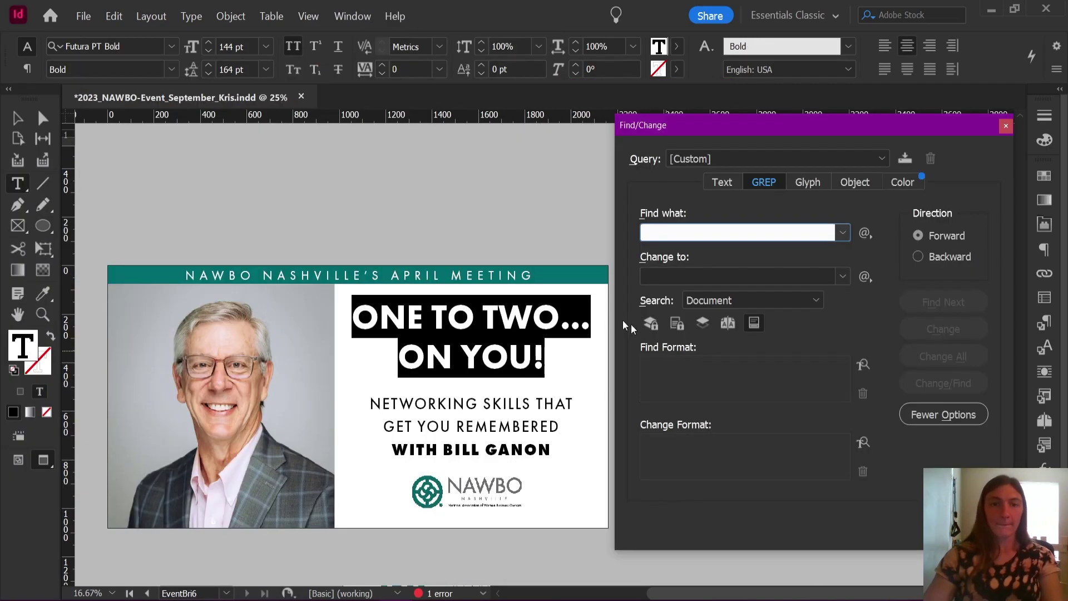
Step: Select the headline on the EventBri6 page and paste it into the GREP Find what field
{"action": "left_click", "coordinate": [489, 307]}
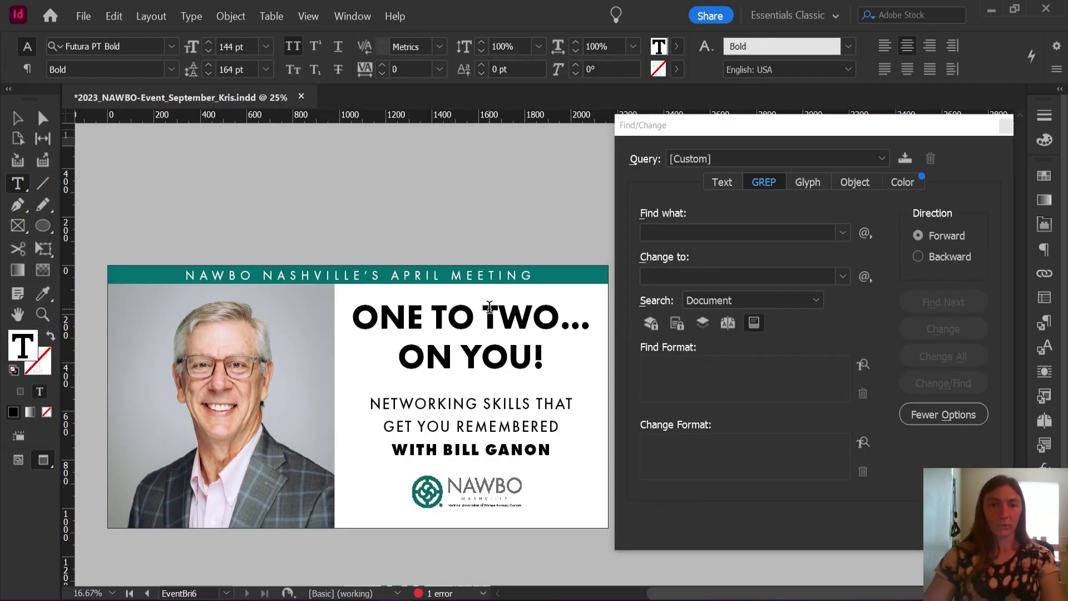
{"action": "left_click_drag", "start_coordinate": [545, 356], "coordinate": [353, 313]}
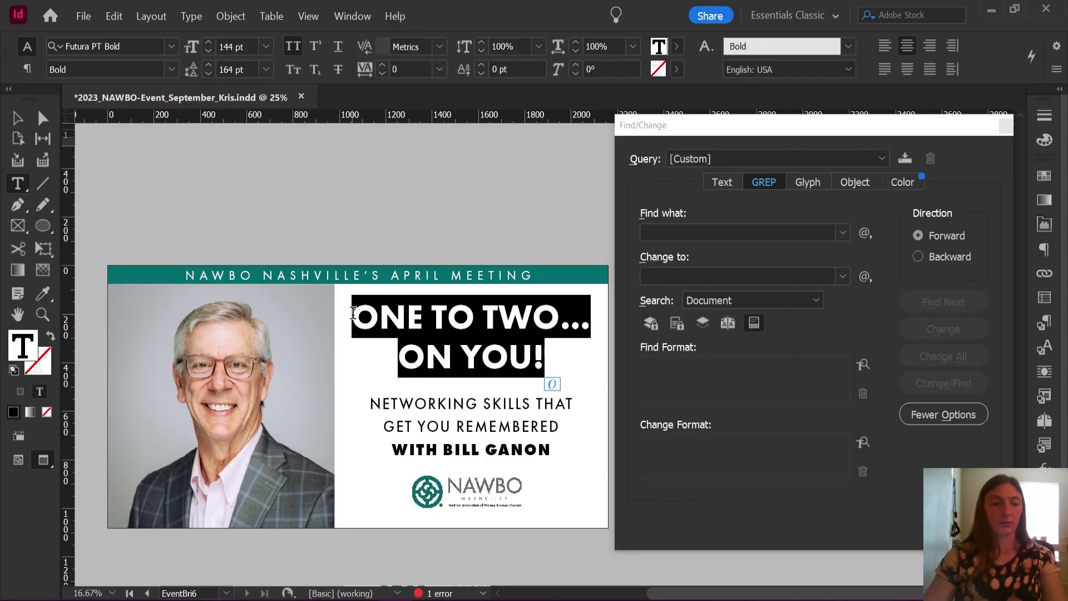
{"action": "left_click", "coordinate": [712, 233]}
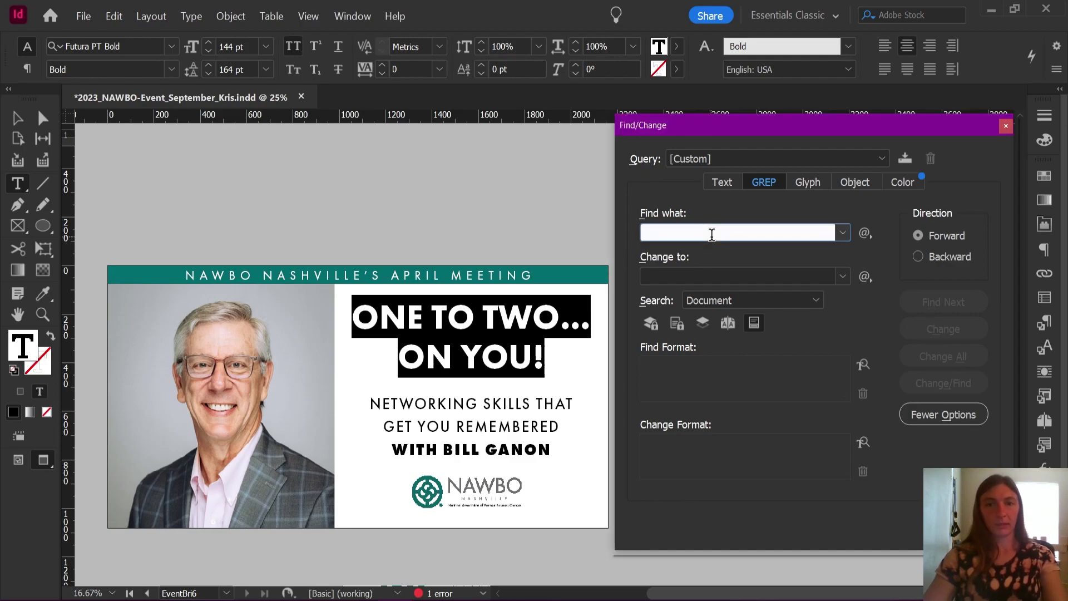
{"action": "type", "text": "One To Two...On YOU!"}
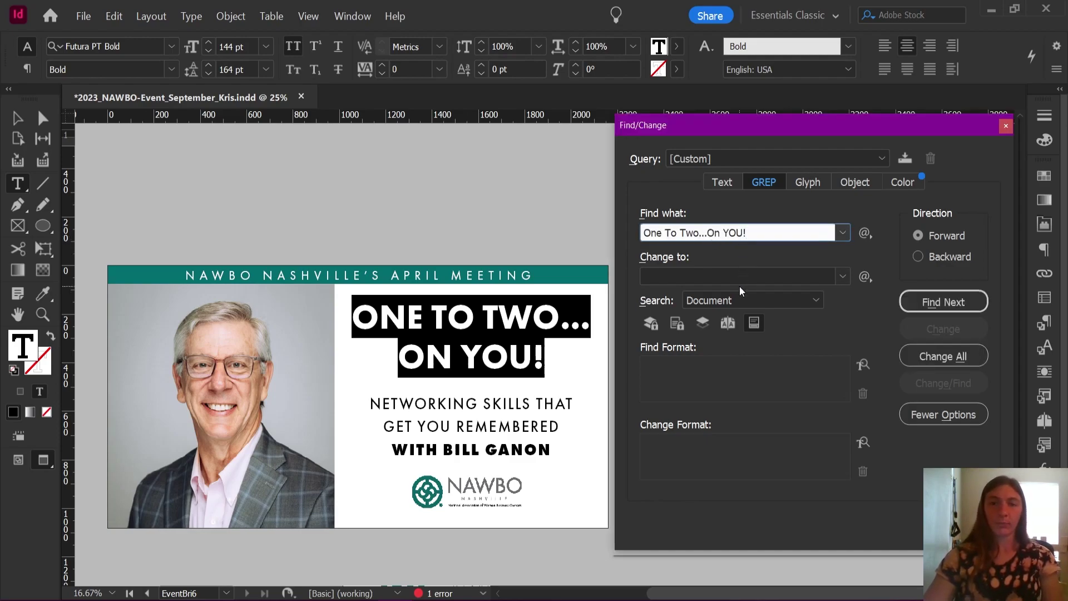
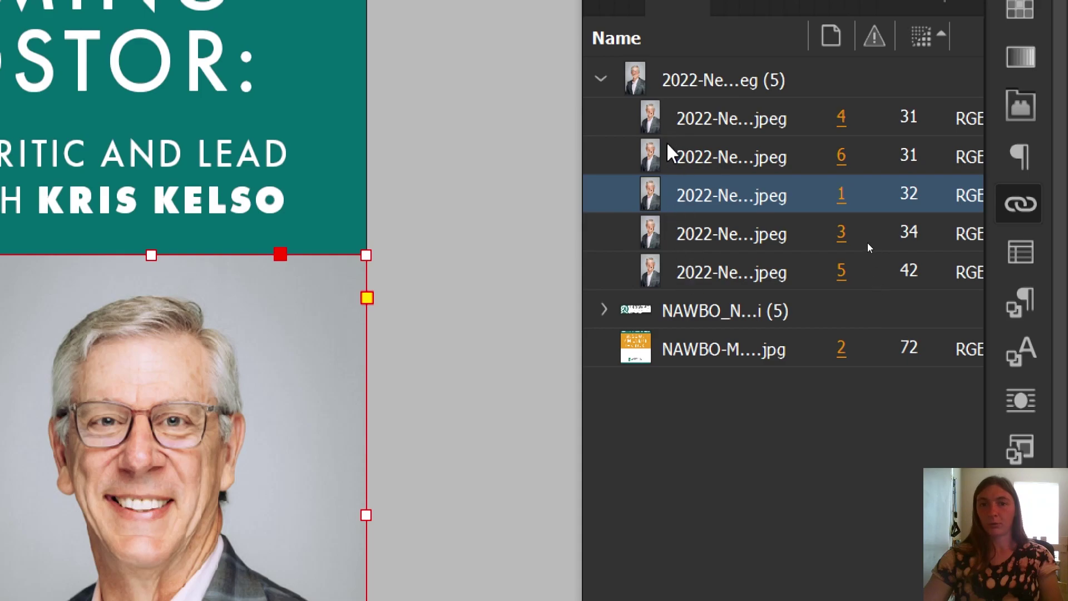
Step: Select the group of five old headshot links in the Links panel and start relinking them
{"action": "left_click", "coordinate": [715, 119]}
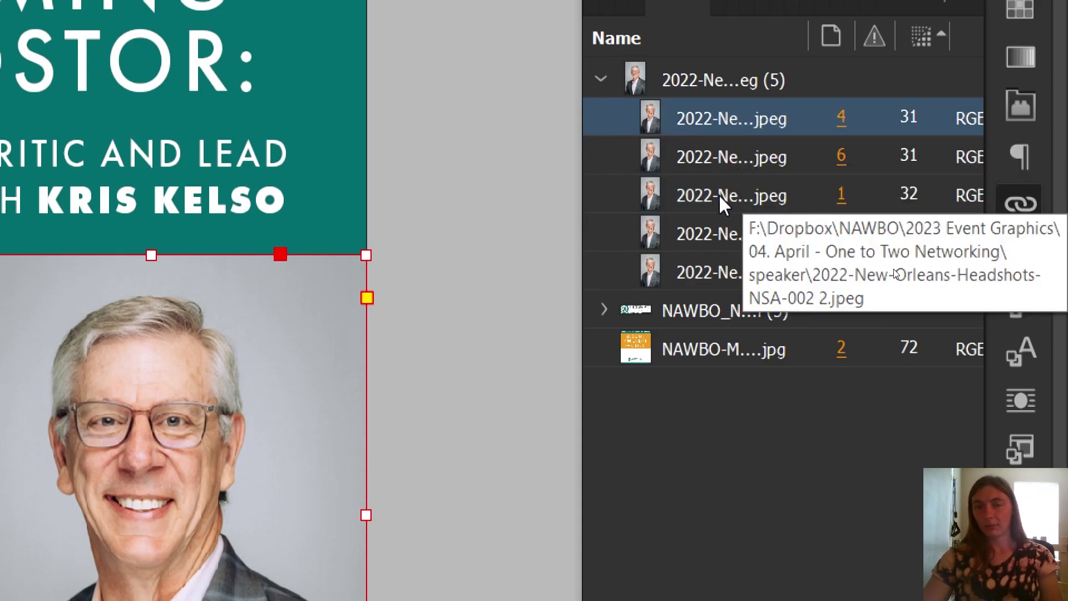
{"action": "left_click", "coordinate": [708, 82]}
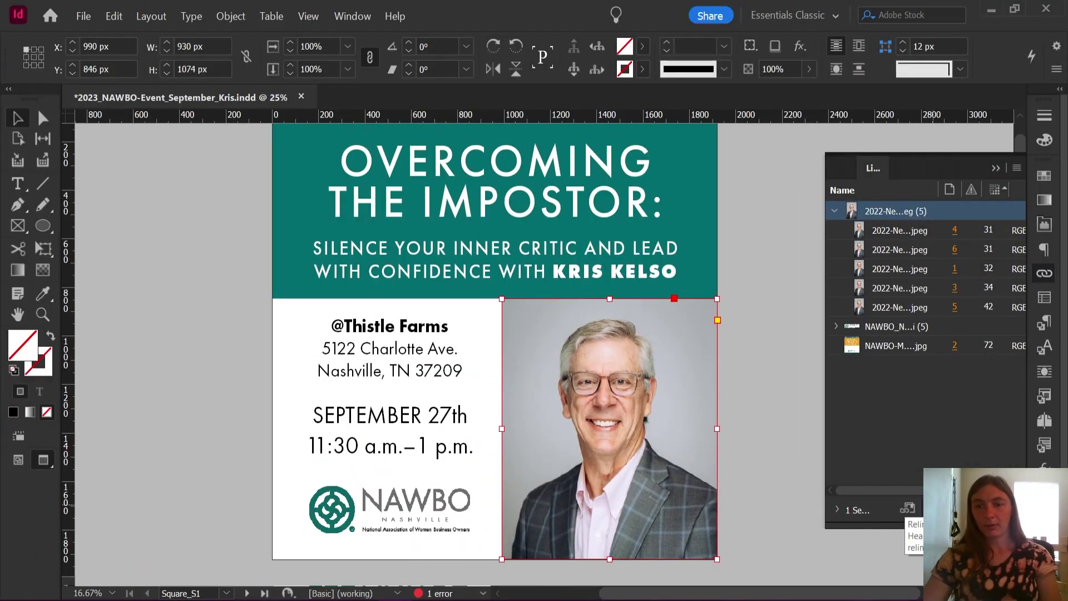
{"action": "left_click_drag", "start_coordinate": [924, 528], "coordinate": [925, 411]}
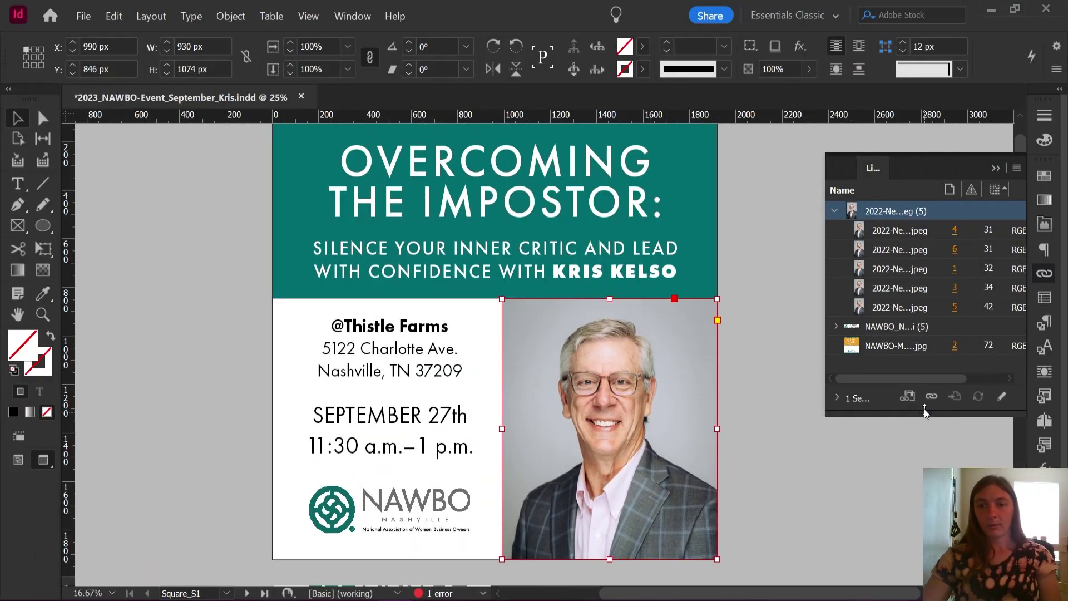
{"action": "left_click", "coordinate": [930, 397]}
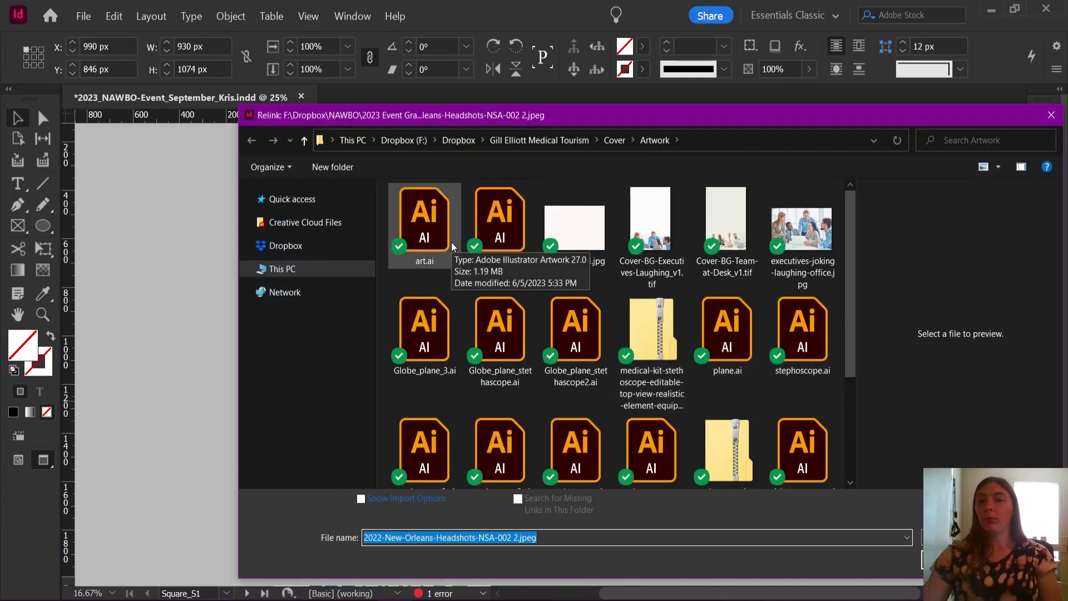
{"action": "left_click", "coordinate": [285, 245]}
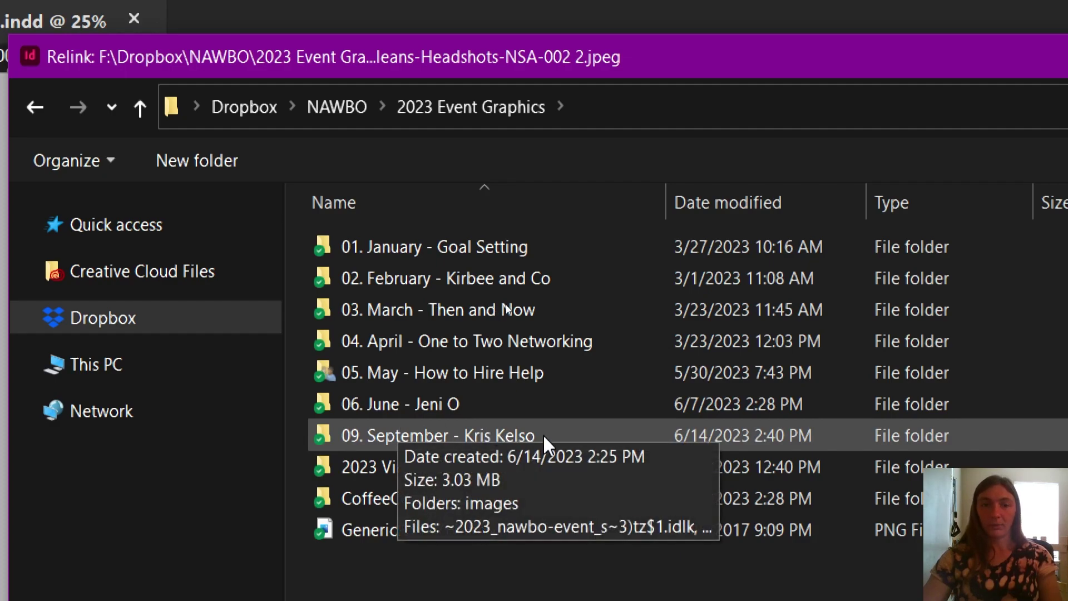
{"action": "double_click", "coordinate": [370, 433]}
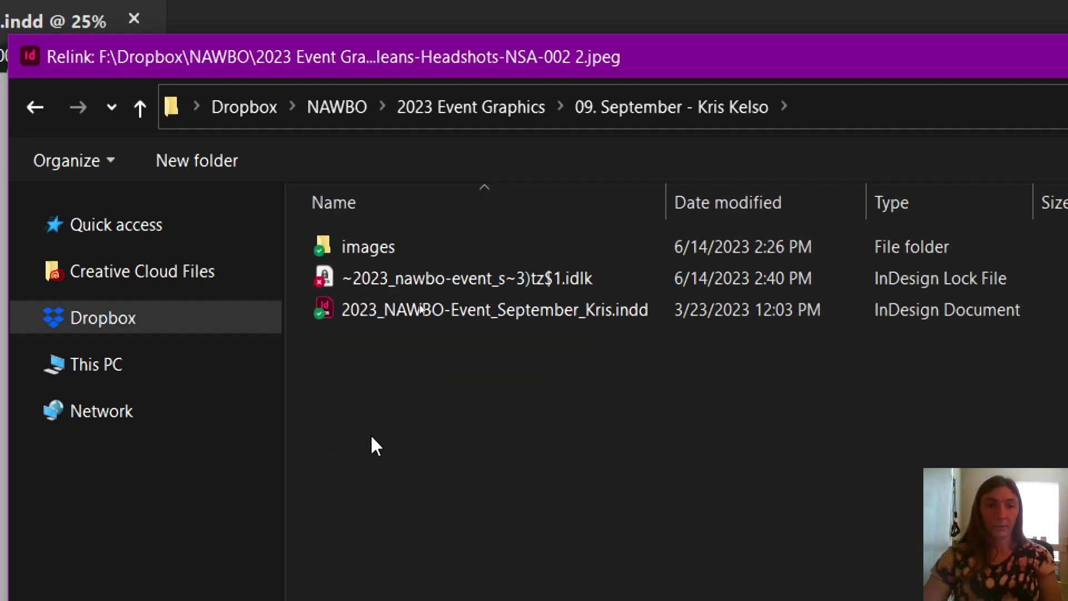
{"action": "double_click", "coordinate": [405, 244]}
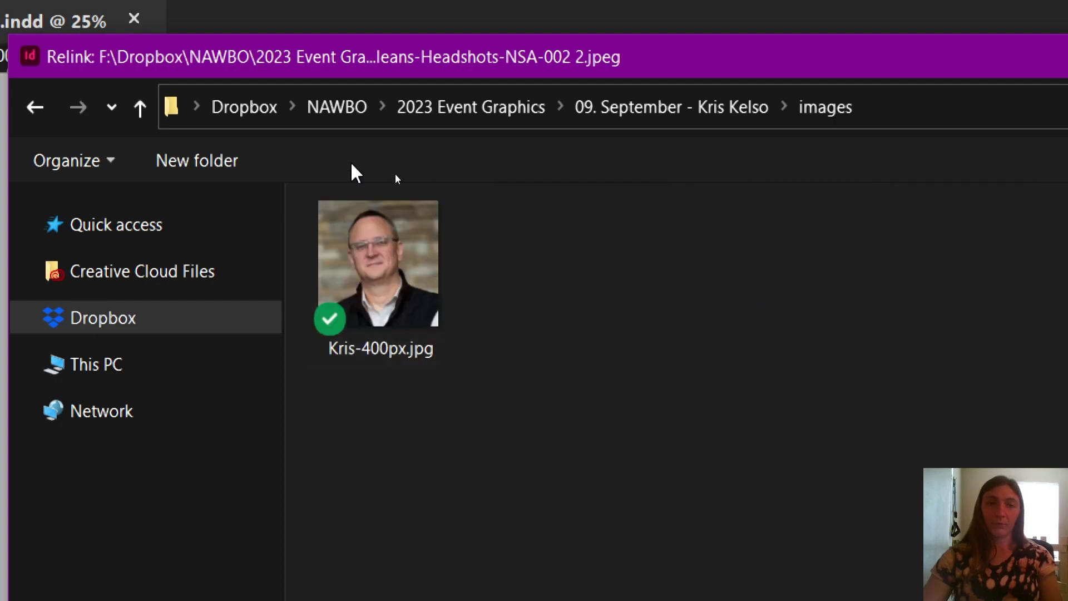
{"action": "left_click", "coordinate": [376, 342]}
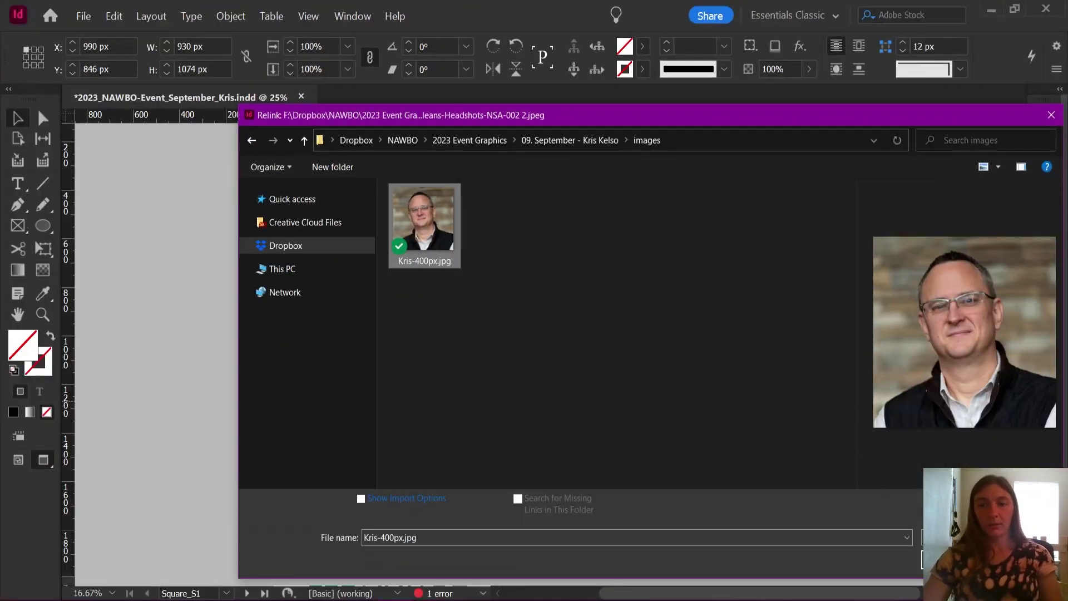
{"action": "key", "text": "Return"}
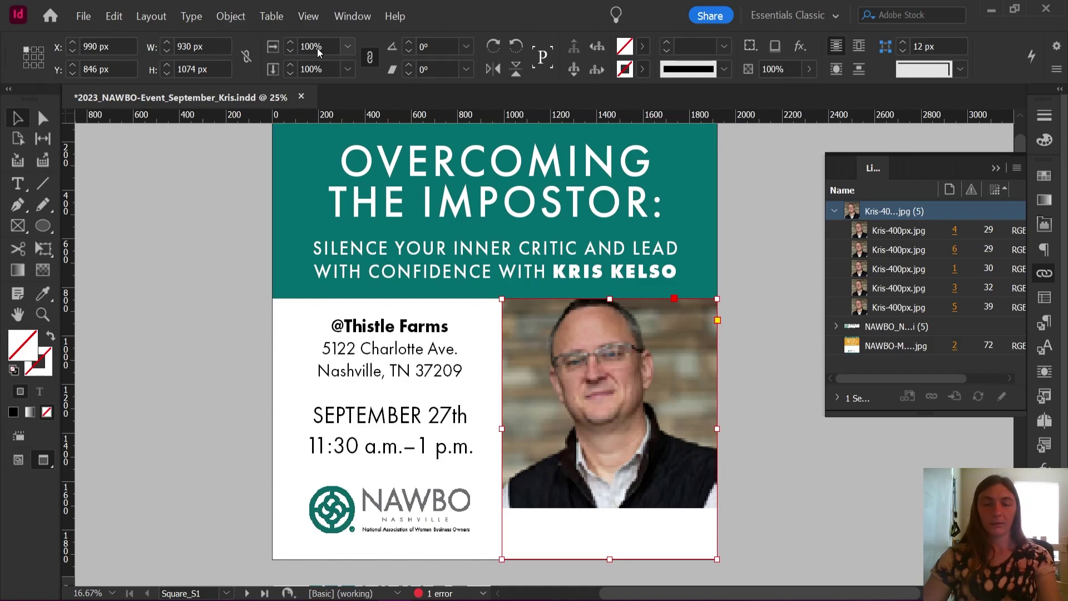
Step: Switch display performance to High Quality Display
{"action": "left_click", "coordinate": [316, 17]}
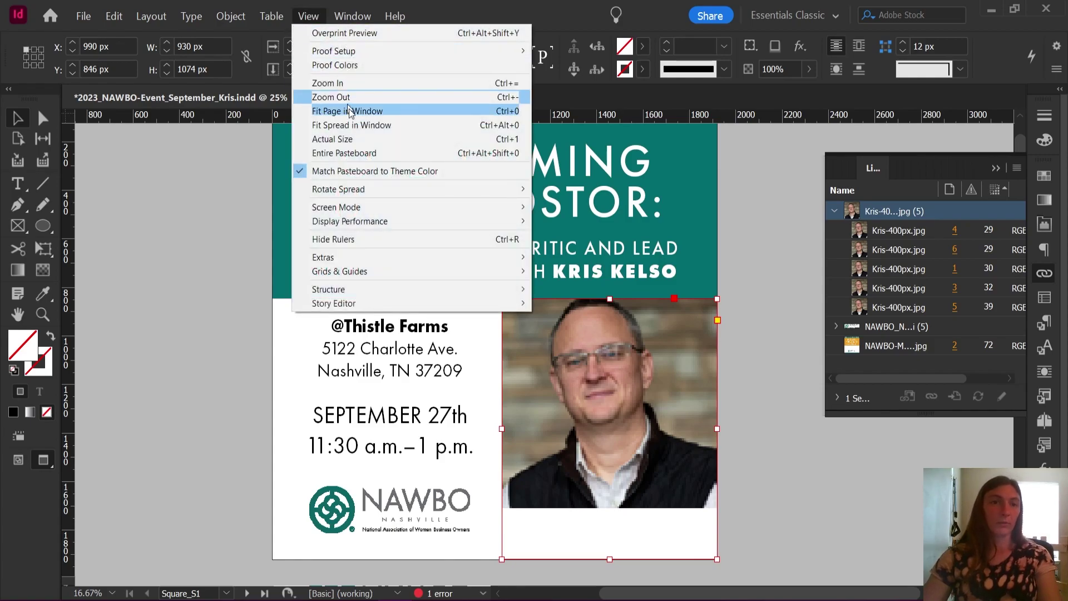
{"action": "mouse_move", "coordinate": [384, 219]}
{"action": "left_click", "coordinate": [593, 248]}
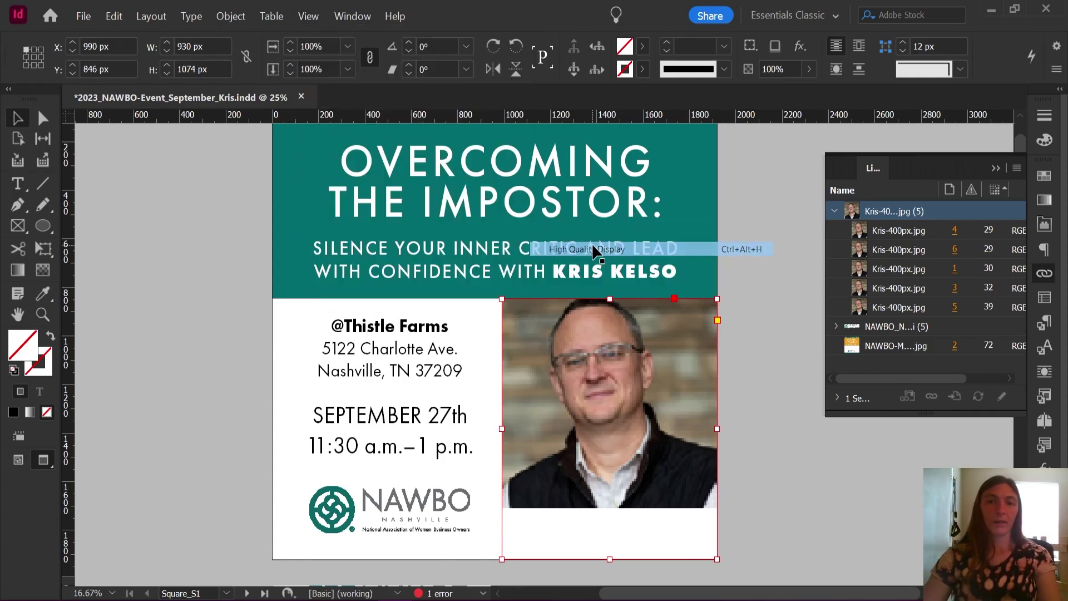
{"action": "left_click", "coordinate": [606, 402]}
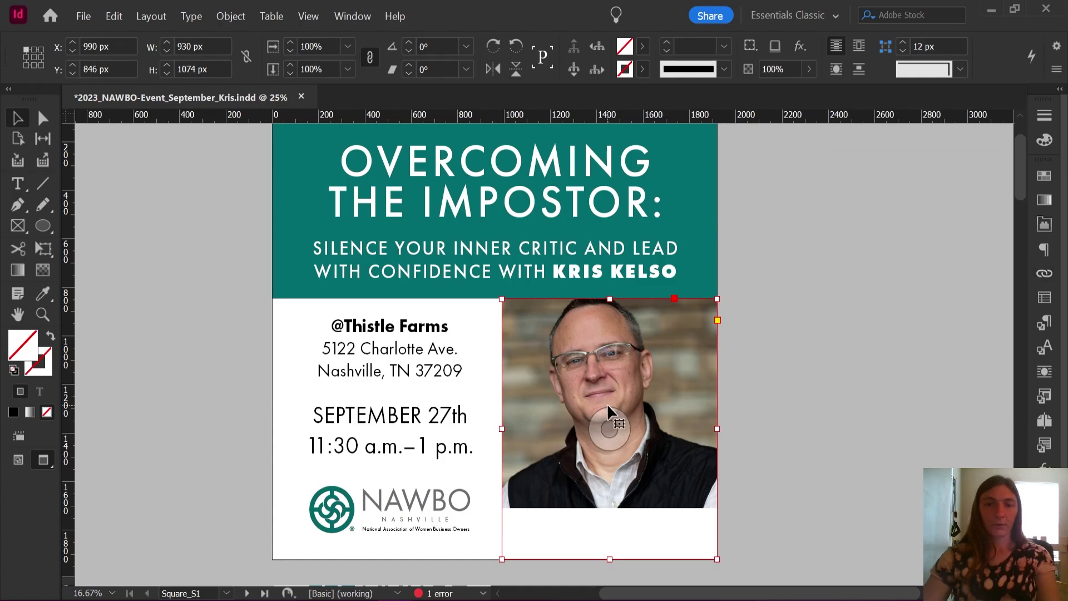
Step: Align the headshot to the frame top and enlarge it to about 1100 px to fill the frame
{"action": "left_click", "coordinate": [608, 423]}
{"action": "left_click_drag", "start_coordinate": [607, 356], "coordinate": [640, 384]}
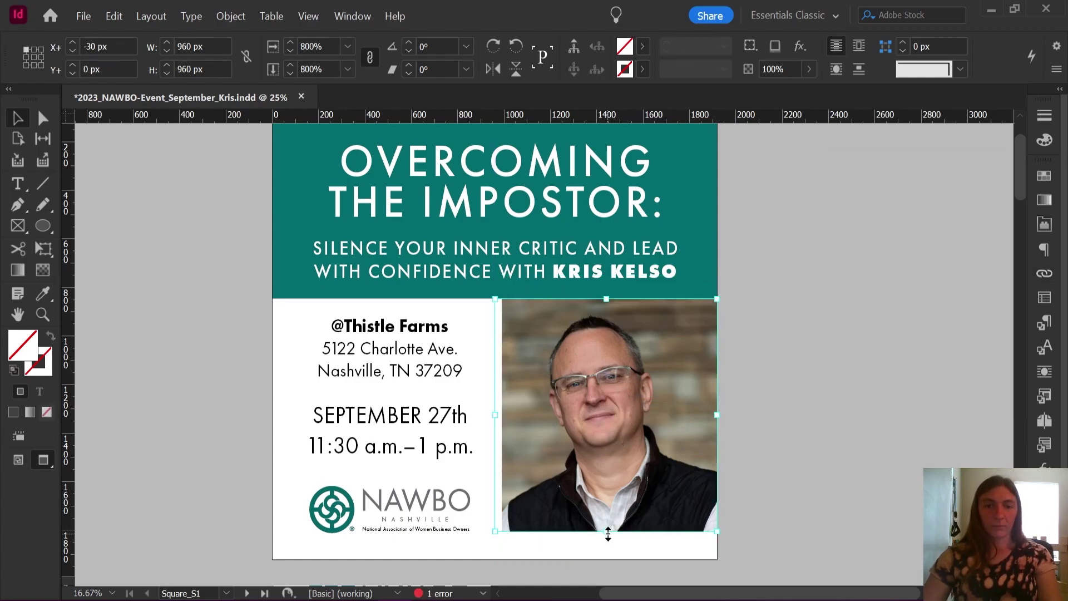
{"action": "left_click_drag", "start_coordinate": [610, 532], "coordinate": [609, 559]}
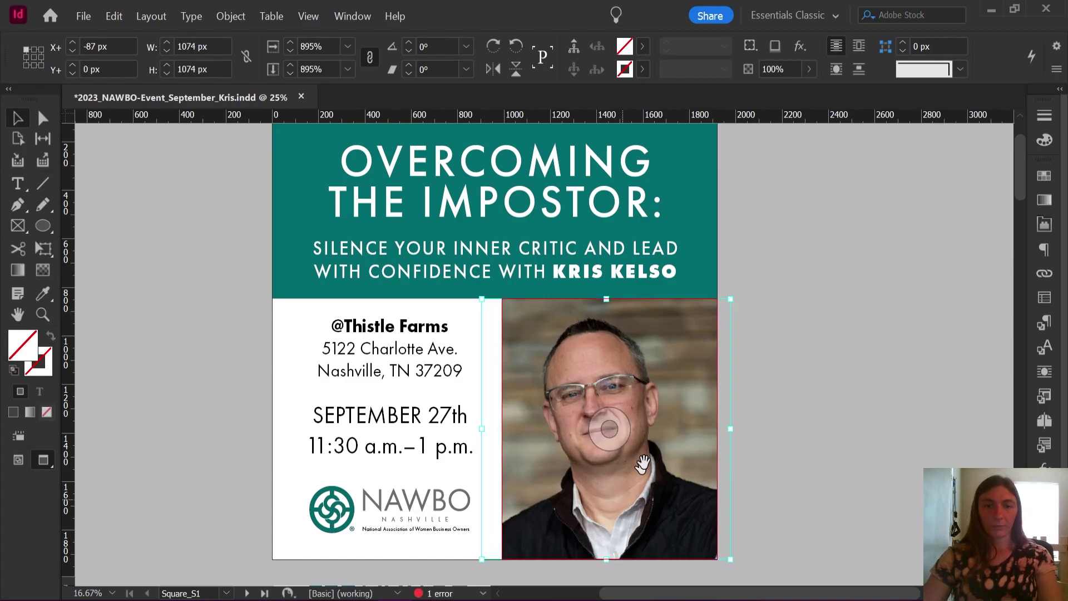
{"action": "left_click", "coordinate": [813, 412]}
{"action": "left_click", "coordinate": [611, 424]}
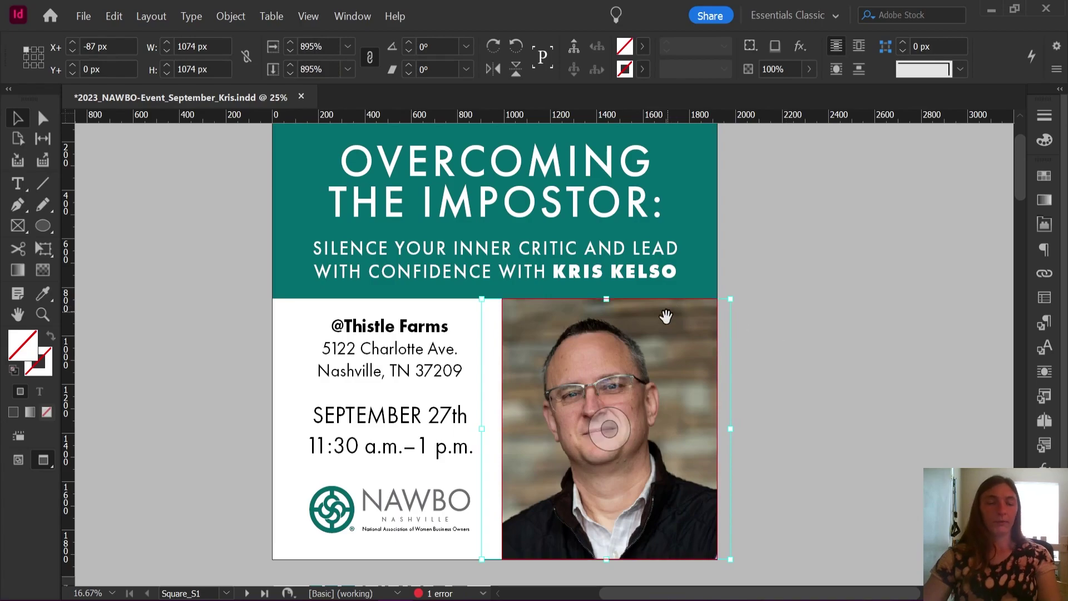
{"action": "scroll", "coordinate": [665, 317], "scroll_direction": "up", "scroll_amount": 2}
{"action": "left_click_drag", "start_coordinate": [545, 278], "coordinate": [545, 266]}
{"action": "left_click", "coordinate": [820, 347]}
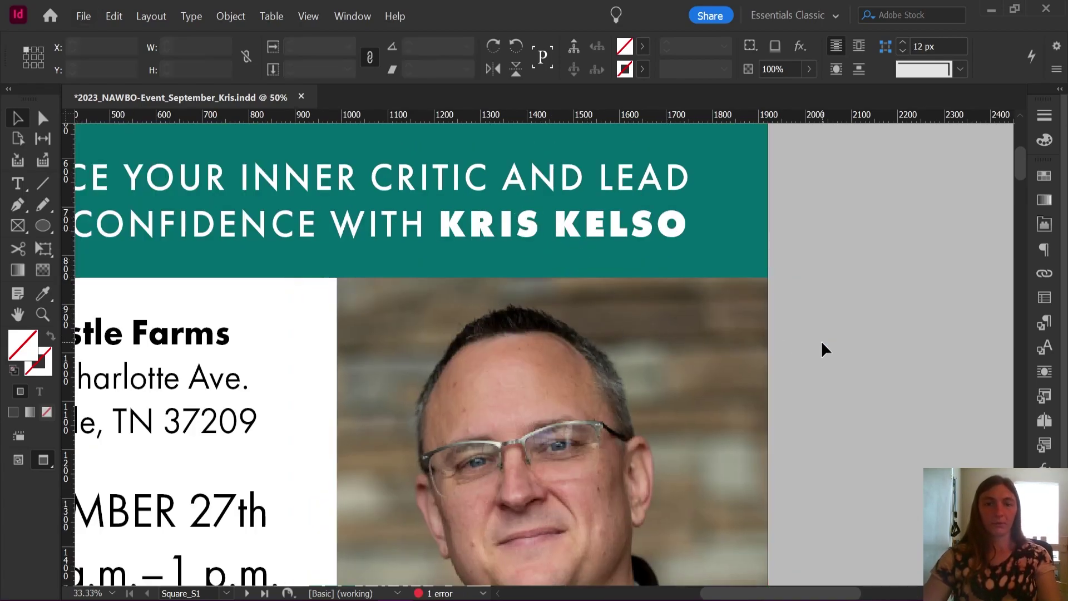
{"action": "left_click_drag", "start_coordinate": [821, 340], "coordinate": [621, 391]}
{"action": "scroll", "coordinate": [705, 305], "scroll_direction": "right", "scroll_amount": 5}
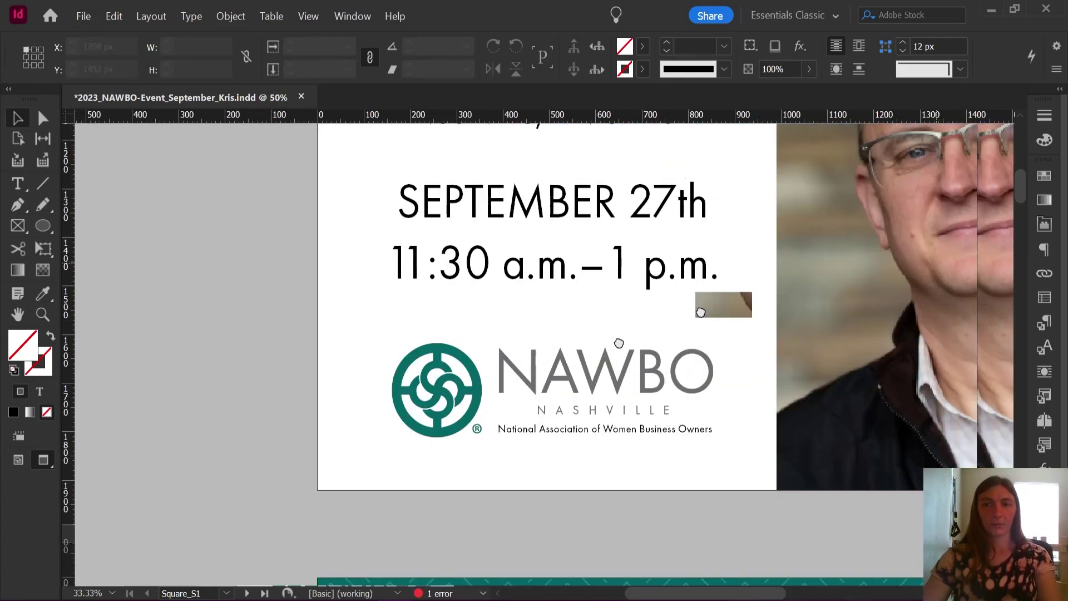
{"action": "scroll", "coordinate": [601, 291], "scroll_direction": "up", "scroll_amount": 3}
{"action": "mouse_move", "coordinate": [672, 258]}
{"action": "left_mouse_down"}
{"action": "mouse_move", "coordinate": [510, 378]}
{"action": "mouse_move", "coordinate": [483, 354]}
{"action": "left_mouse_up"}
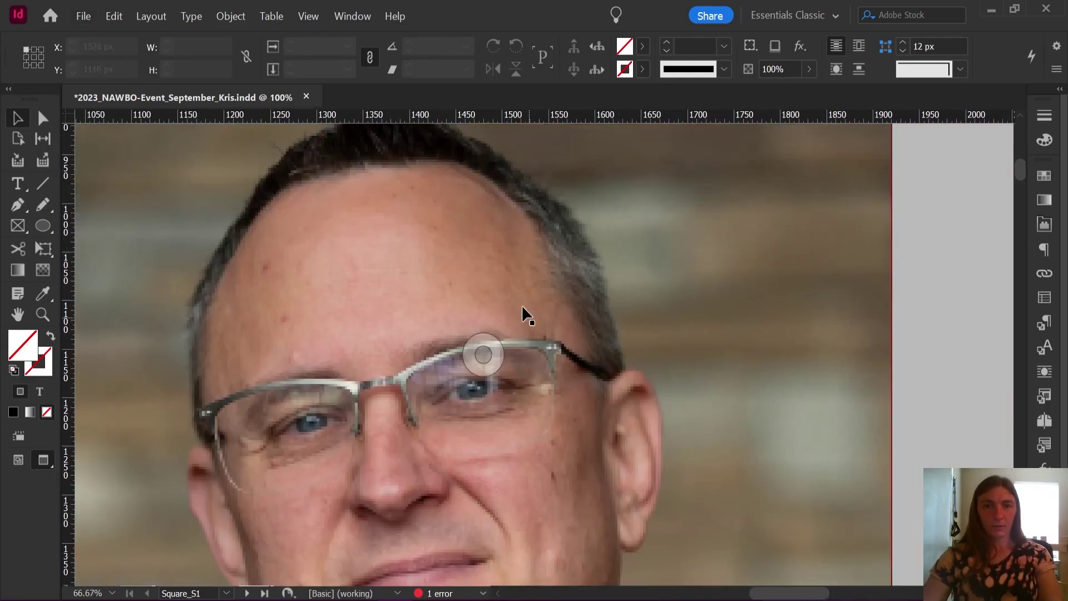
{"action": "scroll", "coordinate": [525, 222], "scroll_direction": "up", "scroll_amount": 1}
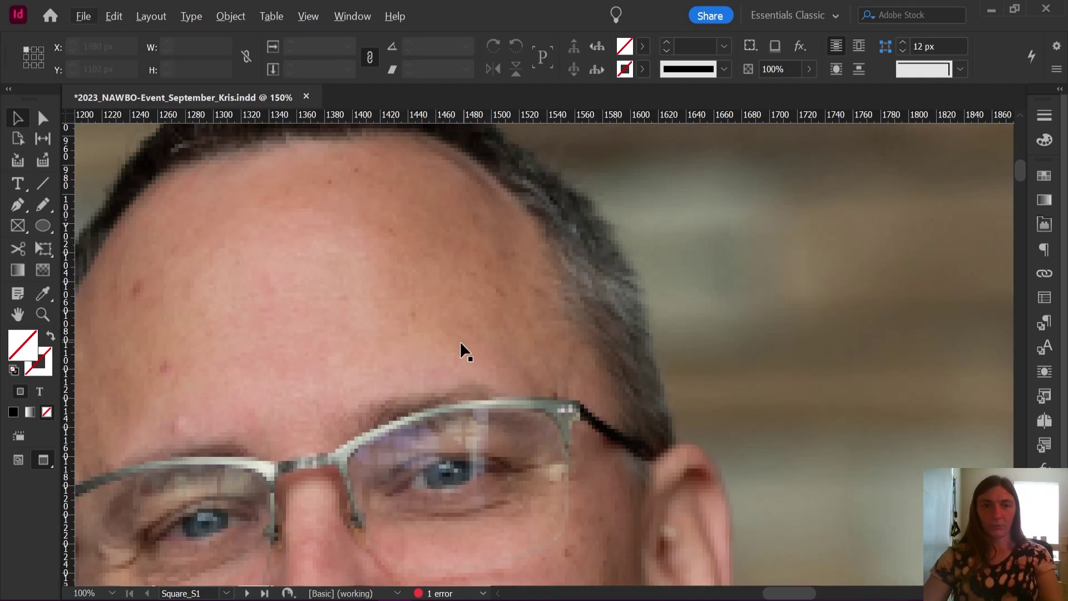
{"action": "scroll", "coordinate": [429, 331], "scroll_direction": "up", "scroll_amount": 2}
{"action": "scroll", "coordinate": [667, 478], "scroll_direction": "up", "scroll_amount": 1}
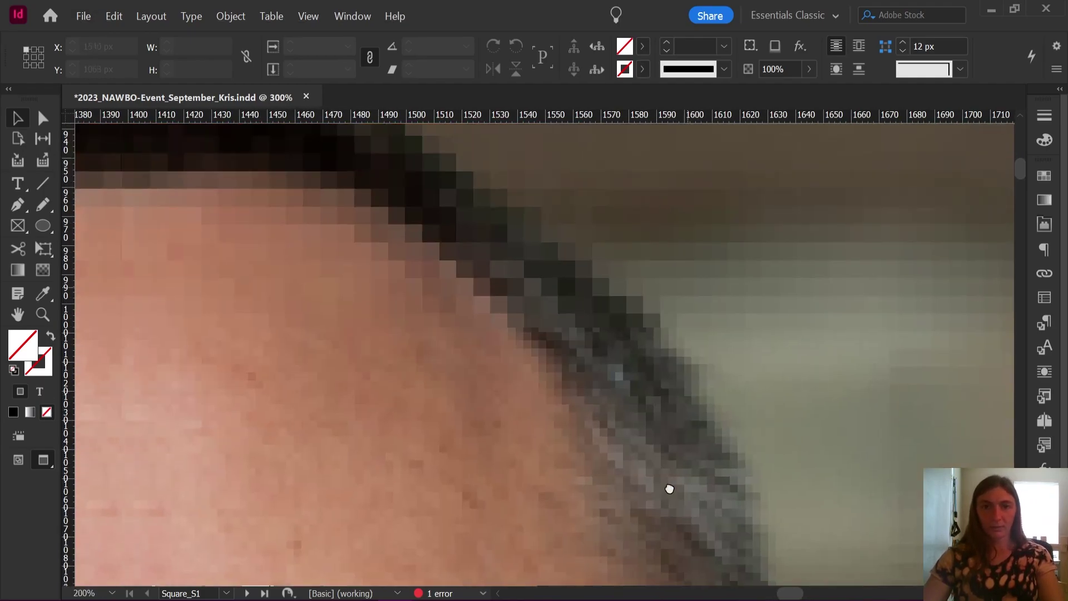
{"action": "left_click_drag", "start_coordinate": [364, 254], "coordinate": [508, 317]}
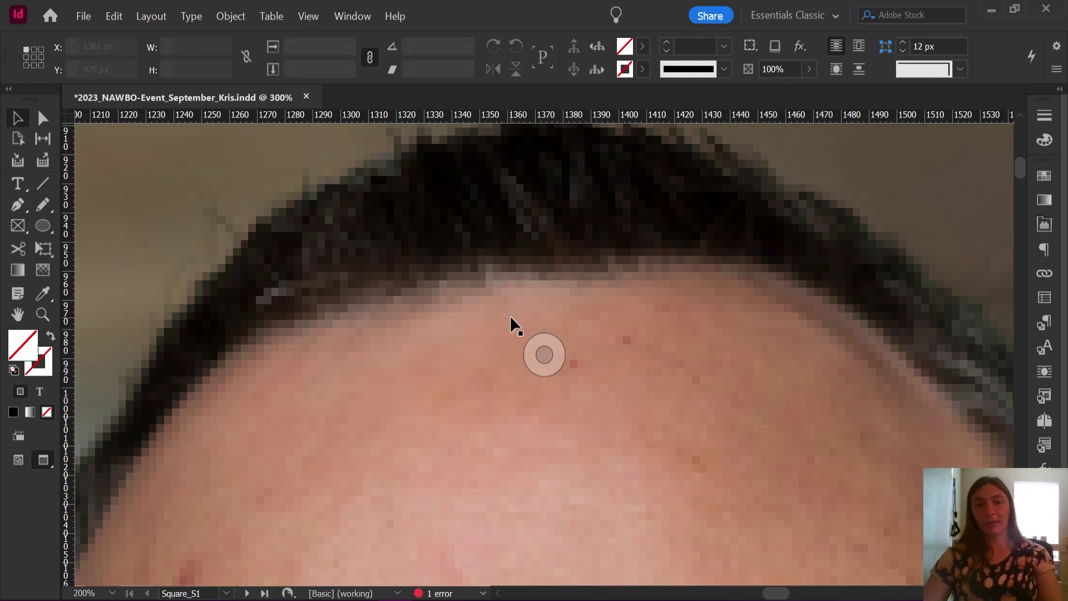
{"action": "scroll", "coordinate": [509, 315], "scroll_direction": "down", "scroll_amount": 2}
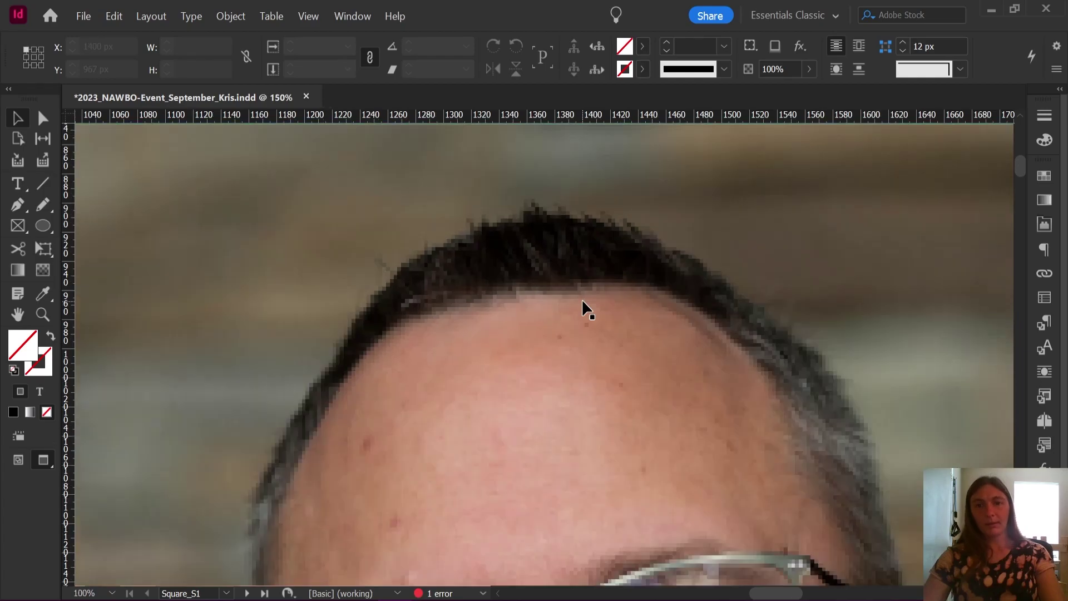
{"action": "scroll", "coordinate": [559, 376], "scroll_direction": "down", "scroll_amount": 4}
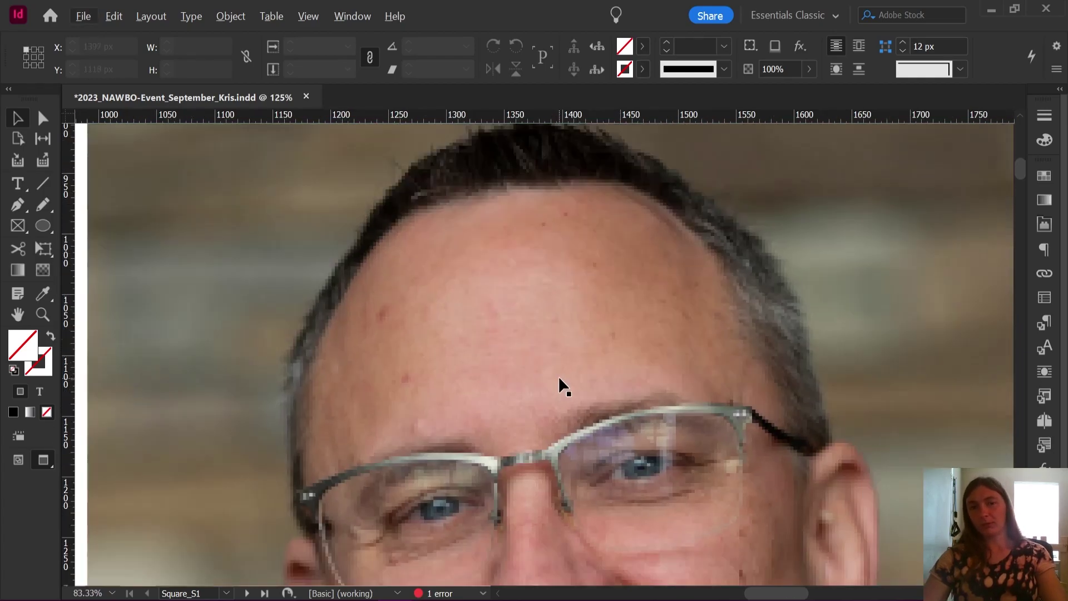
{"action": "scroll", "coordinate": [642, 357], "scroll_direction": "down", "scroll_amount": 4}
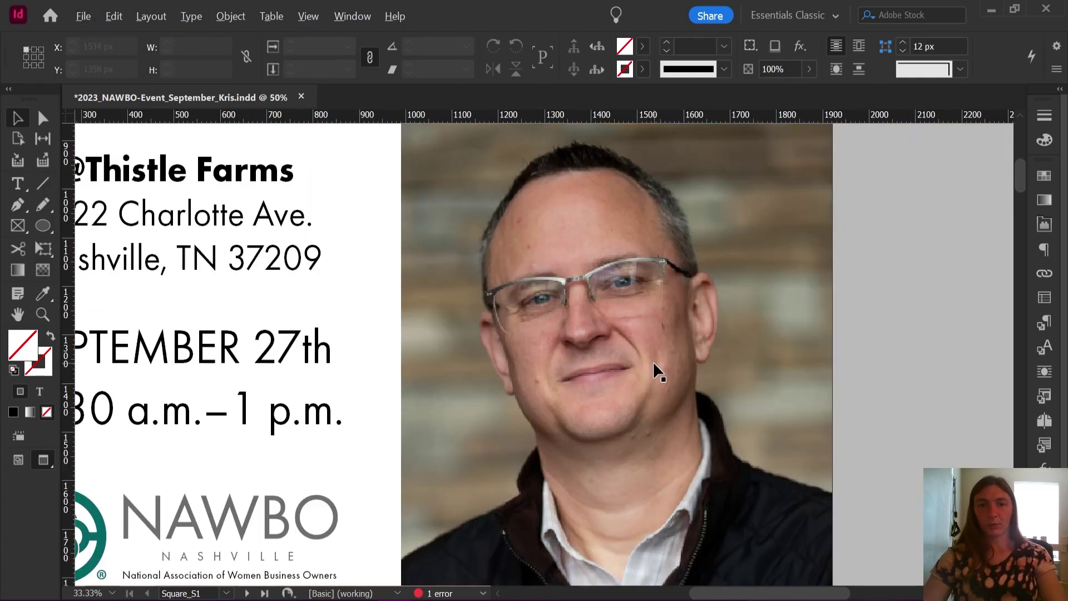
{"action": "scroll", "coordinate": [656, 370], "scroll_direction": "down", "scroll_amount": 1}
{"action": "scroll", "coordinate": [656, 390], "scroll_direction": "down", "scroll_amount": 6}
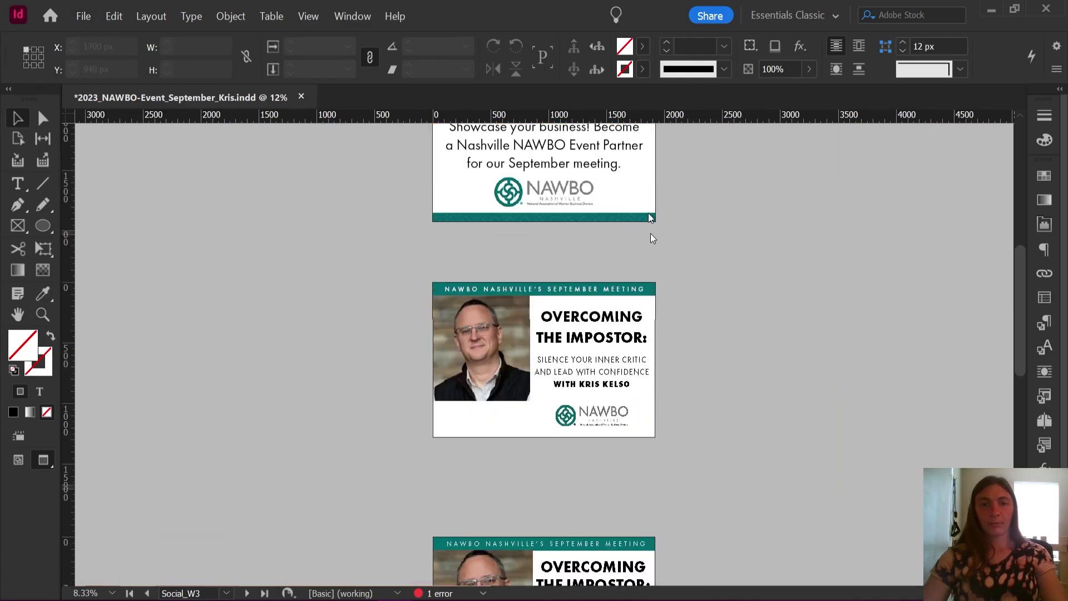
Step: Enlarge the headshot on the Impostor social graphic to fill its frame, undoing a stray frame move
{"action": "scroll", "coordinate": [477, 367], "scroll_direction": "up", "scroll_amount": 2}
{"action": "left_click", "coordinate": [651, 425]}
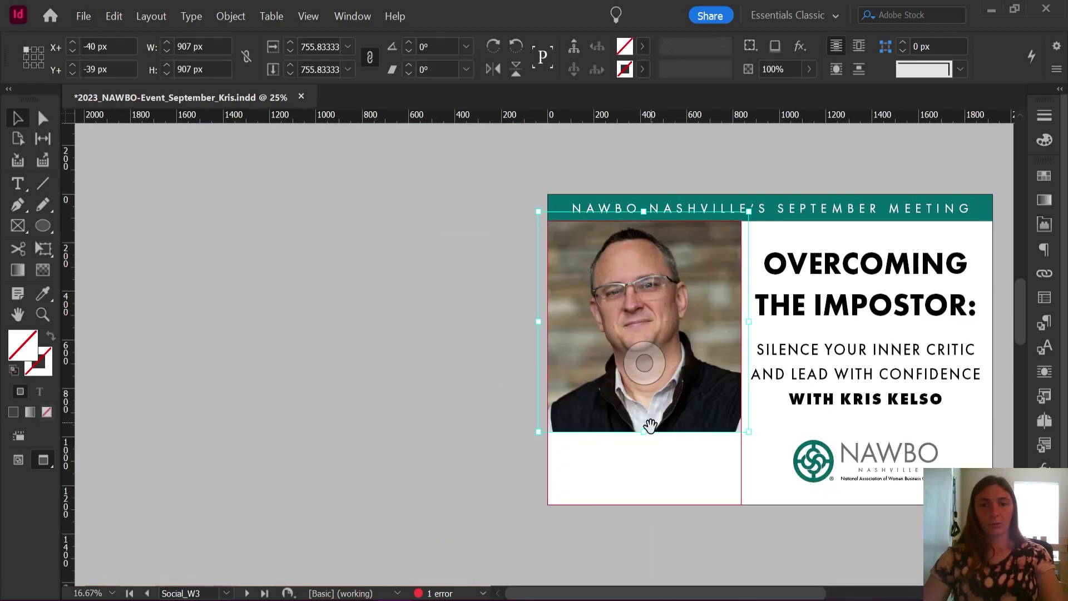
{"action": "left_click_drag", "start_coordinate": [642, 434], "coordinate": [643, 508]}
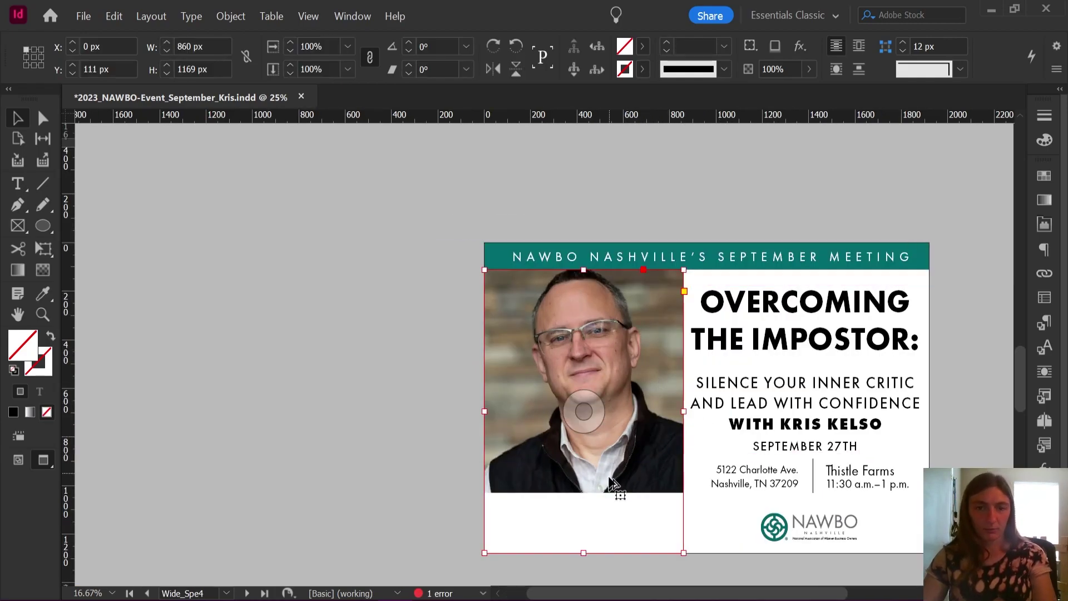
{"action": "scroll", "coordinate": [615, 489], "scroll_direction": "up", "scroll_amount": 2}
{"action": "scroll", "coordinate": [628, 473], "scroll_direction": "up", "scroll_amount": 3}
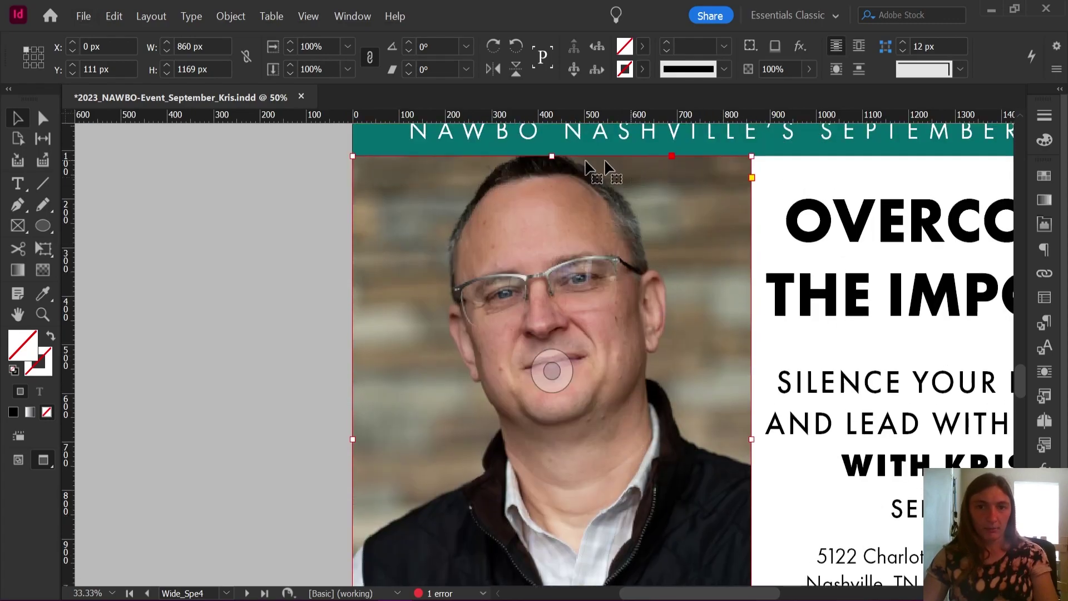
{"action": "left_click_drag", "start_coordinate": [355, 345], "coordinate": [355, 423]}
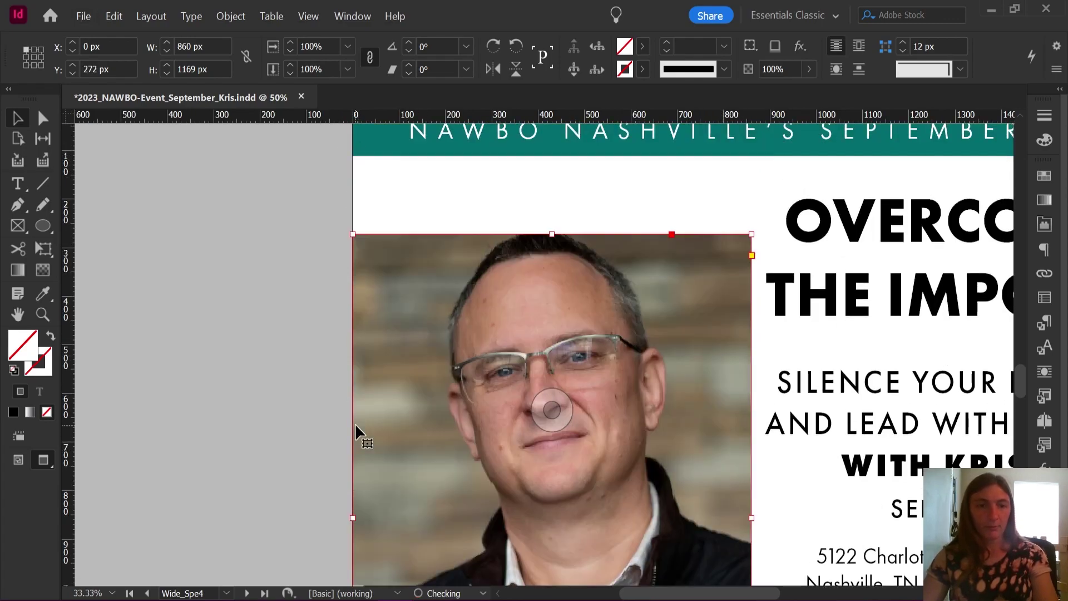
{"action": "key", "text": "ctrl+z"}
{"action": "left_click", "coordinate": [268, 234]}
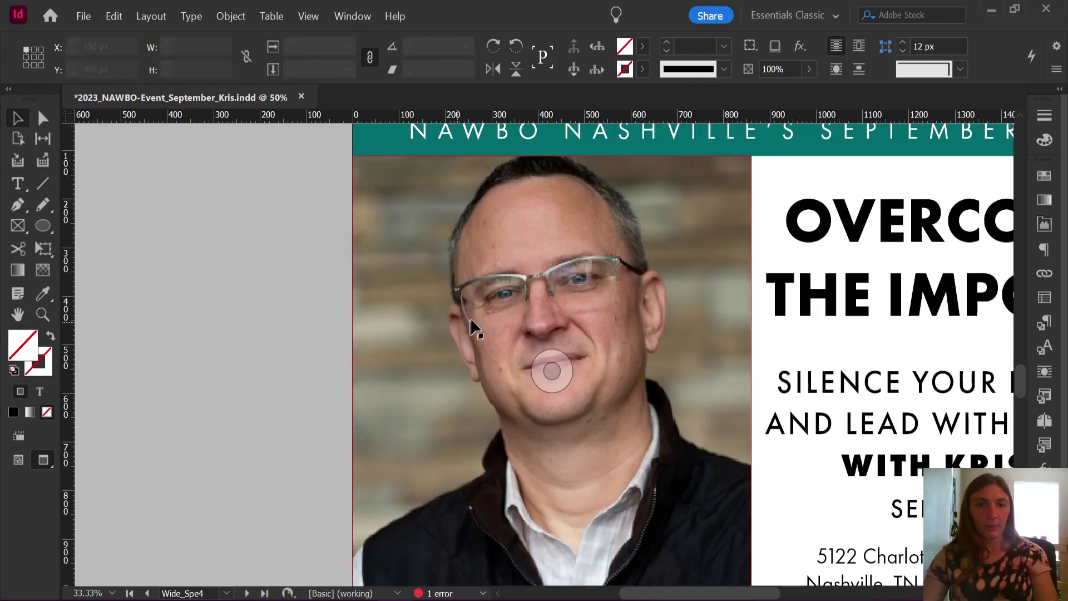
Step: On the wide graphic, shift the headshot left and flush top, and stretch its frame to the page bottom
{"action": "left_click", "coordinate": [551, 371]}
{"action": "scroll", "coordinate": [501, 334], "scroll_direction": "up", "scroll_amount": 3}
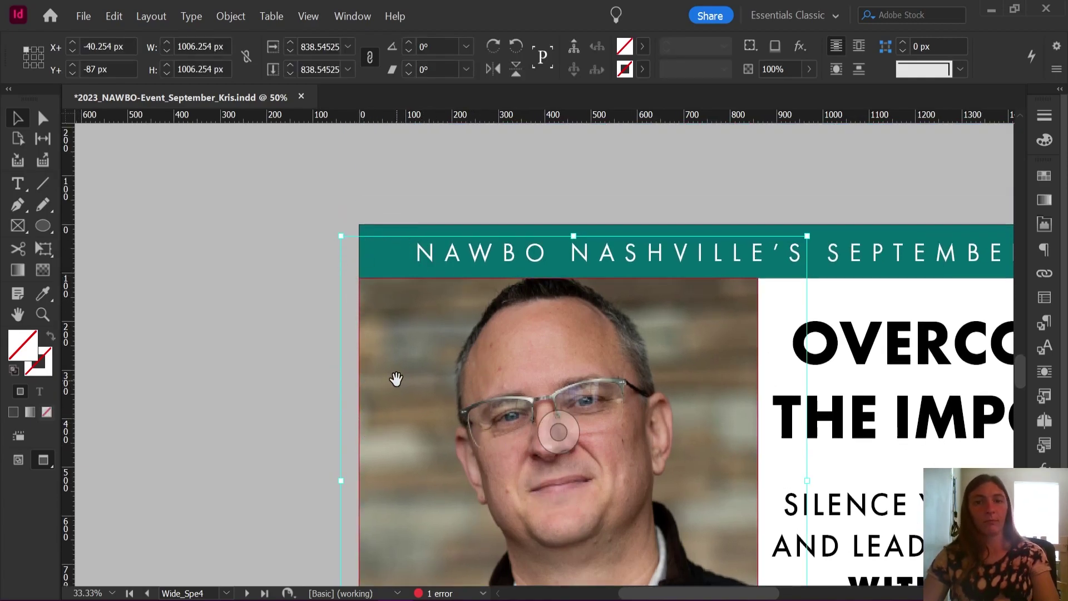
{"action": "scroll", "coordinate": [556, 389], "scroll_direction": "down", "scroll_amount": 1}
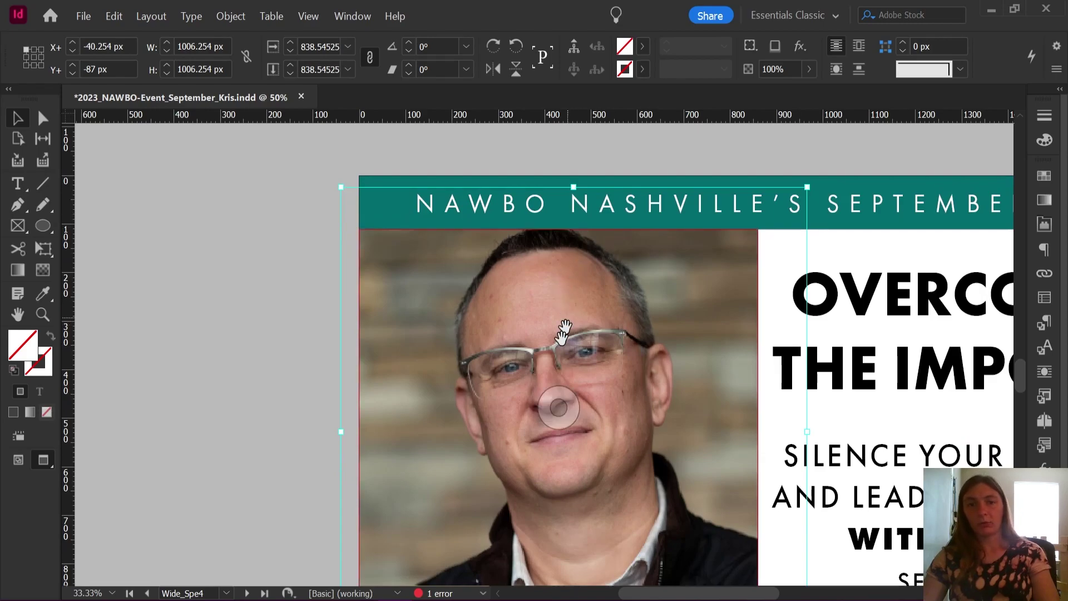
{"action": "mouse_move", "coordinate": [558, 407]}
{"action": "left_mouse_down"}
{"action": "mouse_move", "coordinate": [620, 441]}
{"action": "mouse_move", "coordinate": [459, 398]}
{"action": "mouse_move", "coordinate": [451, 379]}
{"action": "mouse_move", "coordinate": [509, 379]}
{"action": "mouse_move", "coordinate": [573, 404]}
{"action": "left_mouse_up"}
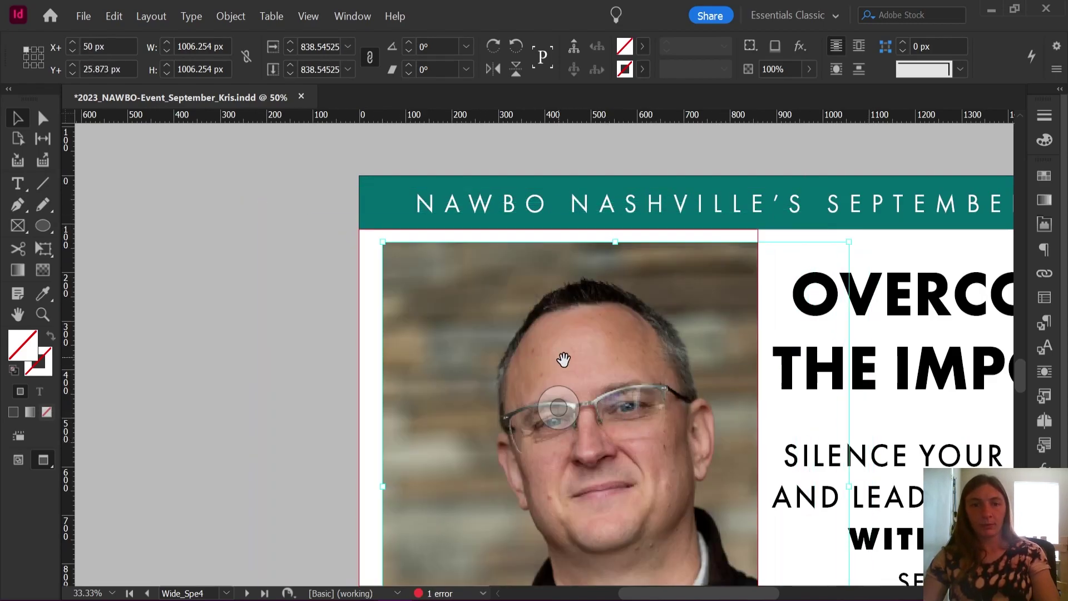
{"action": "left_click_drag", "start_coordinate": [563, 360], "coordinate": [525, 349]}
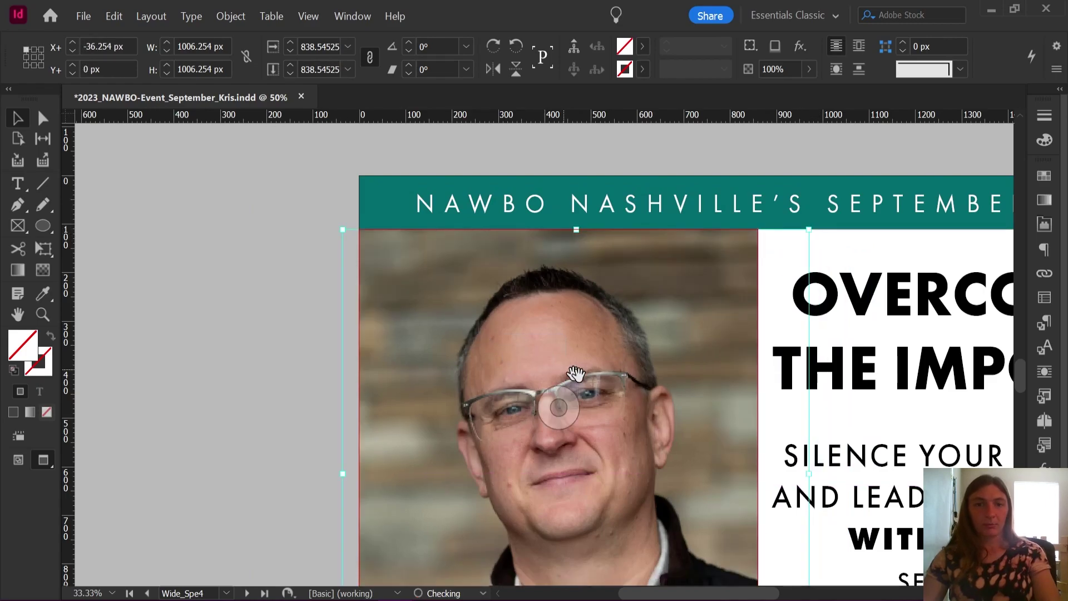
{"action": "scroll", "coordinate": [575, 372], "scroll_direction": "down", "scroll_amount": 5}
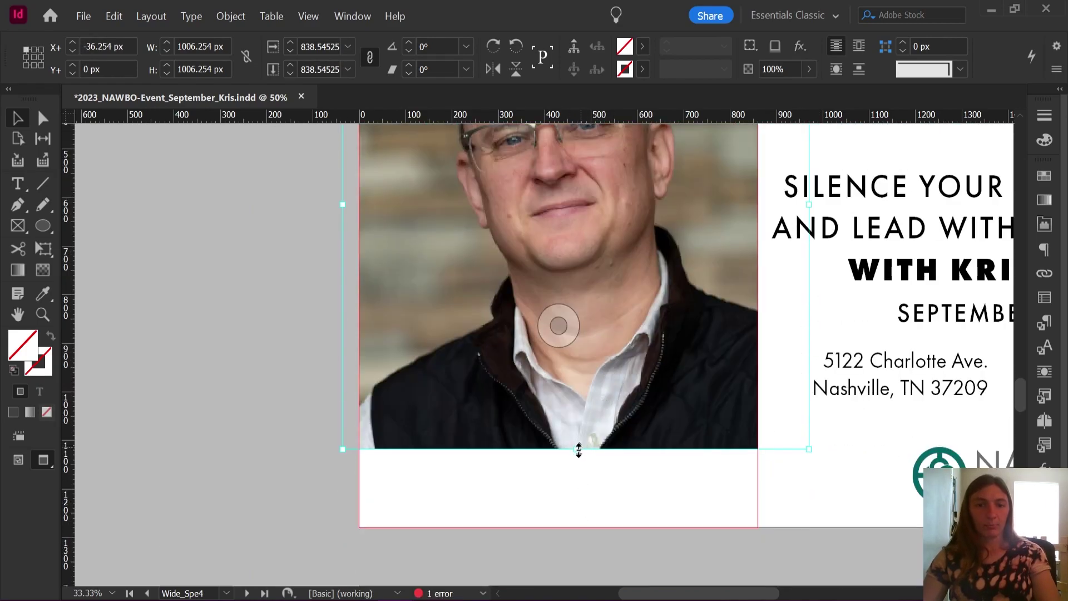
{"action": "left_click_drag", "start_coordinate": [579, 450], "coordinate": [584, 527]}
{"action": "left_click", "coordinate": [257, 340]}
{"action": "key", "text": "ctrl+minus"}
{"action": "key", "text": "ctrl+minus"}
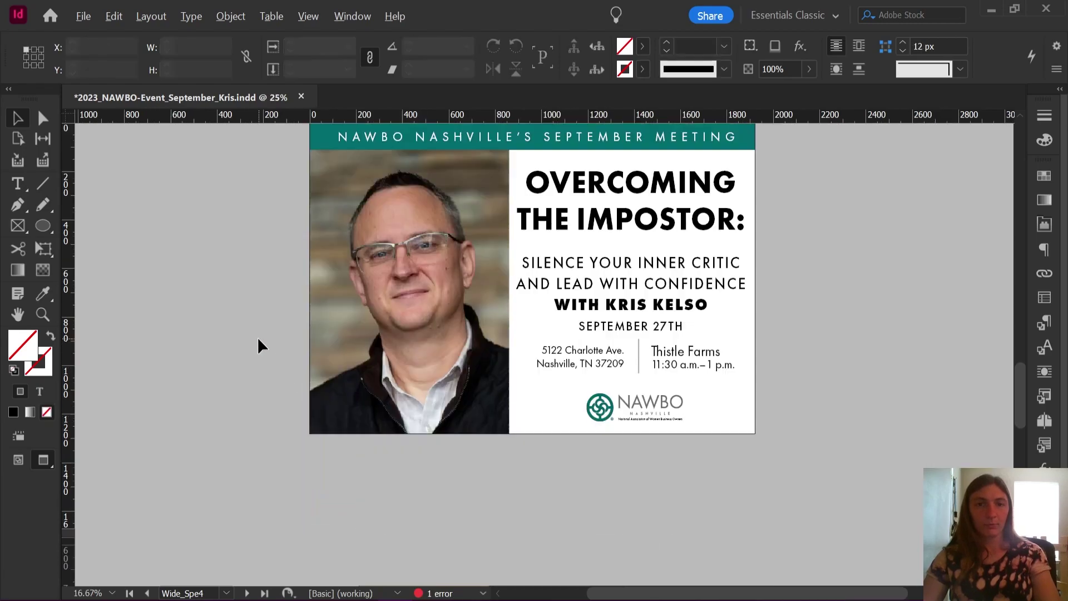
Step: Review the pages, save the document with Ctrl+S, and preview it full-screen in presentation mode
{"action": "scroll", "coordinate": [763, 346], "scroll_direction": "up", "scroll_amount": 10}
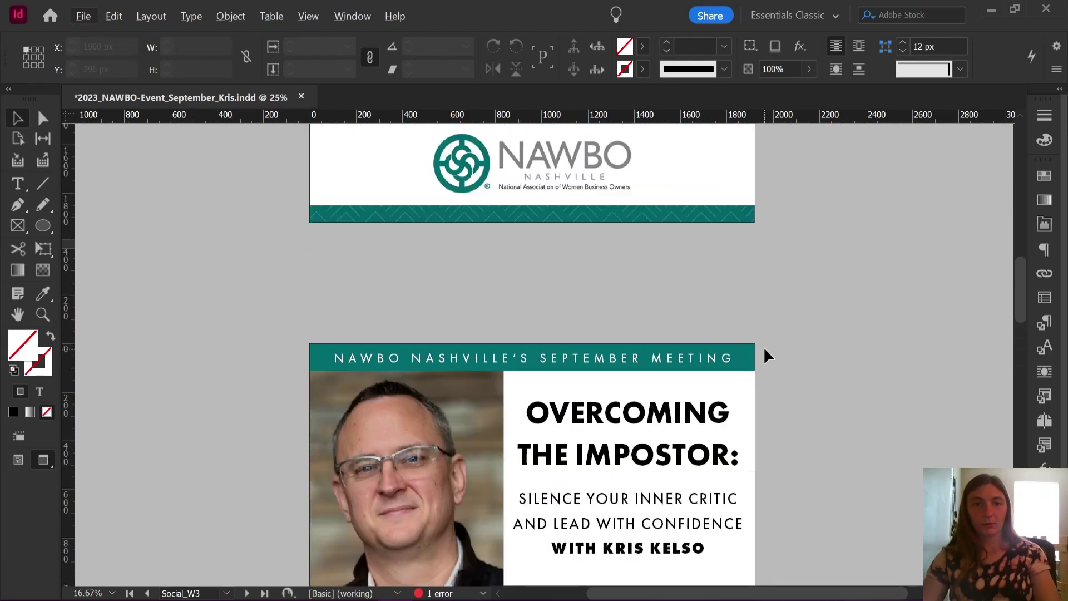
{"action": "scroll", "coordinate": [763, 346], "scroll_direction": "down", "scroll_amount": 10}
{"action": "scroll", "coordinate": [763, 346], "scroll_direction": "up", "scroll_amount": 2}
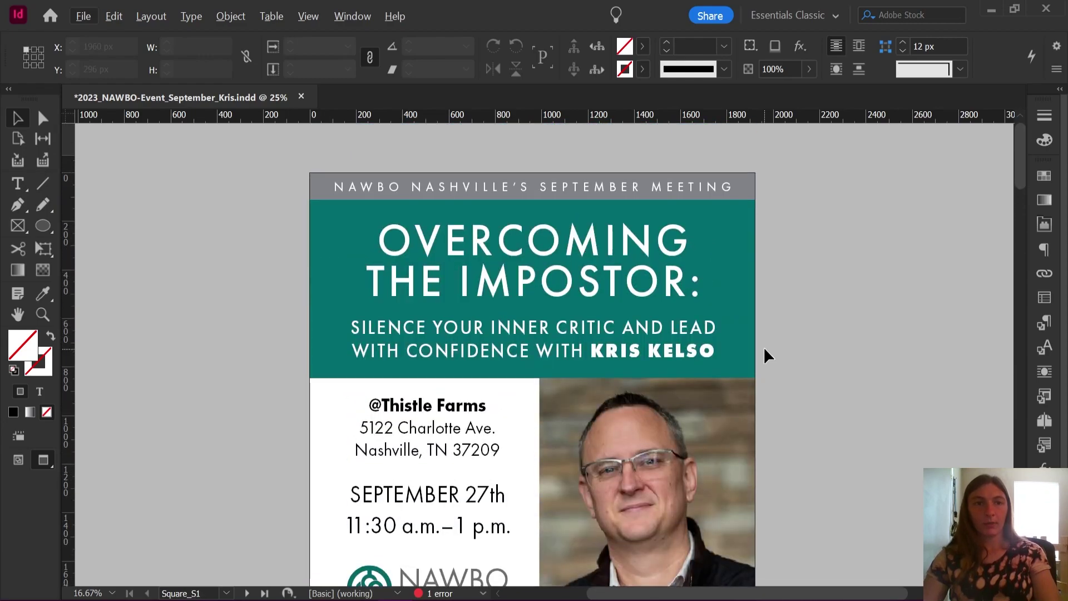
{"action": "scroll", "coordinate": [763, 346], "scroll_direction": "down", "scroll_amount": 1}
{"action": "scroll", "coordinate": [532, 346], "scroll_direction": "down", "scroll_amount": 10}
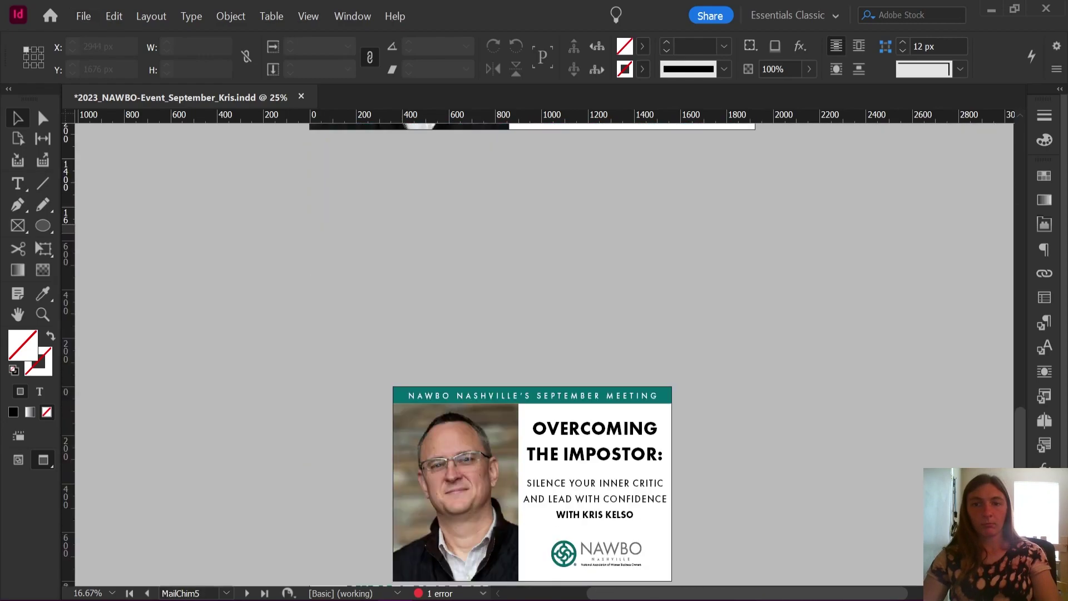
{"action": "scroll", "coordinate": [532, 345], "scroll_direction": "down", "scroll_amount": 3}
{"action": "scroll", "coordinate": [975, 186], "scroll_direction": "up", "scroll_amount": 12}
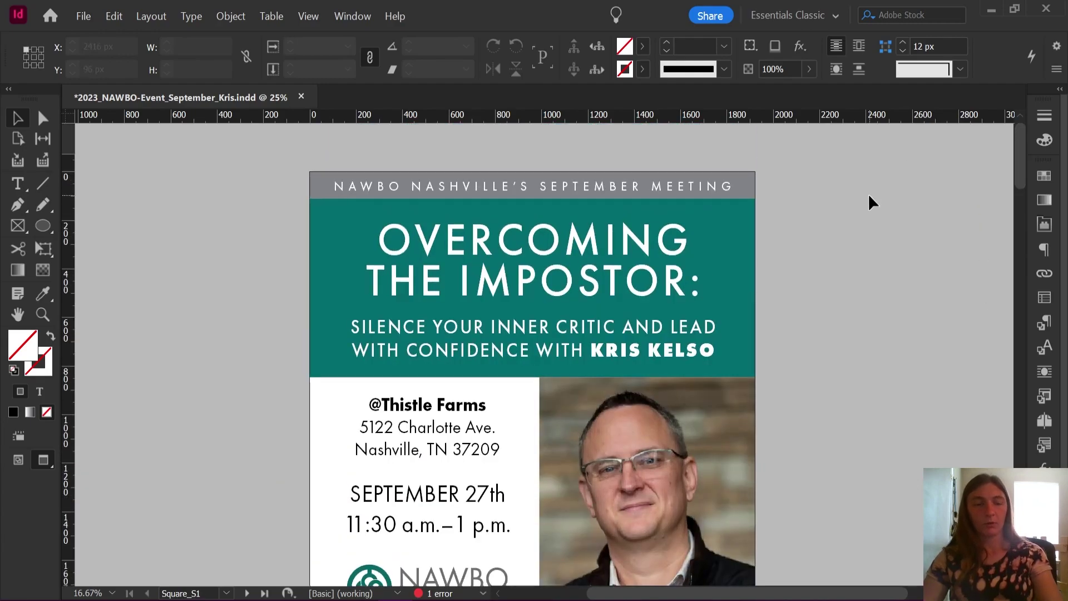
{"action": "key", "text": "ctrl+s"}
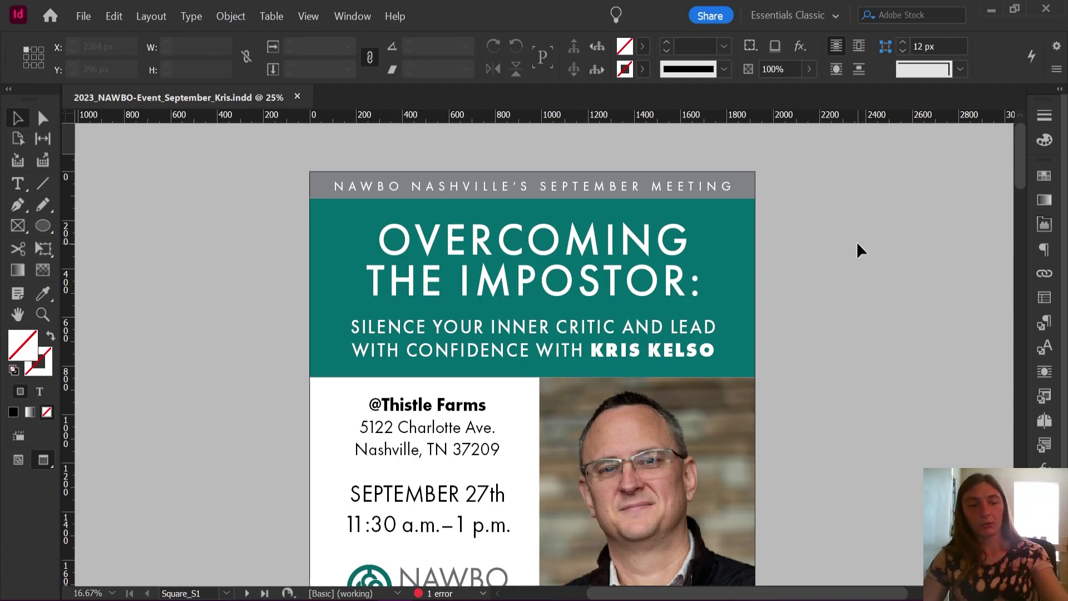
{"action": "key", "text": "shift+w"}
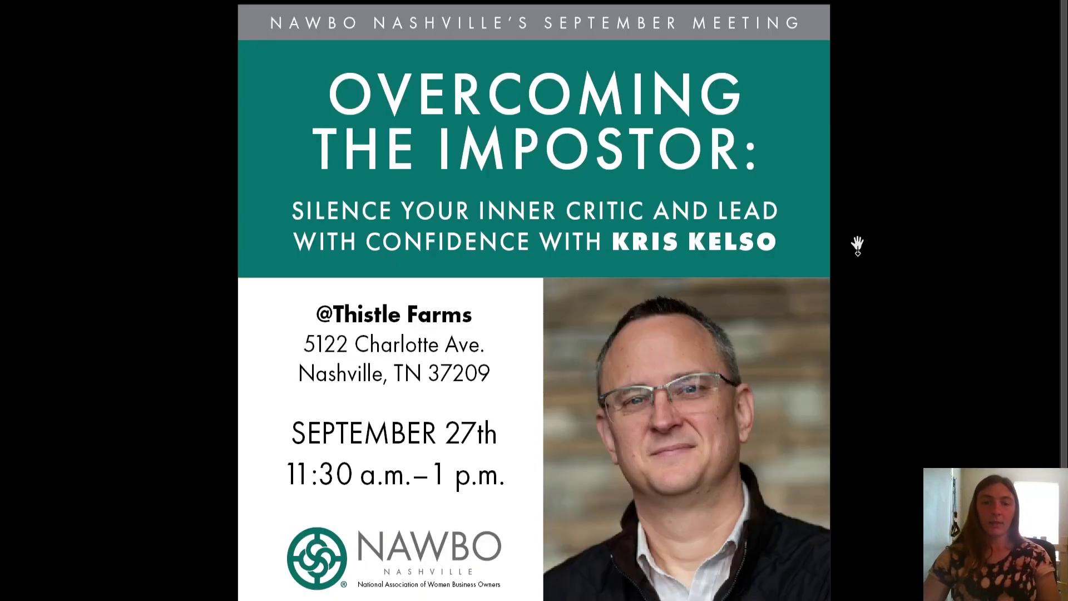
{"action": "key", "text": "Right"}
{"action": "key", "text": "Left"}
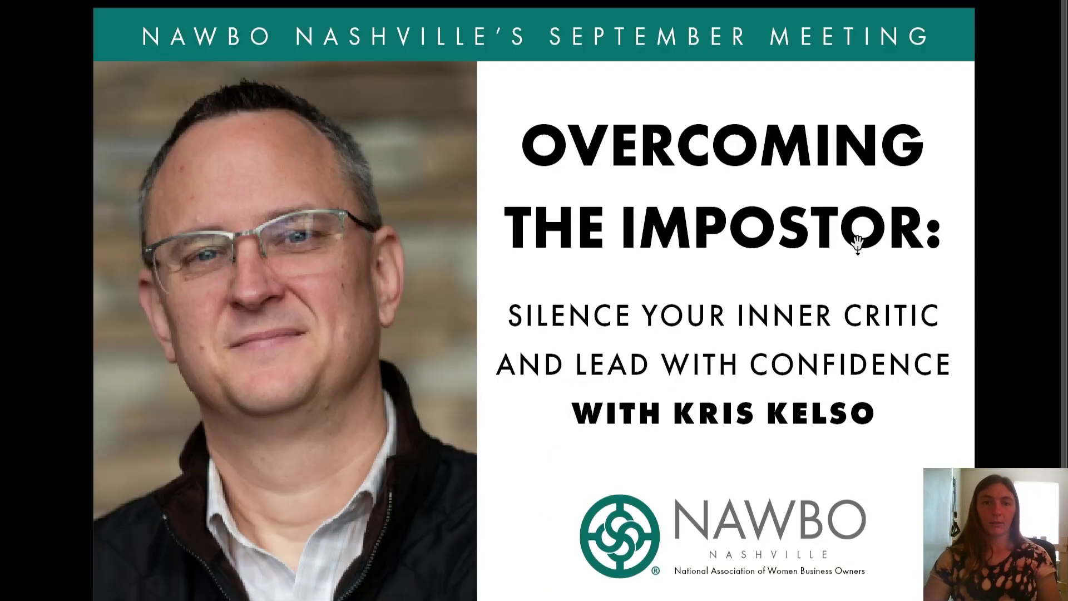
{"action": "key", "text": "Left"}
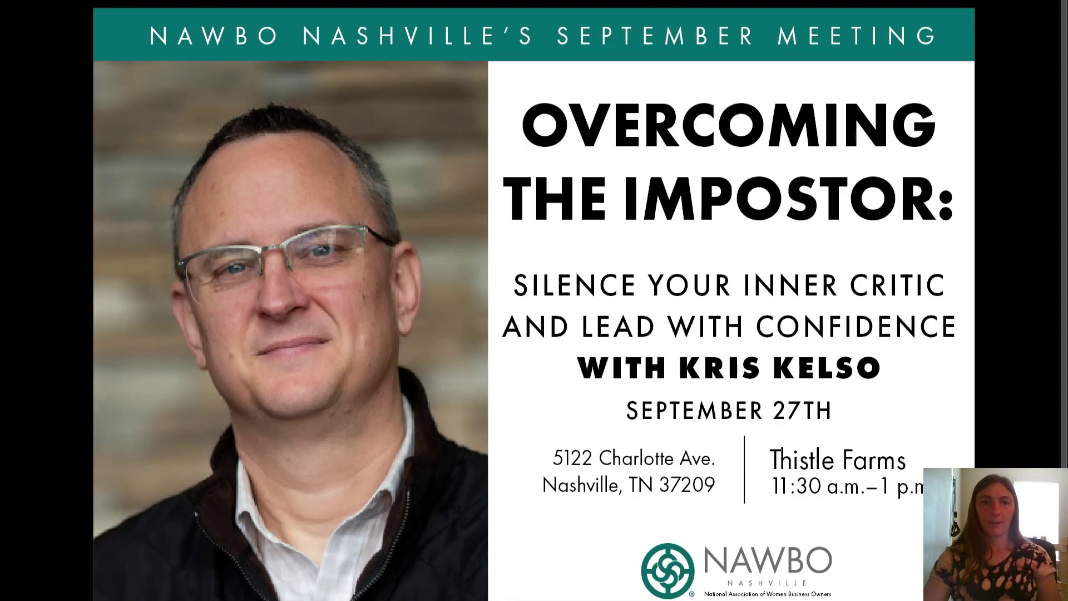
{"action": "key", "text": "Right"}
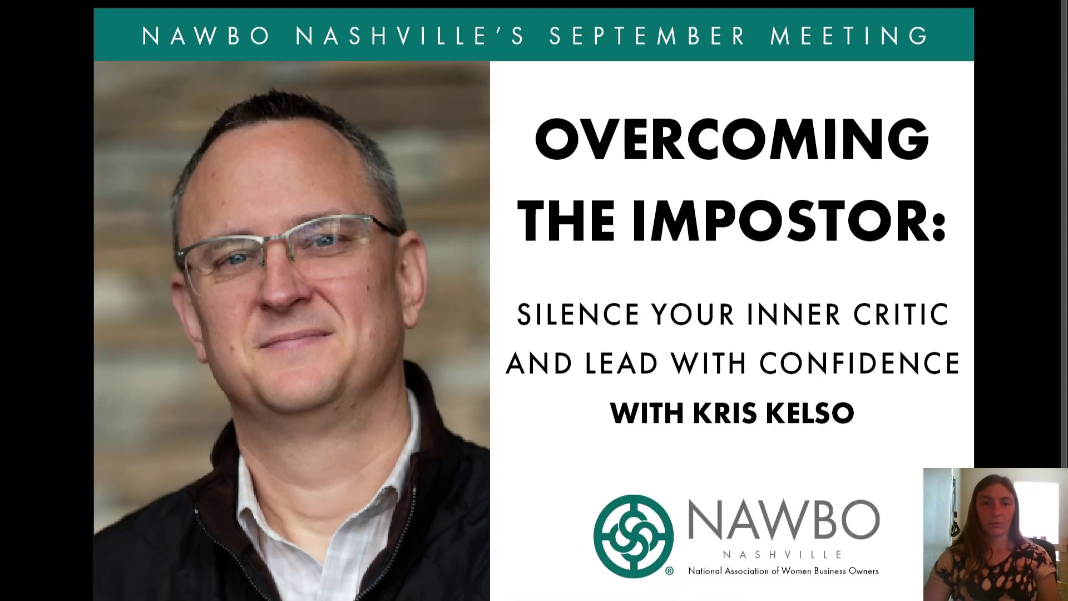
{"action": "key", "text": "Right"}
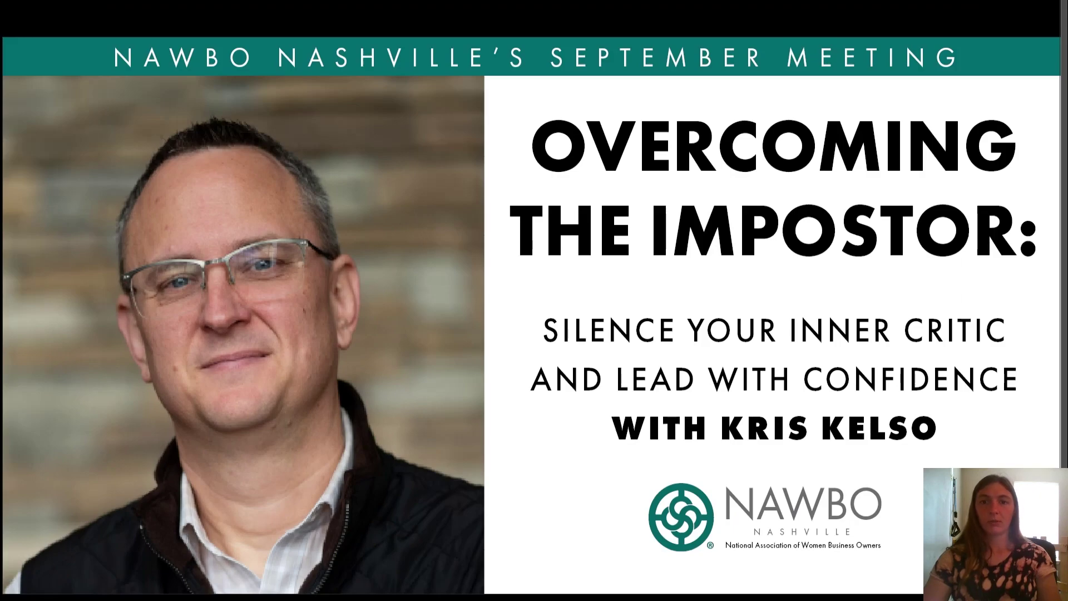
{"action": "key", "text": "Right"}
{"action": "key", "text": "Right"}
{"action": "key", "text": "Right"}
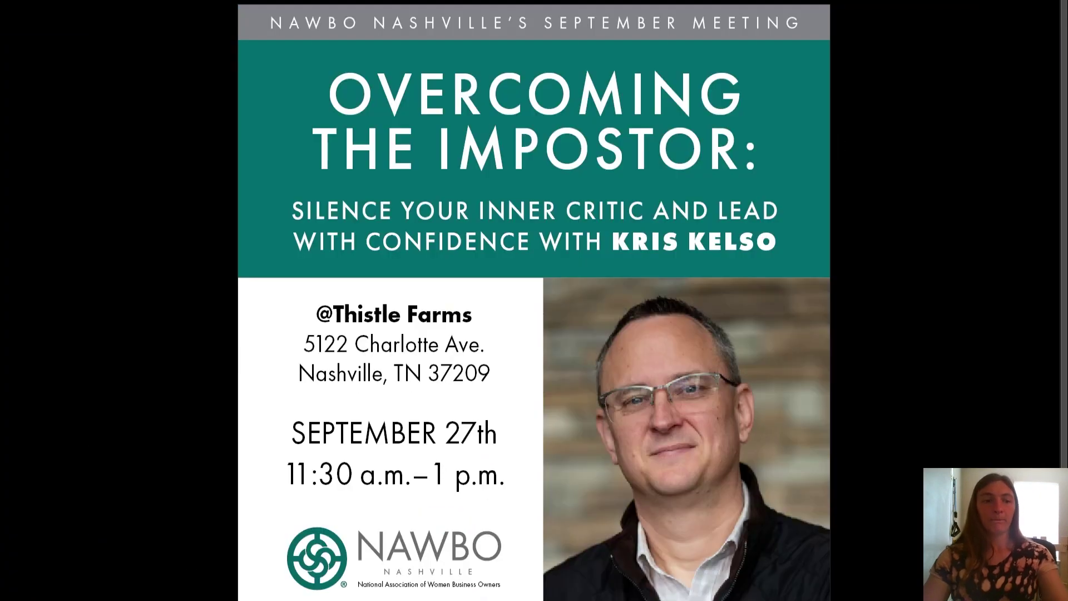
{"action": "key", "text": "Escape"}
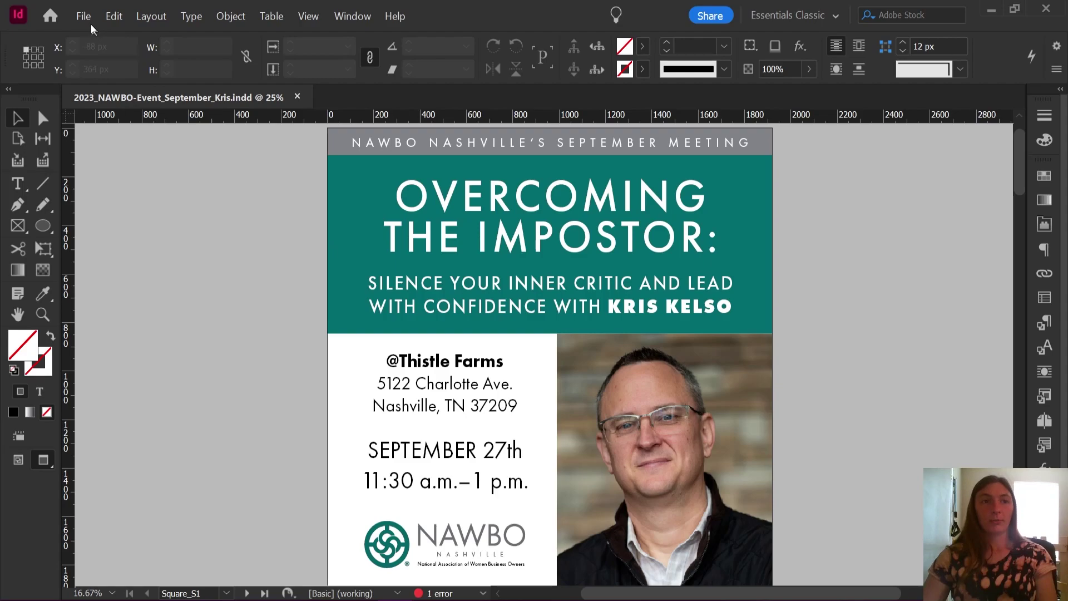
Step: Export the document as JPEG to 2023_NAWBO-Event_September_Kris.jpg in the September folder
{"action": "left_click", "coordinate": [89, 20]}
{"action": "left_click", "coordinate": [166, 270]}
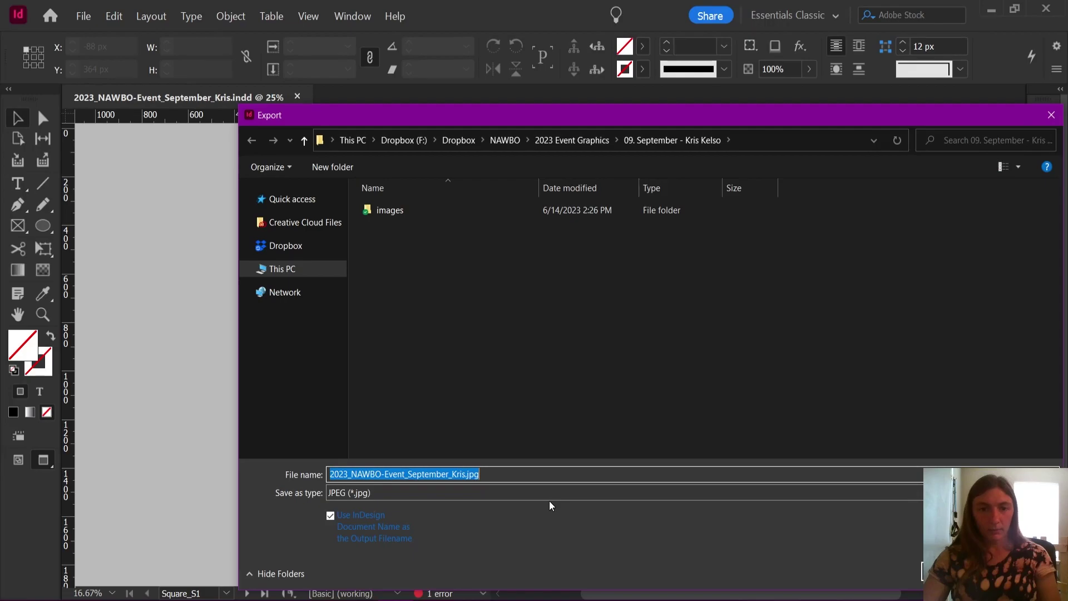
{"action": "left_click", "coordinate": [459, 476]}
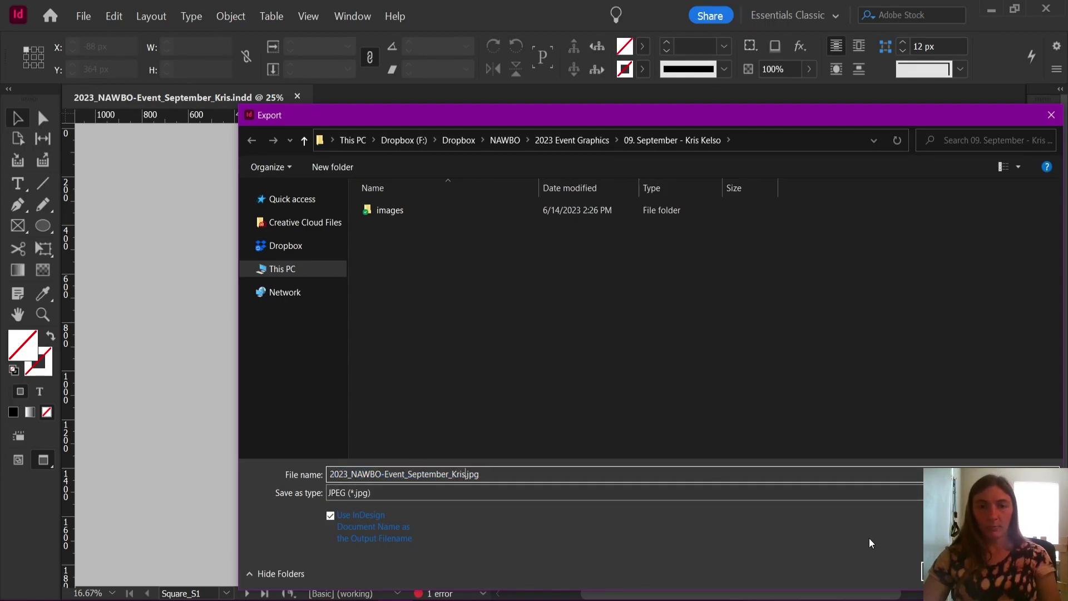
{"action": "key", "text": "Return"}
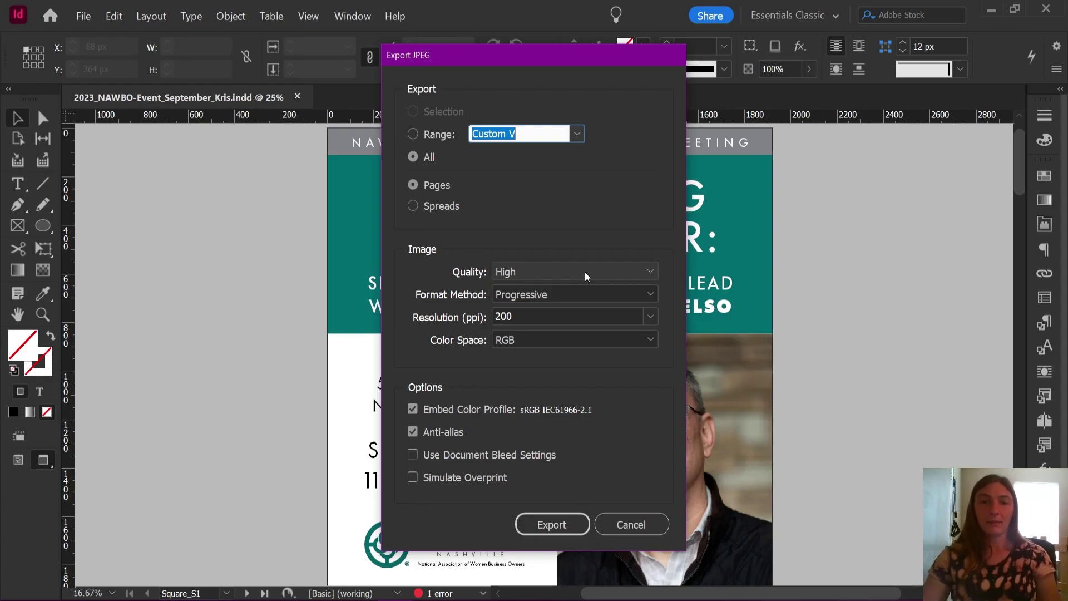
Step: Export all pages at 72 ppi with High quality, Progressive format and RGB colour
{"action": "left_click", "coordinate": [651, 317]}
{"action": "left_click", "coordinate": [598, 332]}
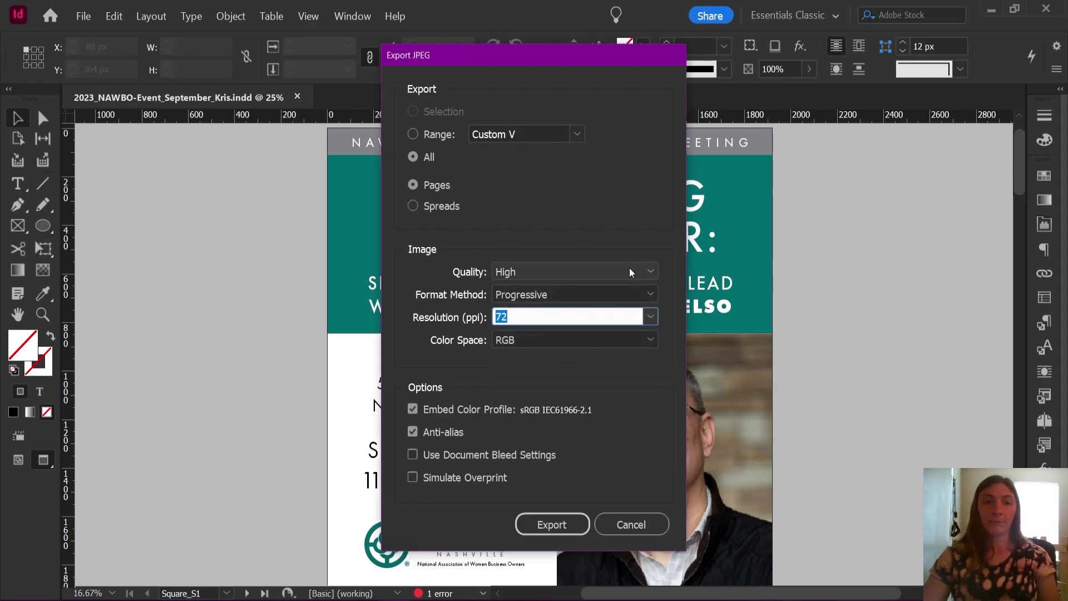
{"action": "left_click", "coordinate": [545, 339]}
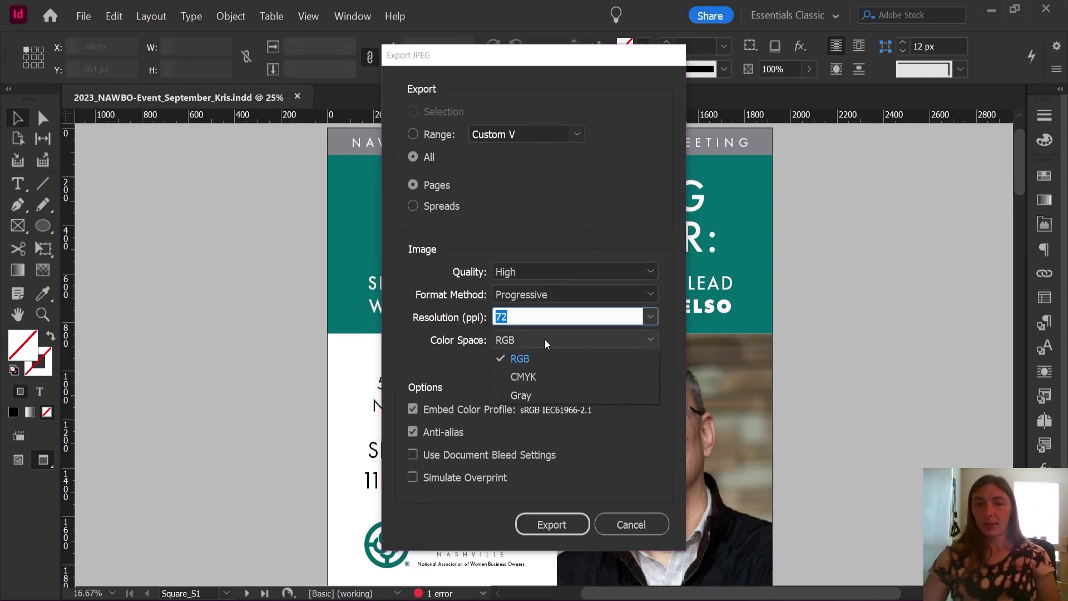
{"action": "left_click", "coordinate": [504, 359]}
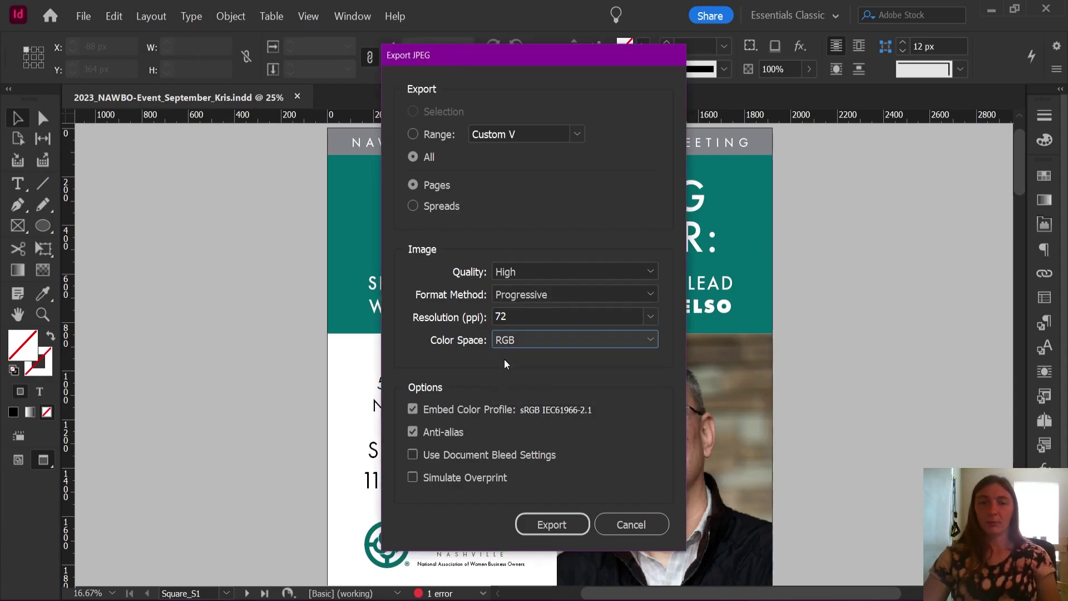
{"action": "left_click", "coordinate": [536, 292]}
{"action": "left_click", "coordinate": [550, 267]}
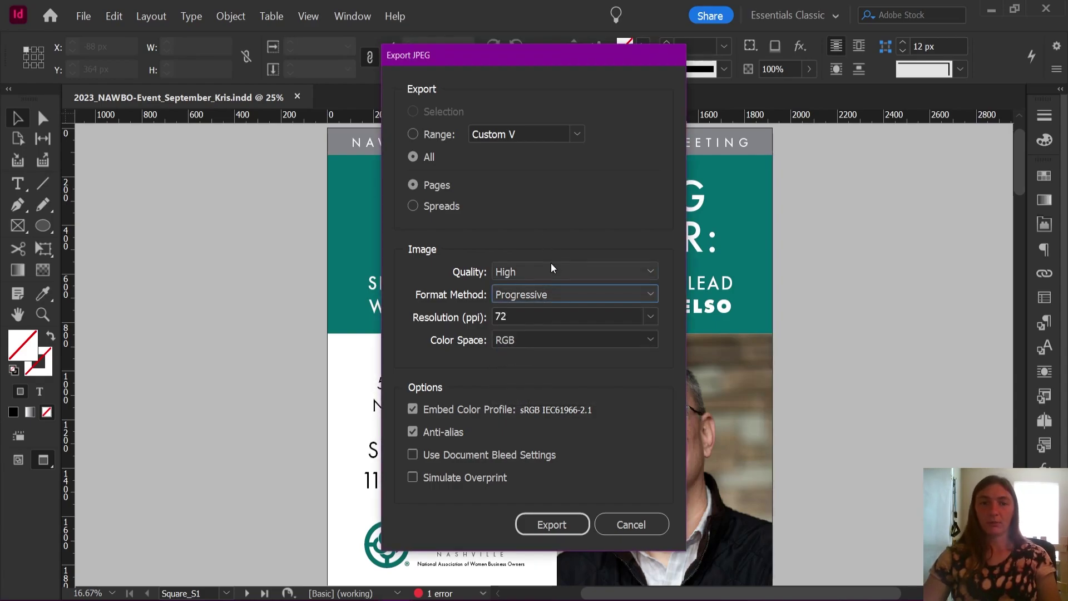
{"action": "left_click", "coordinate": [550, 268]}
{"action": "left_click", "coordinate": [581, 236]}
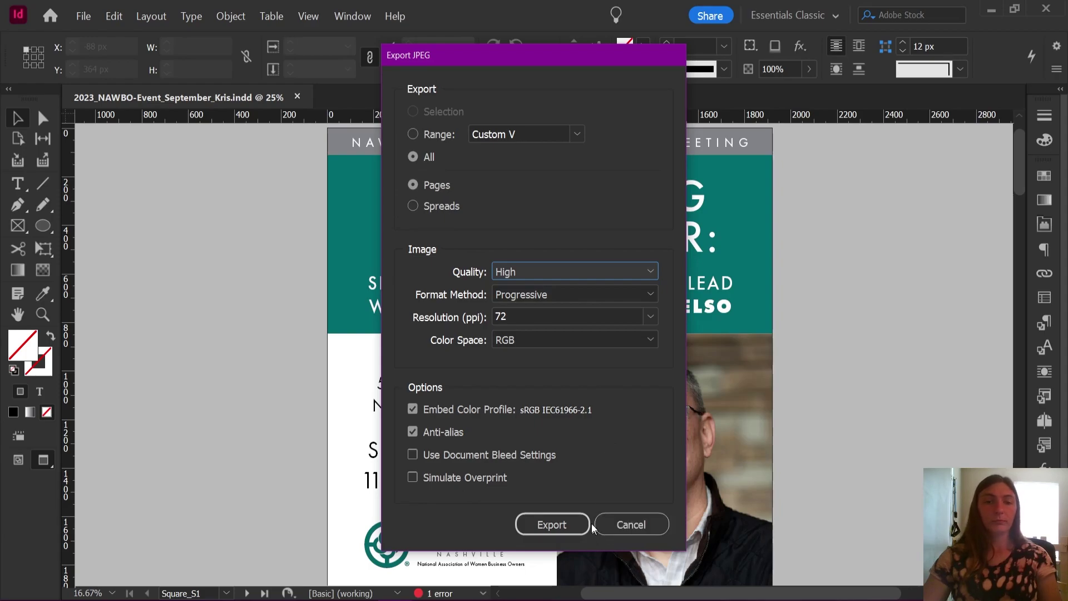
{"action": "left_click", "coordinate": [546, 532]}
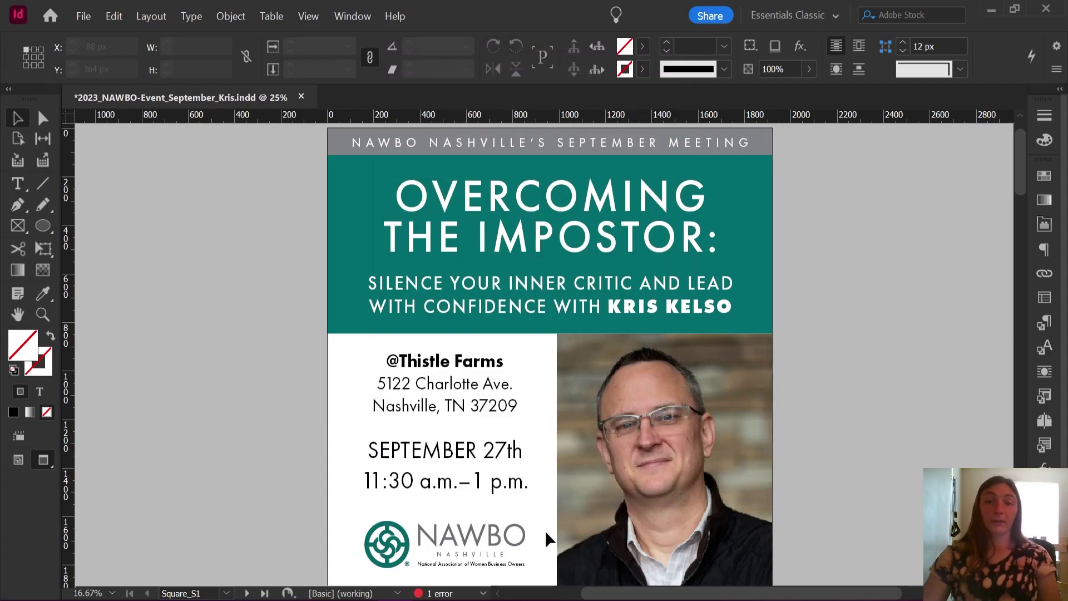
Step: Check the six exported 2023_NAWBO-Event_September_Kris JPGs in File Explorer, each 1920 x 1280
{"action": "key", "text": "alt+Tab"}
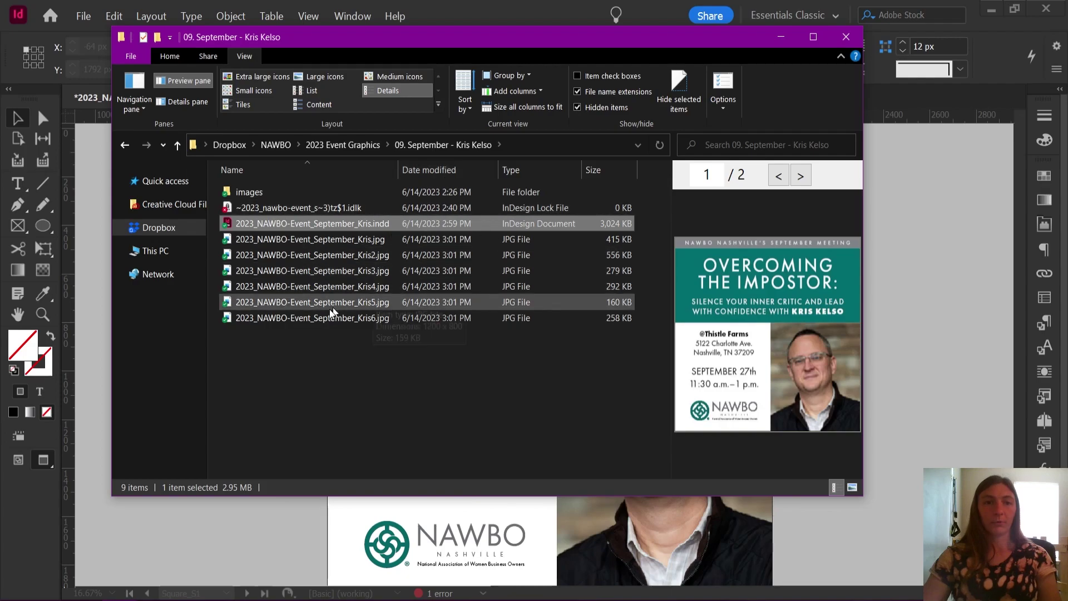
{"action": "left_click", "coordinate": [332, 232]}
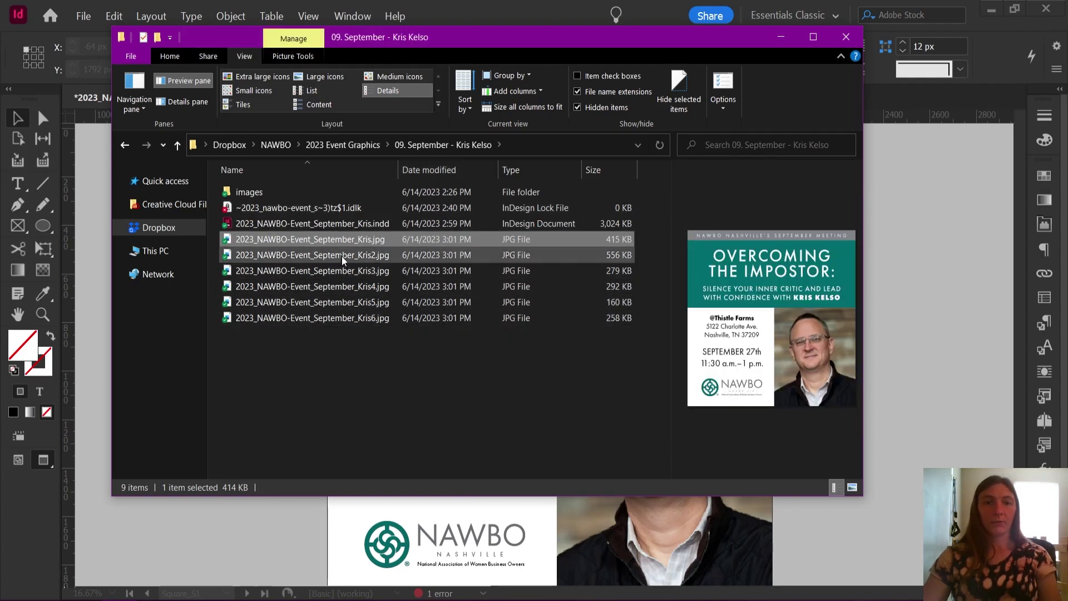
{"action": "left_click", "coordinate": [342, 257]}
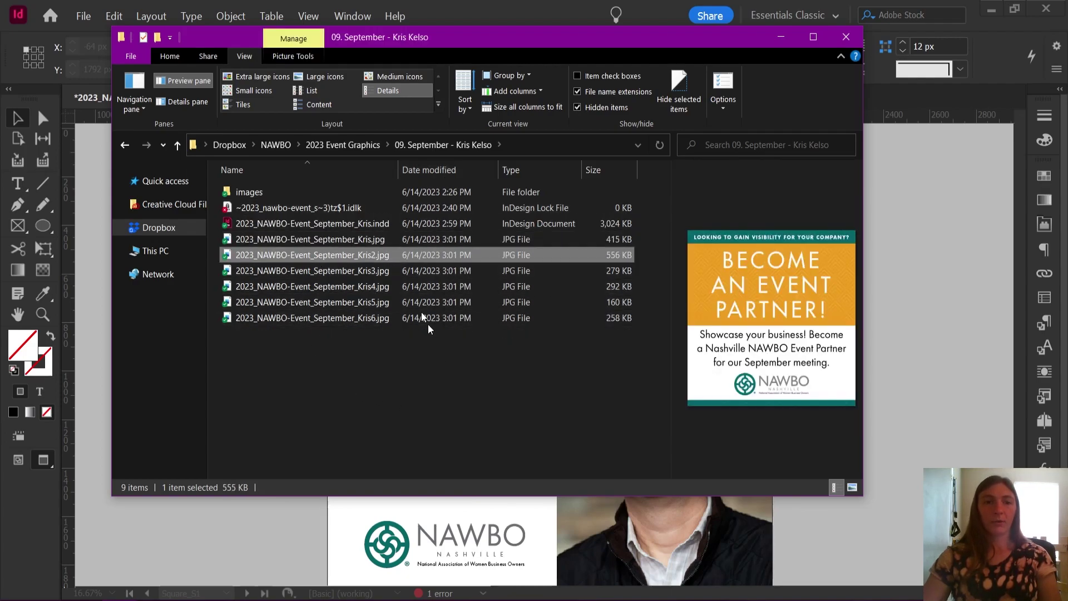
{"action": "left_click", "coordinate": [363, 254], "text": "ctrl"}
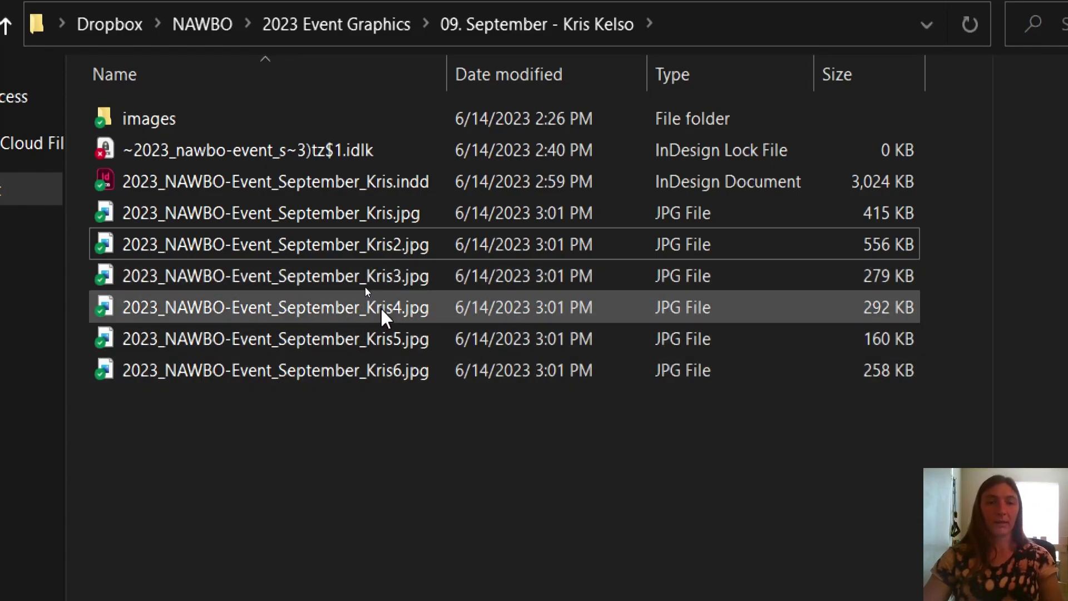
{"action": "mouse_move", "coordinate": [381, 310]}
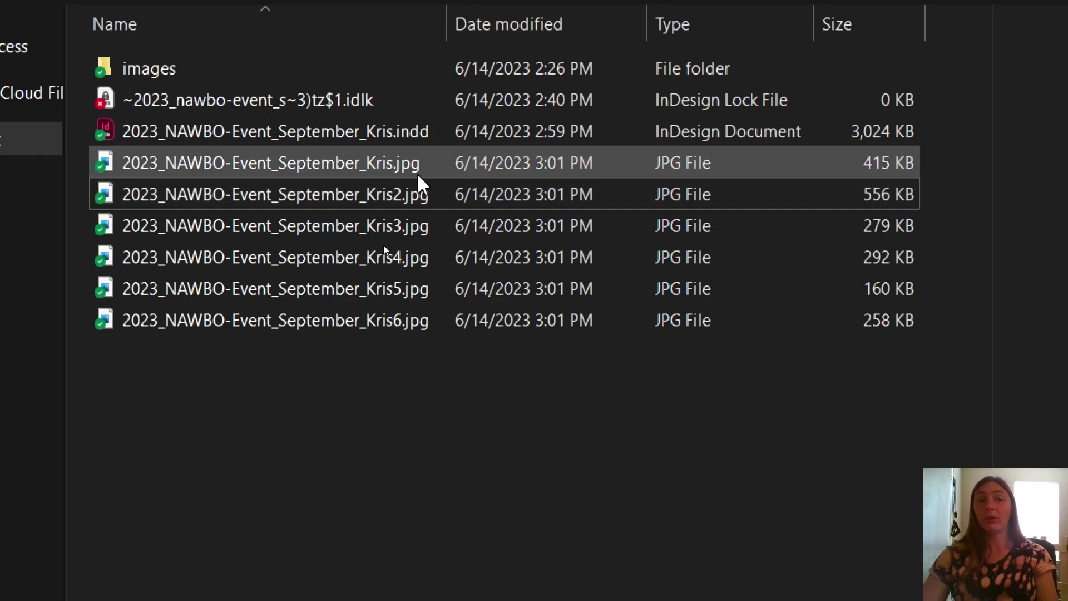
{"action": "mouse_move", "coordinate": [418, 177]}
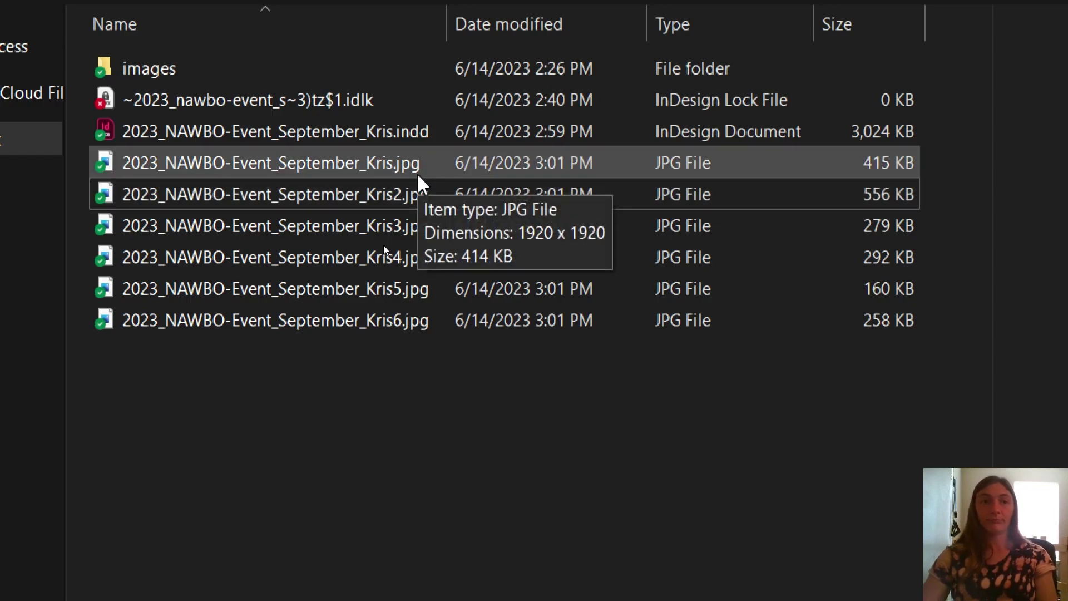
Step: Open Kris2.jpg to identify it, then rename it to Kris_Partner
{"action": "double_click", "coordinate": [404, 205]}
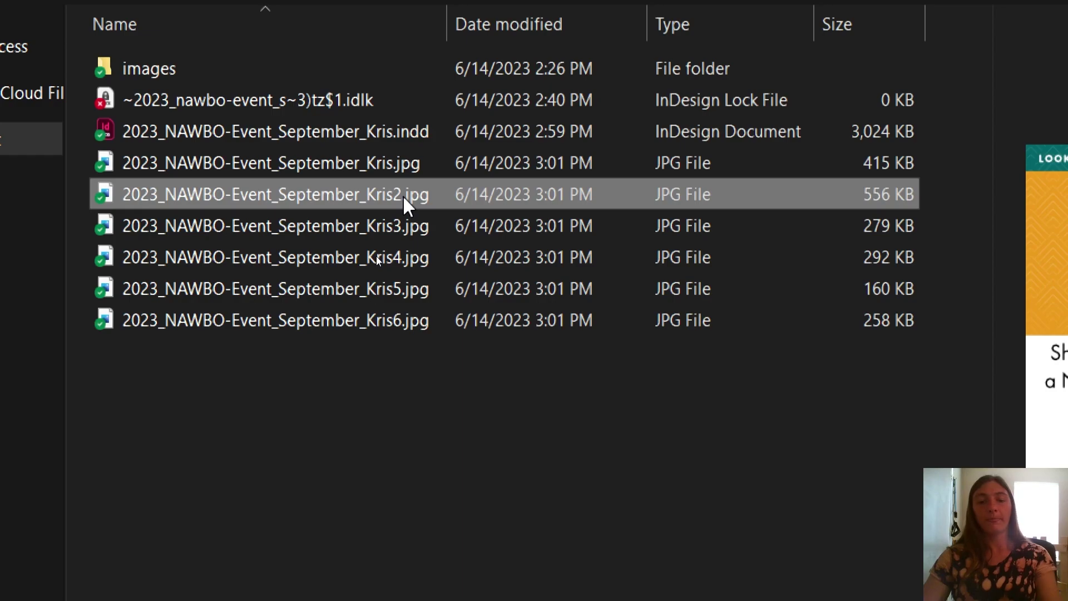
{"action": "key", "text": "super"}
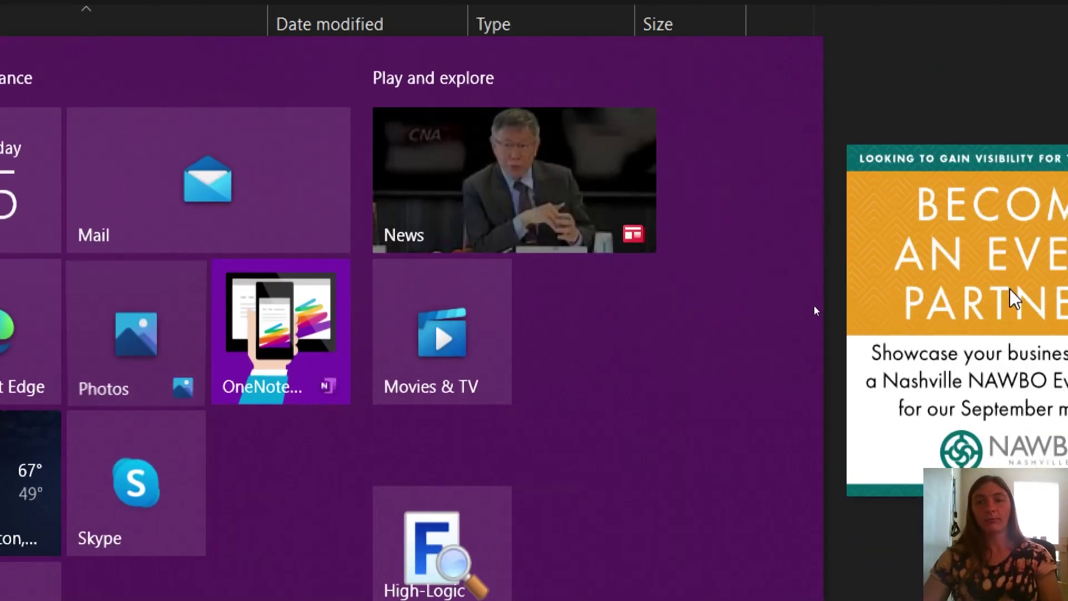
{"action": "key", "text": "Escape"}
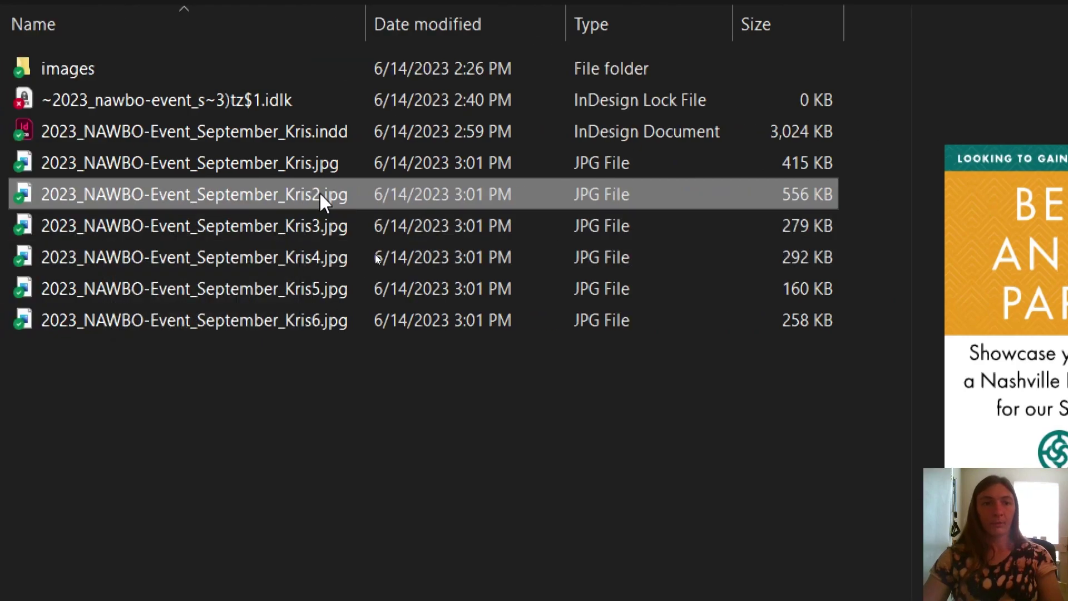
{"action": "left_click", "coordinate": [320, 191]}
{"action": "key", "text": "Right"}
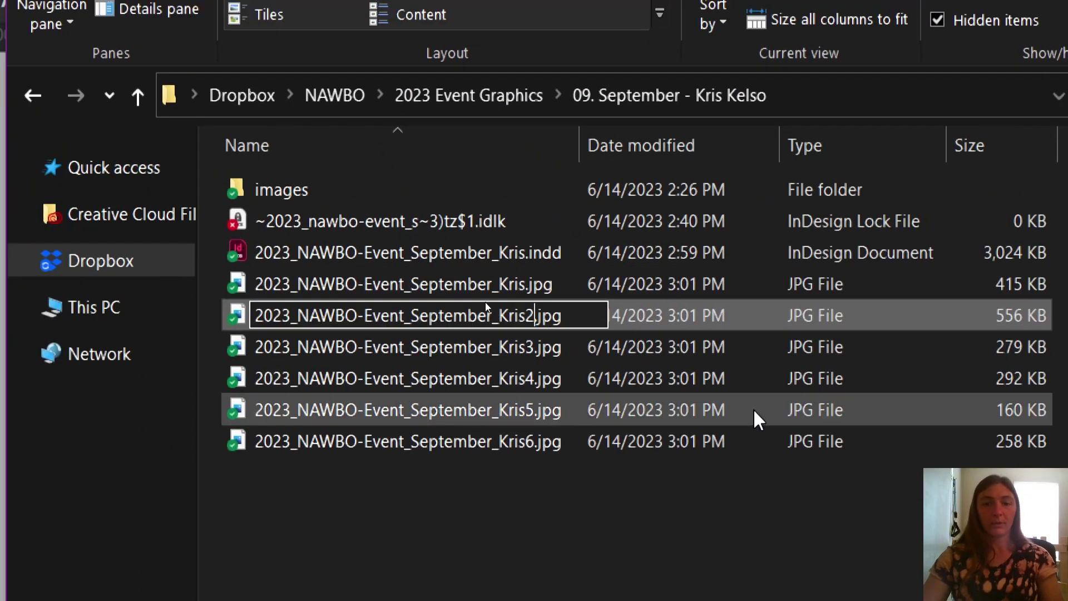
{"action": "key", "text": "BackSpace"}
{"action": "type", "text": "_"}
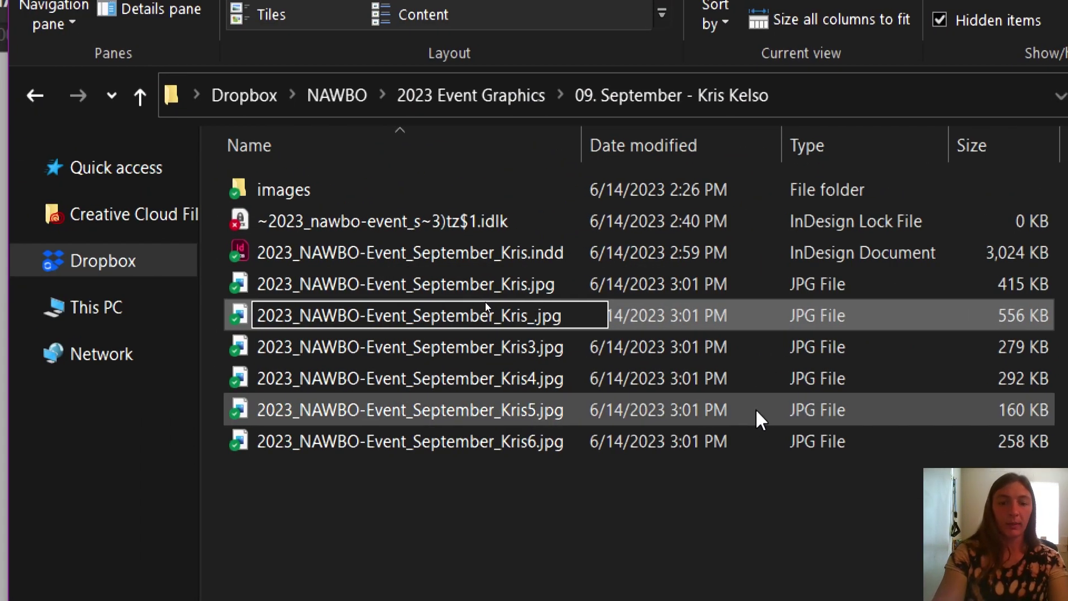
{"action": "type", "text": "Partner"}
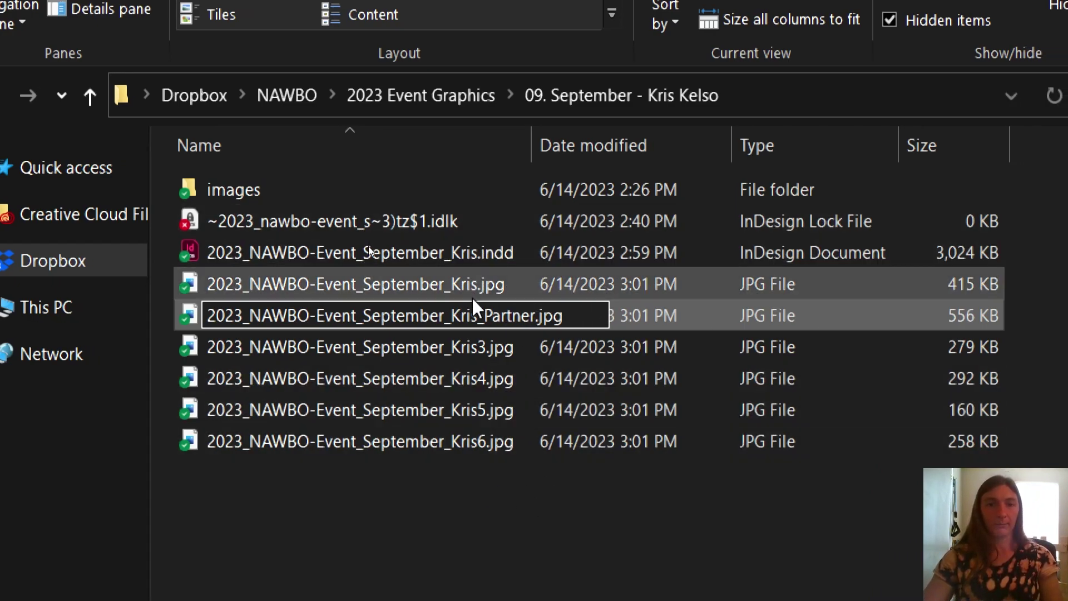
{"action": "left_click", "coordinate": [472, 295]}
Step: Rename Kris.jpg to Kris_Square.jpg
{"action": "left_click", "coordinate": [481, 286]}
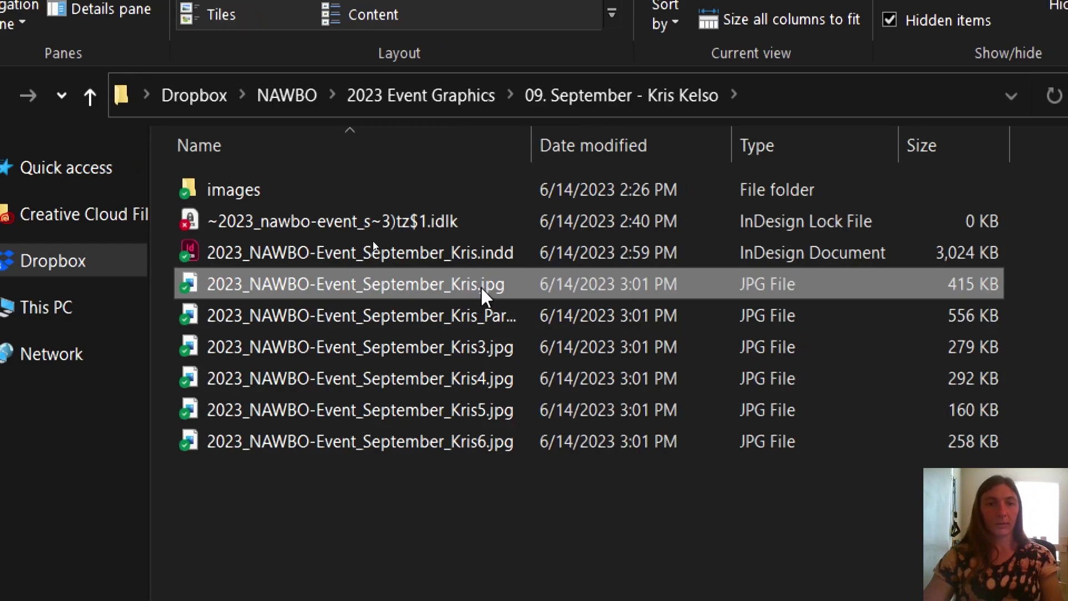
{"action": "left_click", "coordinate": [479, 286]}
{"action": "type", "text": "_Sq"}
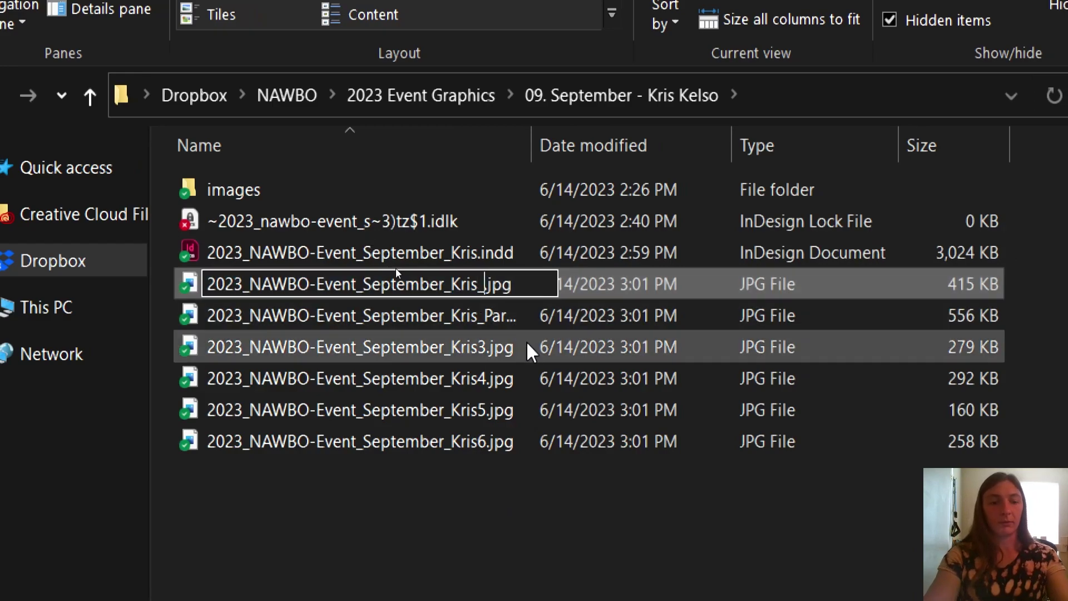
{"action": "type", "text": "uare"}
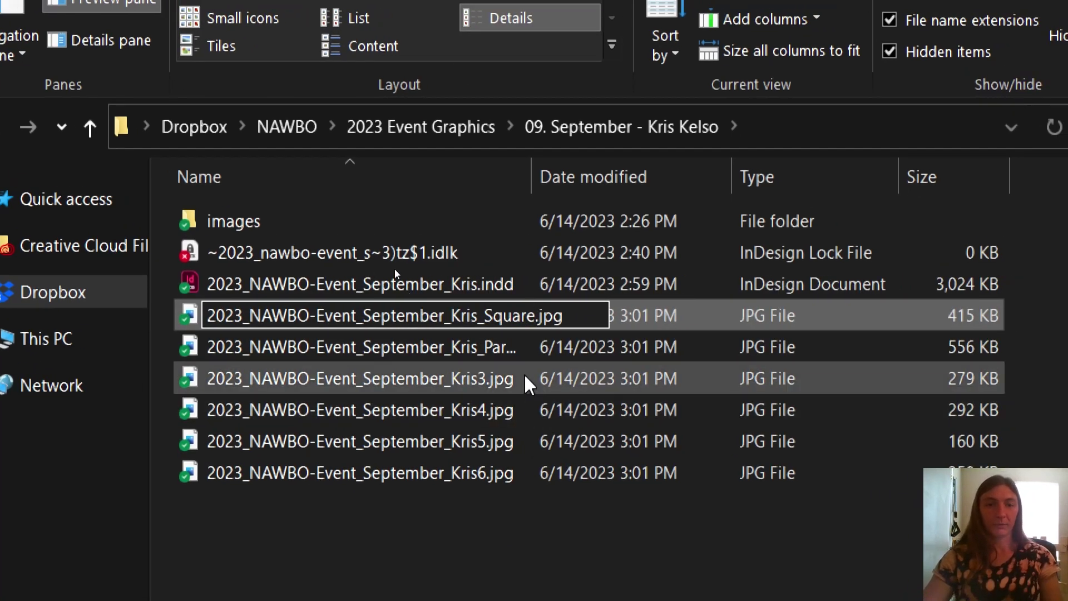
{"action": "left_click", "coordinate": [526, 383]}
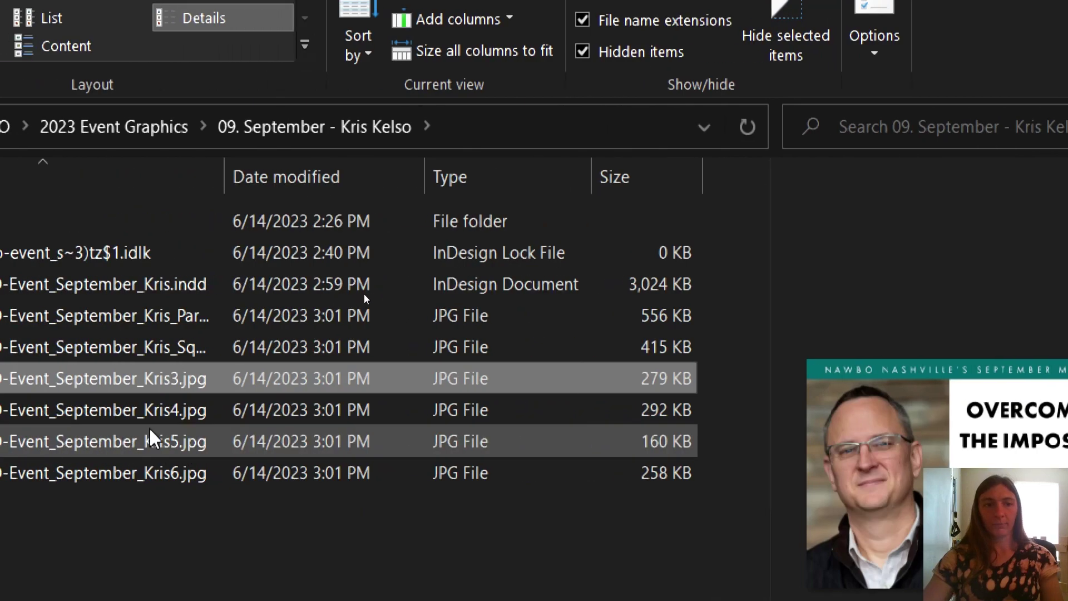
Step: Rename Kris3.jpg to Kris_SocialWide.jpg
{"action": "left_click", "coordinate": [303, 376]}
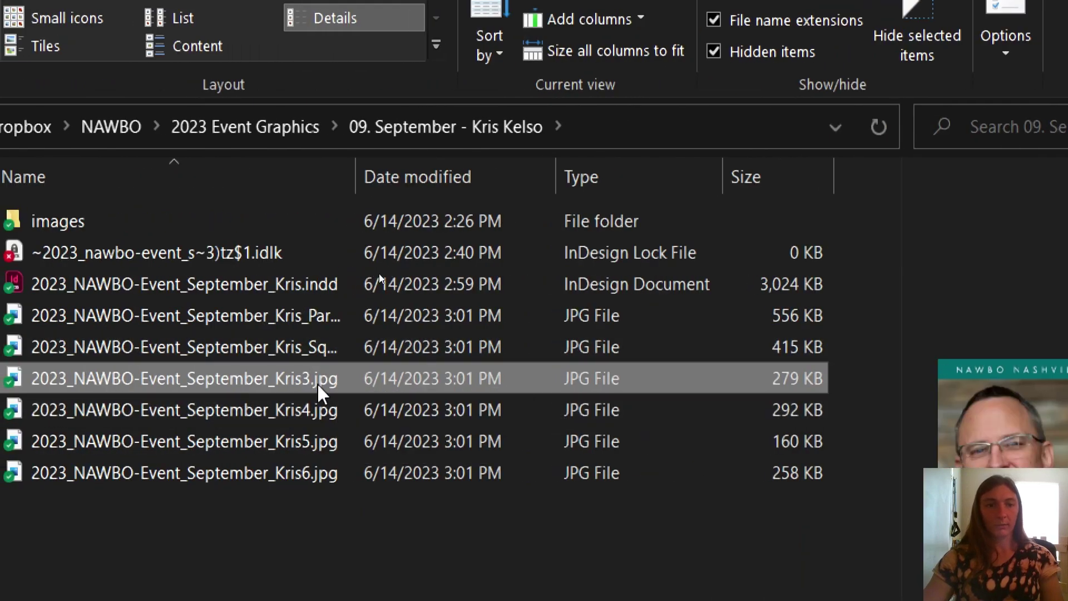
{"action": "left_click", "coordinate": [309, 379]}
{"action": "key", "text": "BackSpace"}
{"action": "type", "text": "_Socia"}
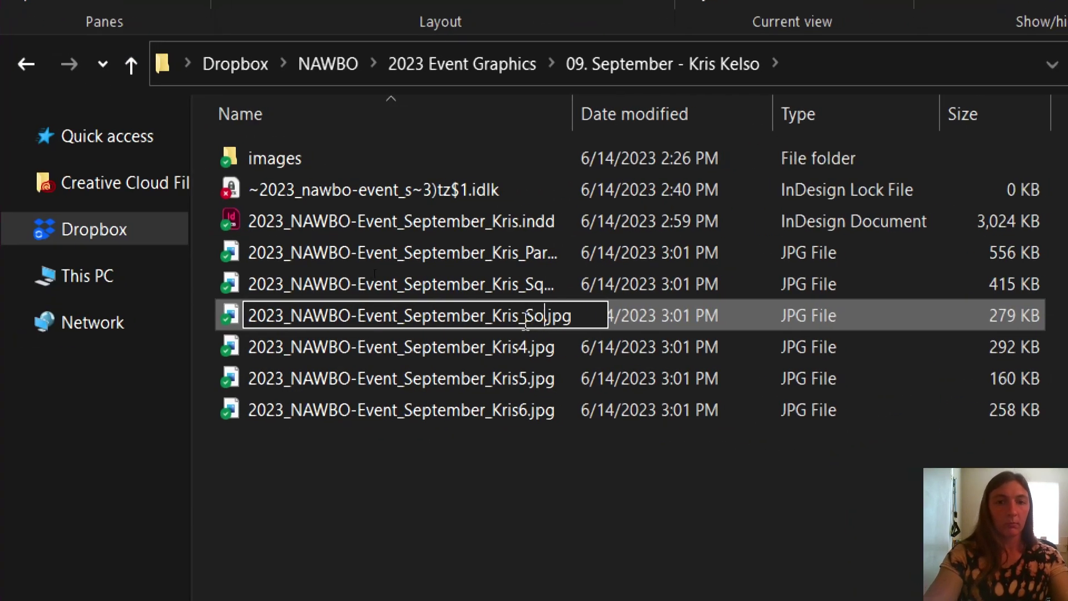
{"action": "type", "text": "lWide"}
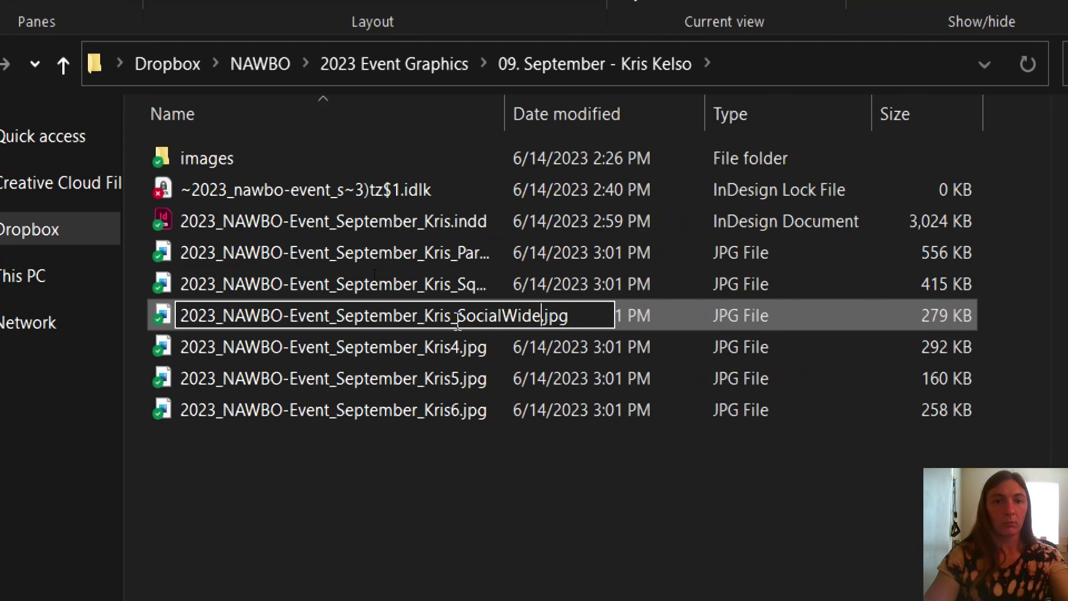
{"action": "left_click", "coordinate": [465, 342]}
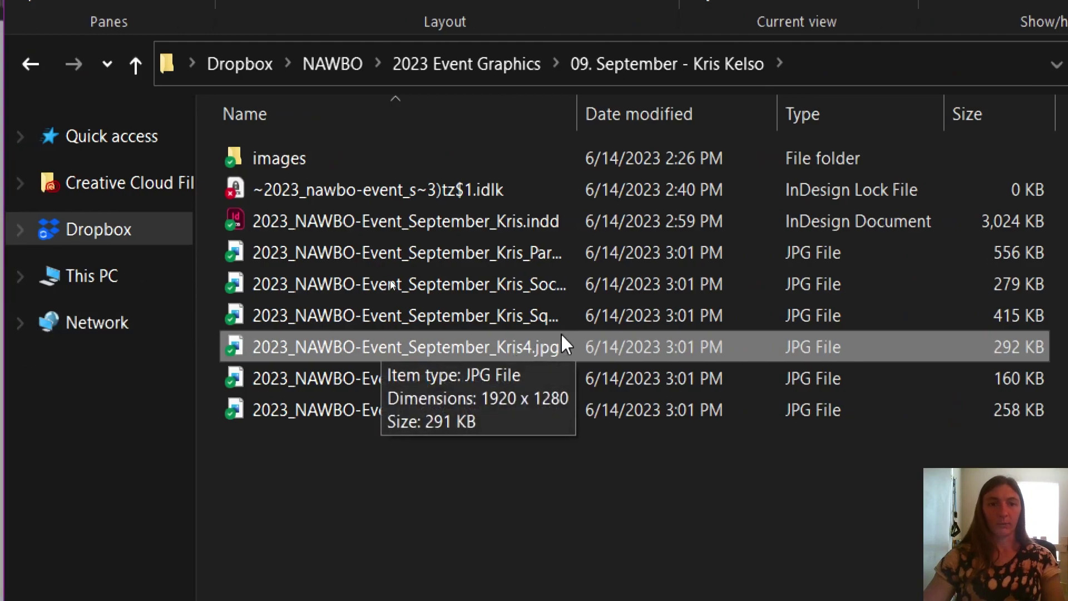
Step: Rename Kris4.jpg to Kris_SocialWideSpecifics.jpg
{"action": "left_click", "coordinate": [516, 346]}
{"action": "left_click", "coordinate": [524, 347]}
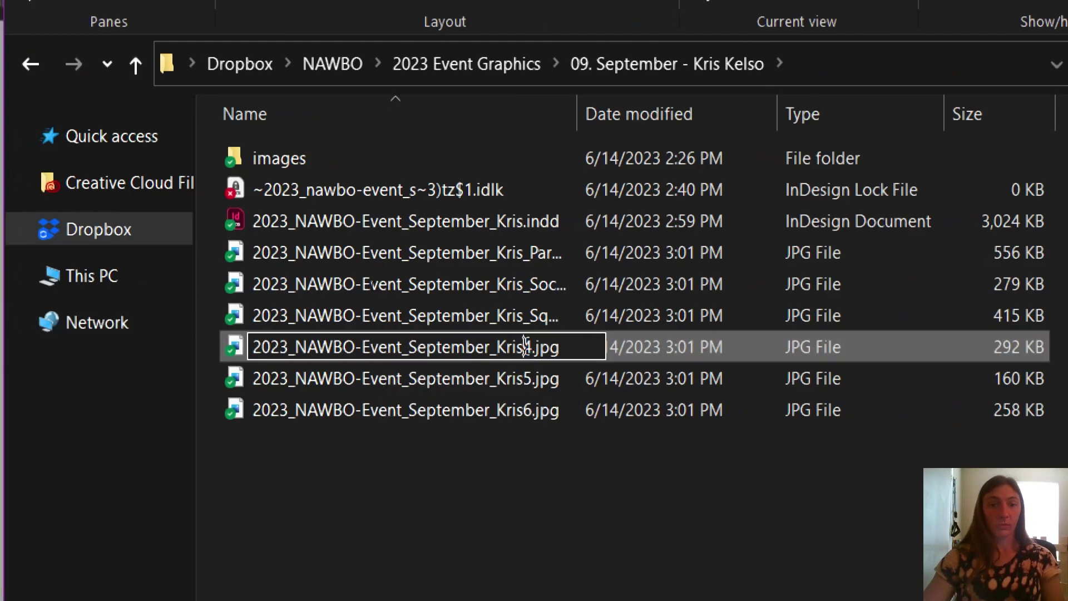
{"action": "key", "text": "Delete"}
{"action": "type", "text": "_Social"}
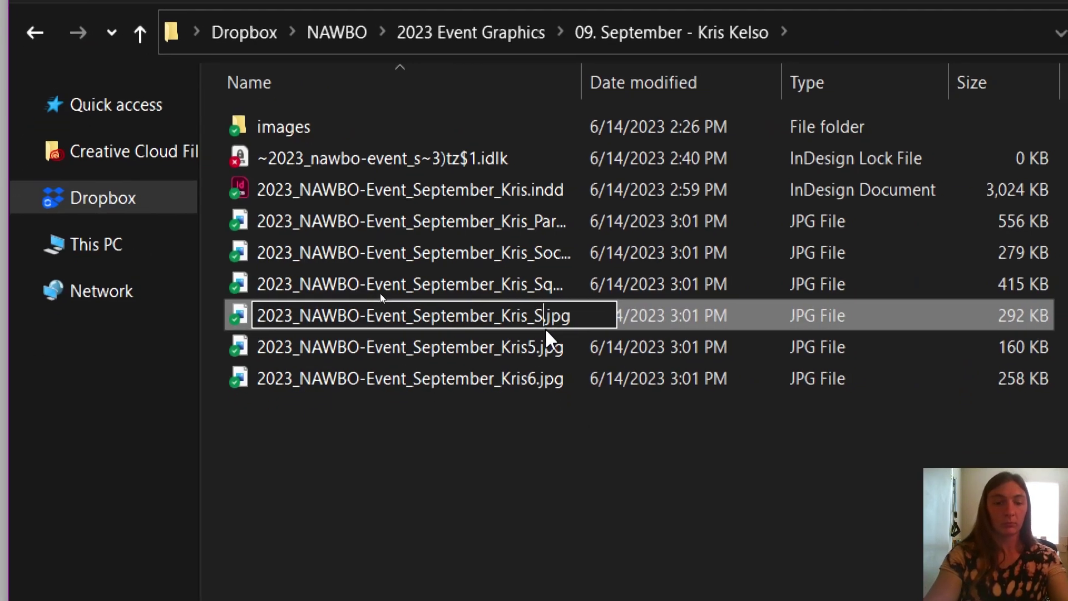
{"action": "type", "text": "WideS"}
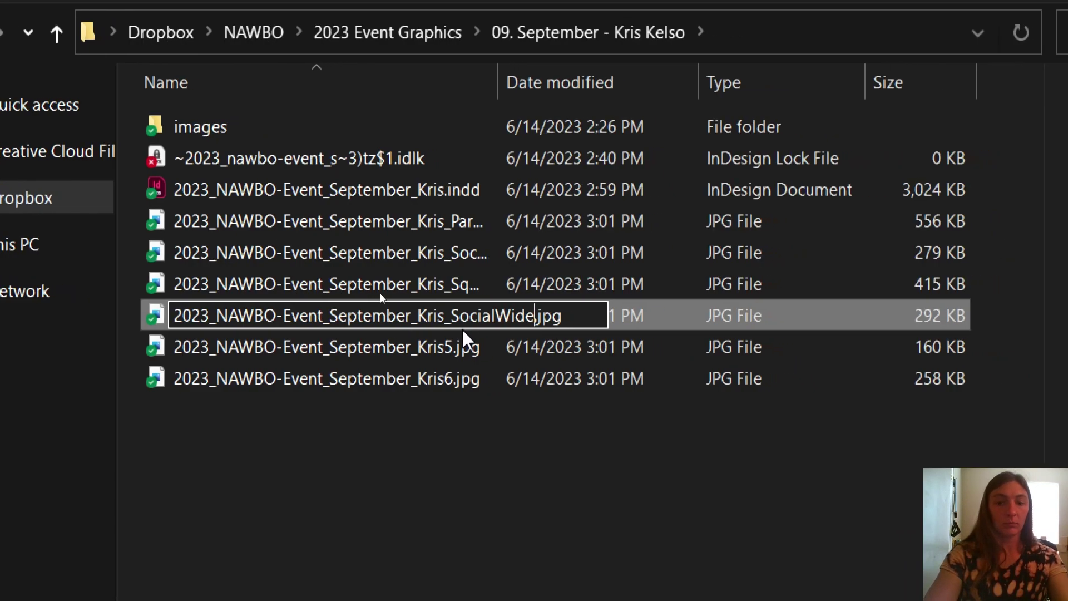
{"action": "type", "text": "pecifics"}
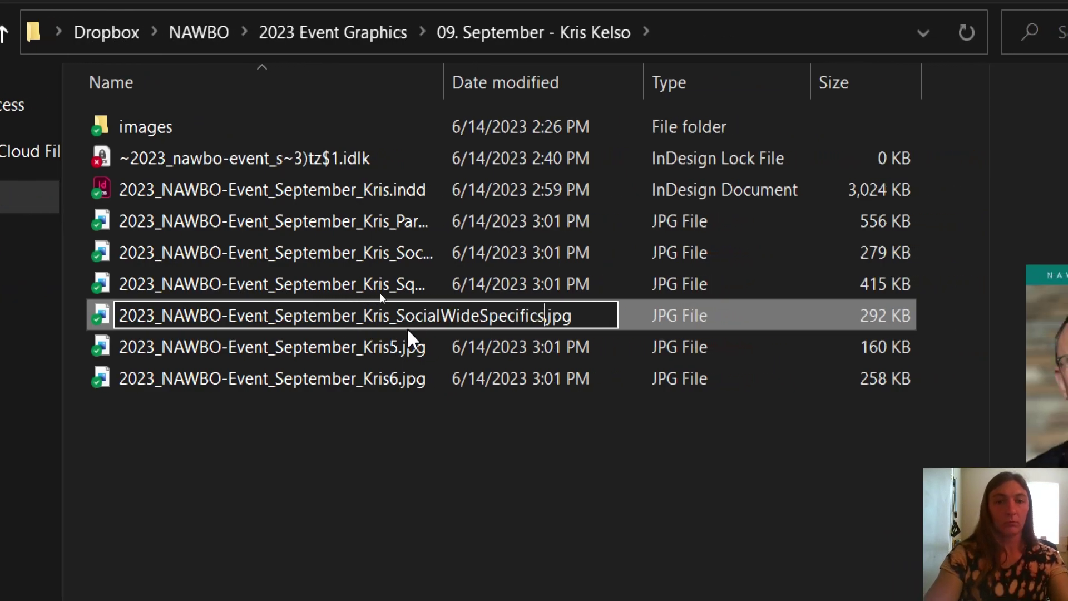
{"action": "left_click", "coordinate": [400, 349]}
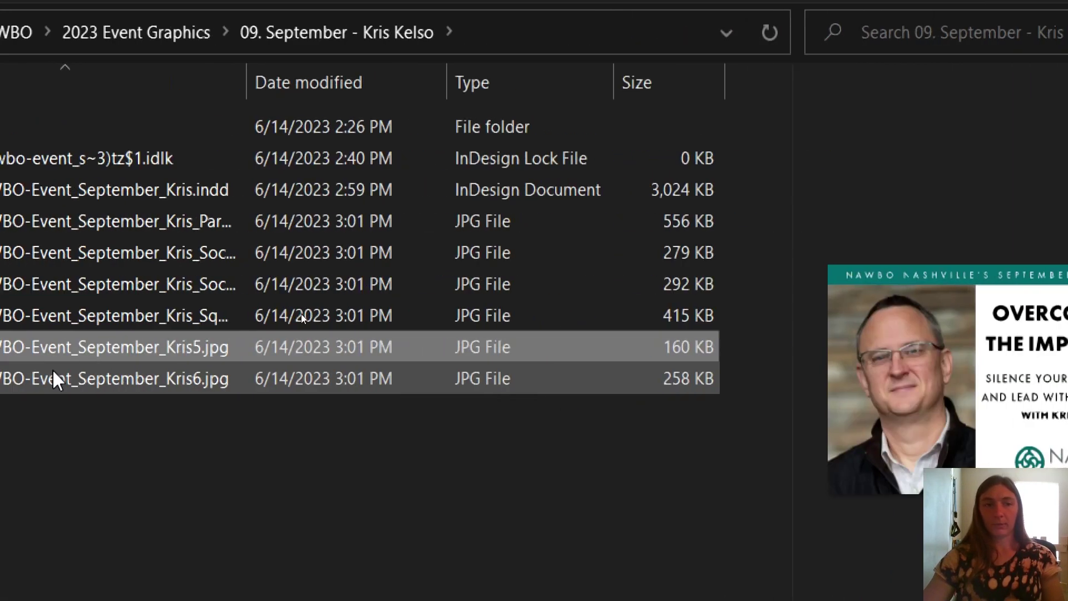
Step: Rename Kris5.jpg to Kris_MailChimp.jpg
{"action": "left_click", "coordinate": [318, 345]}
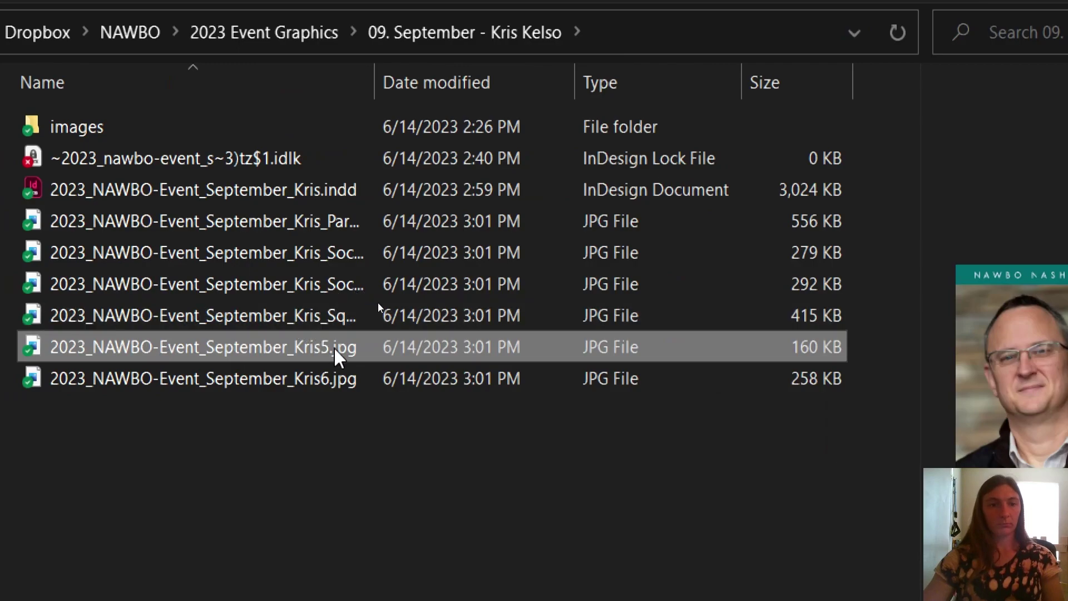
{"action": "key", "text": "shift+Left"}
{"action": "key", "text": "Right"}
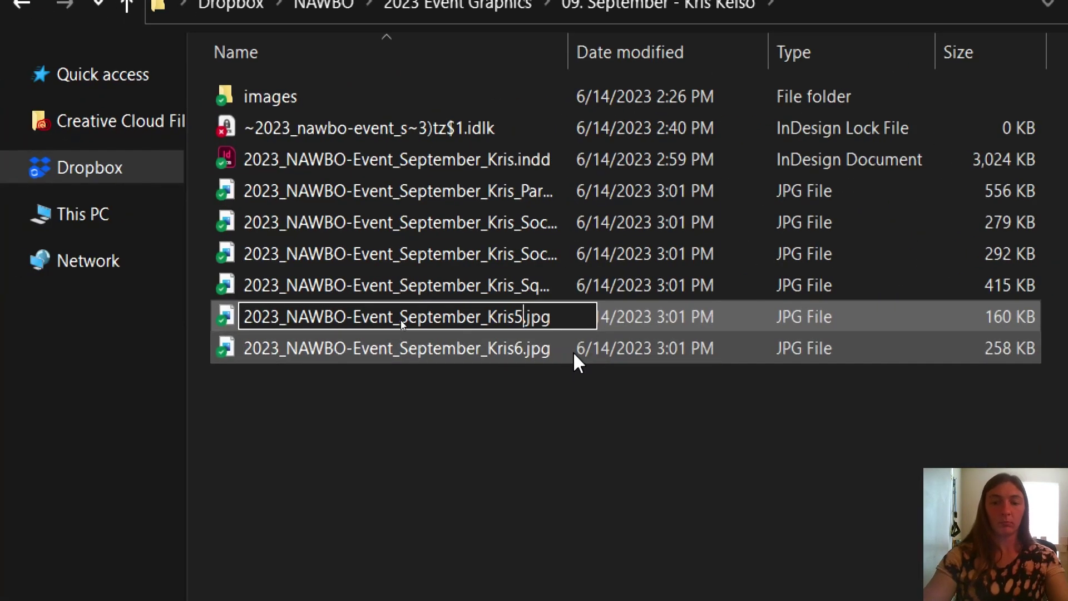
{"action": "key", "text": "Delete"}
{"action": "type", "text": "_Mail"}
{"action": "type", "text": "Chimp"}
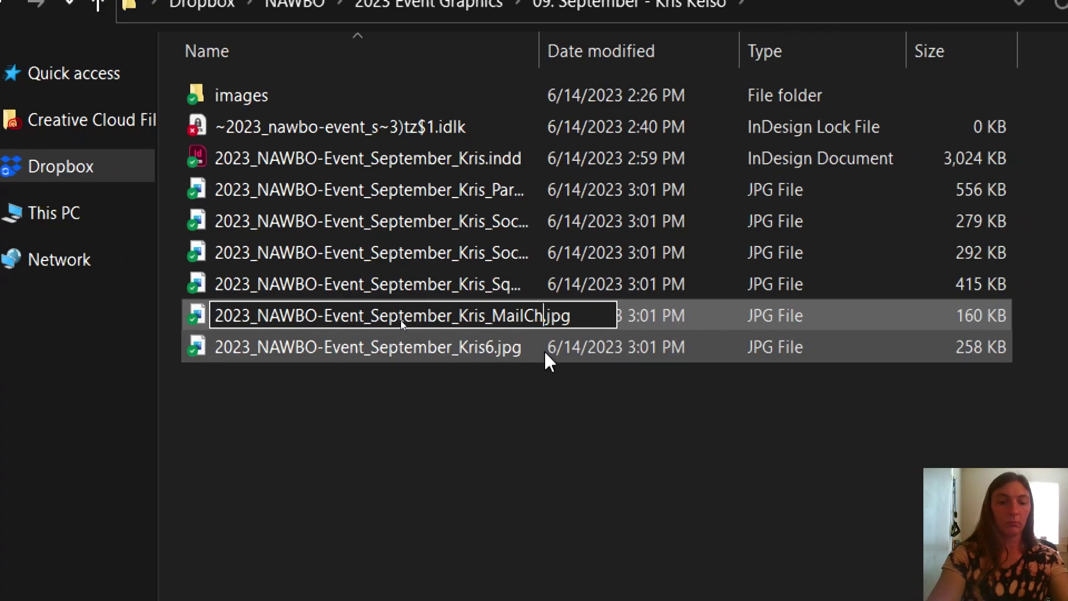
{"action": "left_click", "coordinate": [554, 349]}
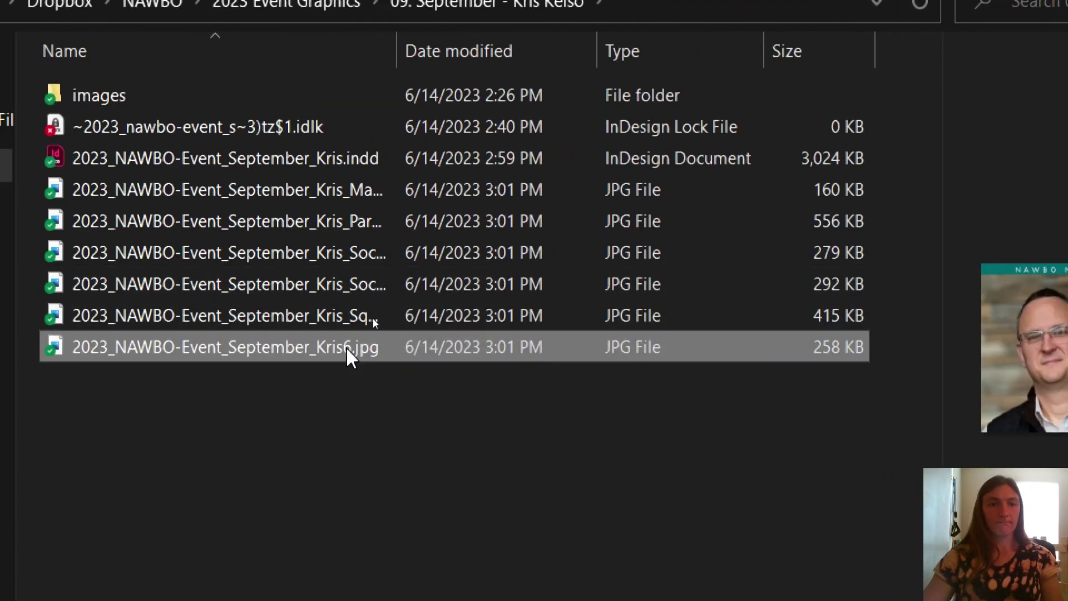
Step: Rename Kris6.jpg to Kris_Eventbrite.jpg
{"action": "left_click", "coordinate": [346, 347]}
{"action": "left_click", "coordinate": [351, 348]}
{"action": "key", "text": "BackSpace"}
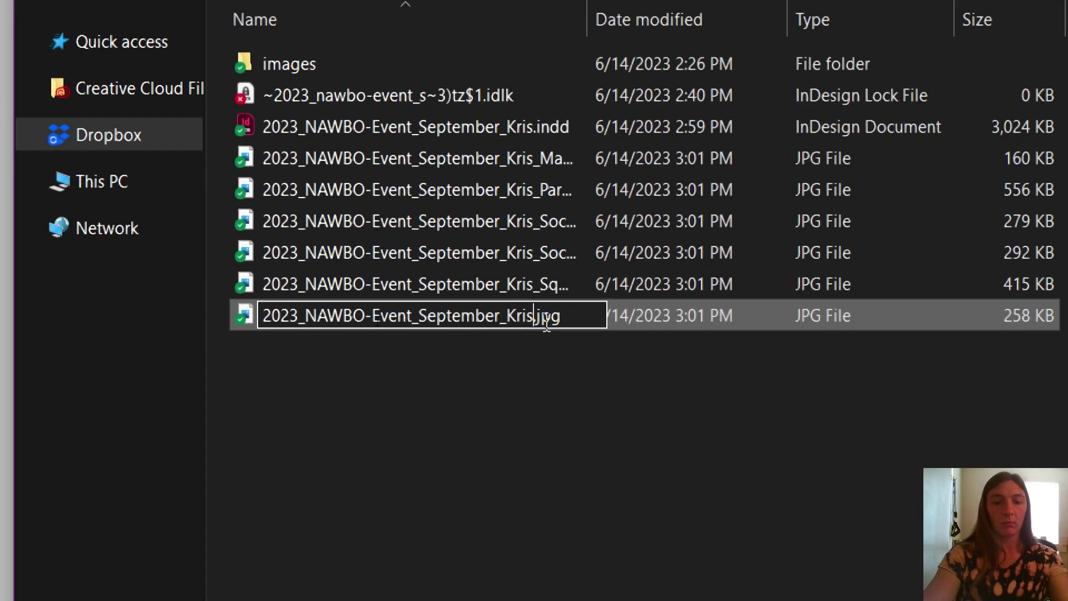
{"action": "type", "text": "_Eventbrite"}
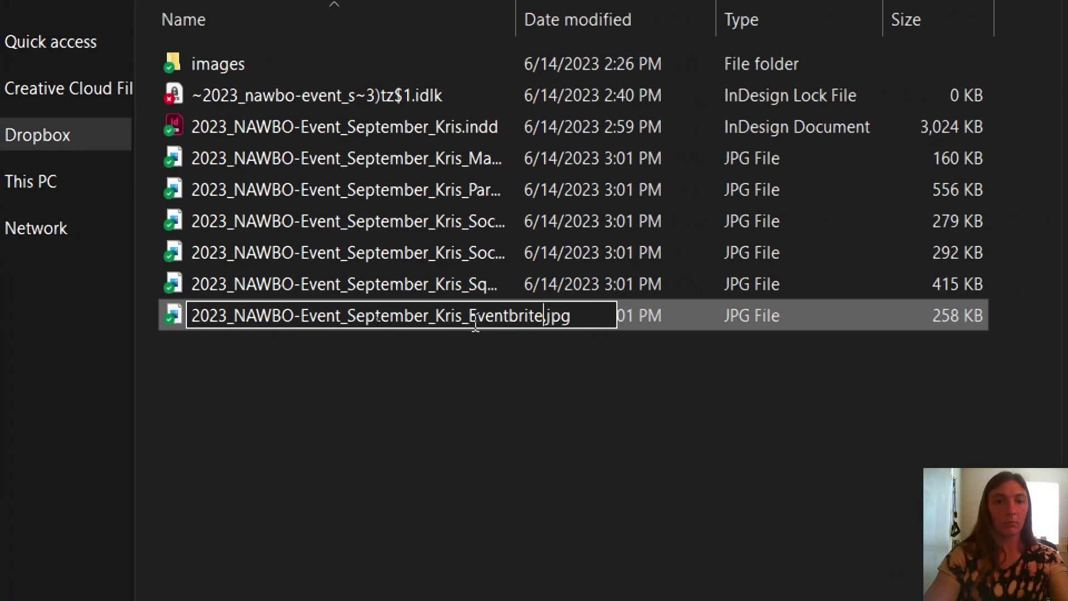
{"action": "left_click", "coordinate": [468, 371]}
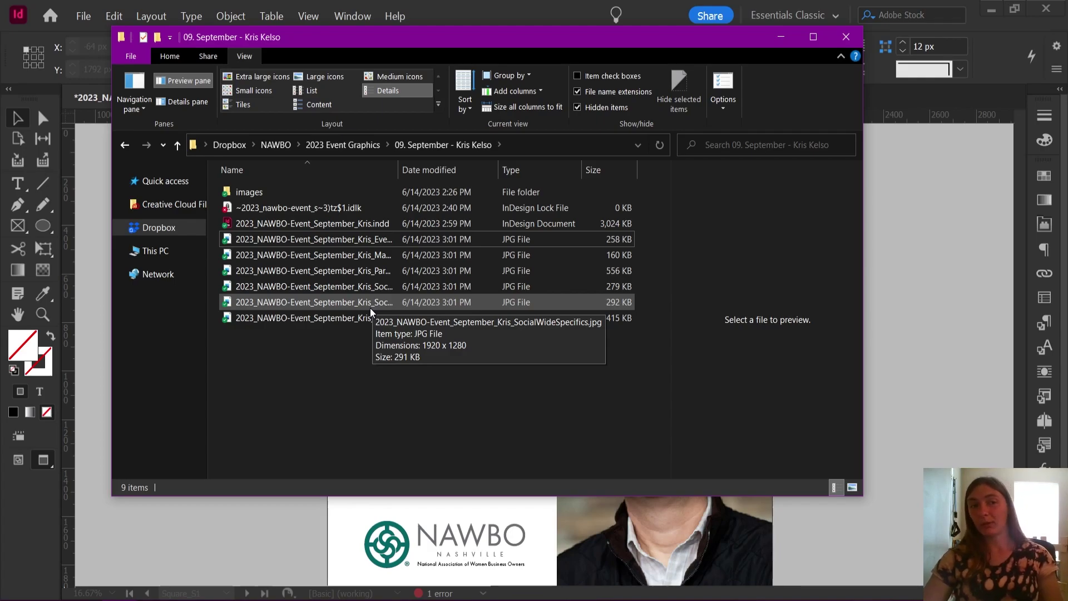
Step: Review the renamed JPGs, then leave Explorer to return to the Square_S1 flyer in InDesign
{"action": "left_click_drag", "start_coordinate": [366, 372], "coordinate": [310, 242]}
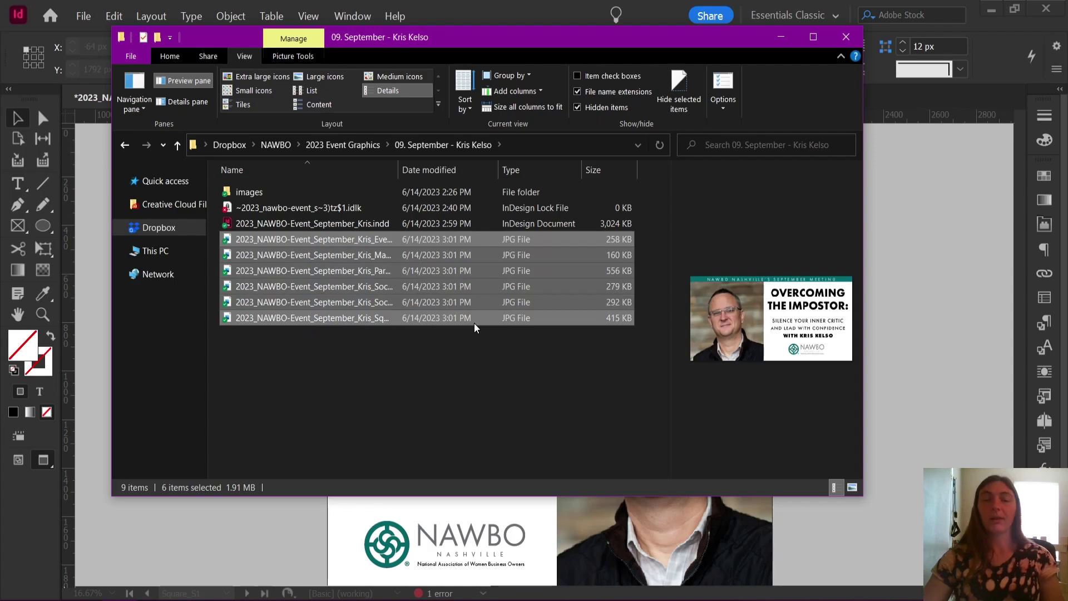
{"action": "left_click", "coordinate": [453, 358]}
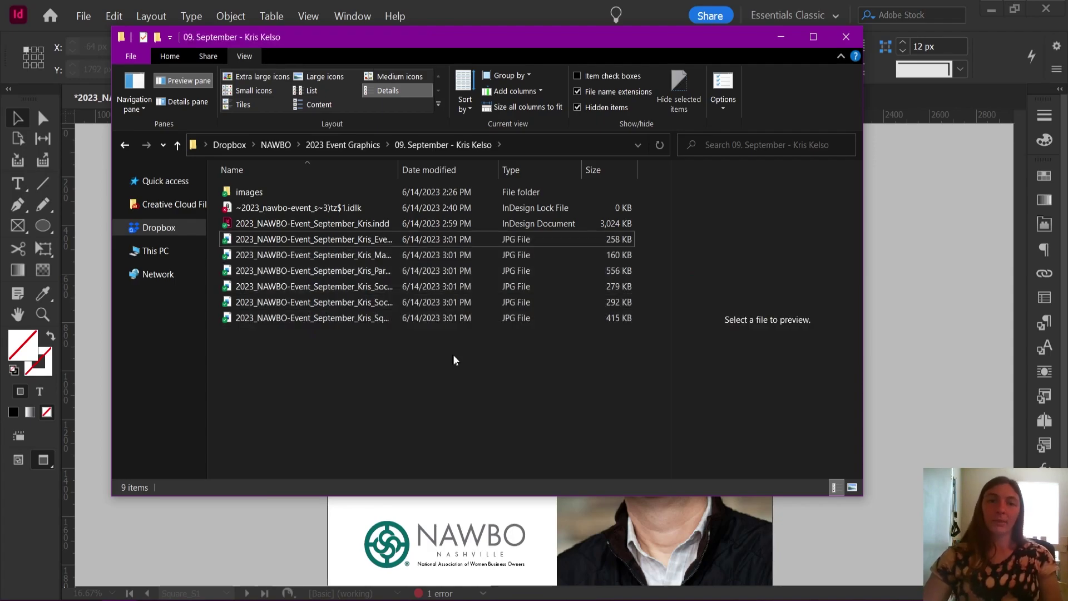
{"action": "key", "text": "alt+Tab"}
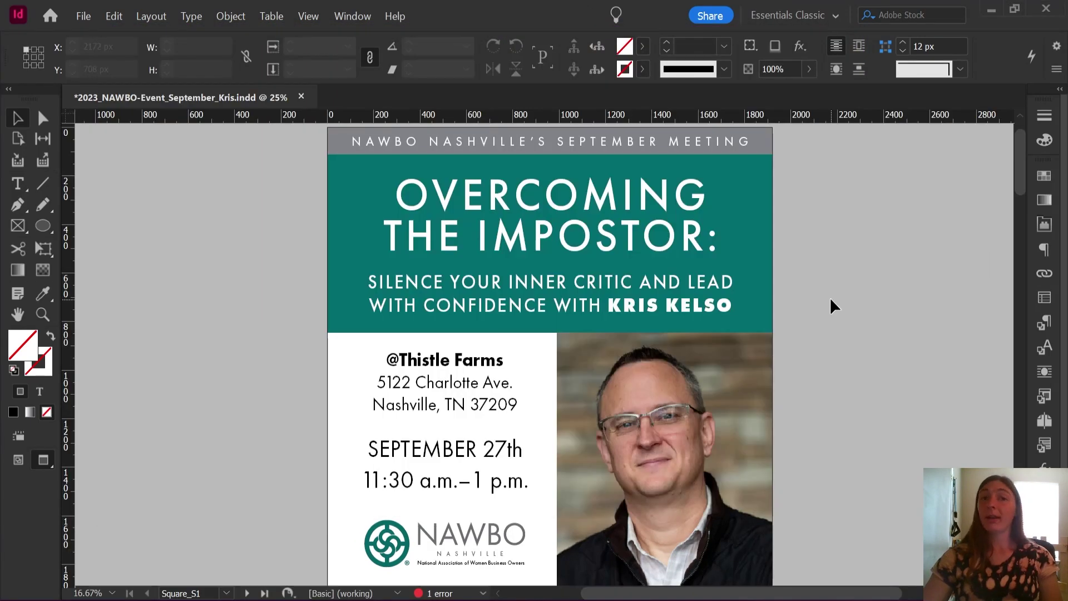